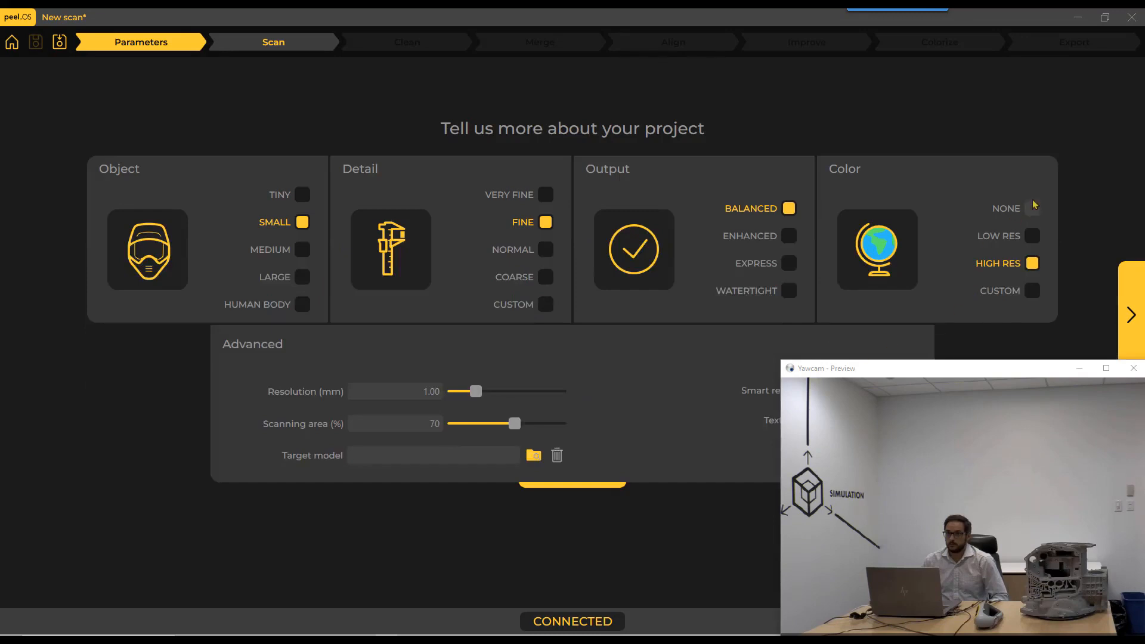
Set the project's colour option to None, proceed to scanning, and check the coverage of the gearbox housing scan.
left_click(1030, 209)
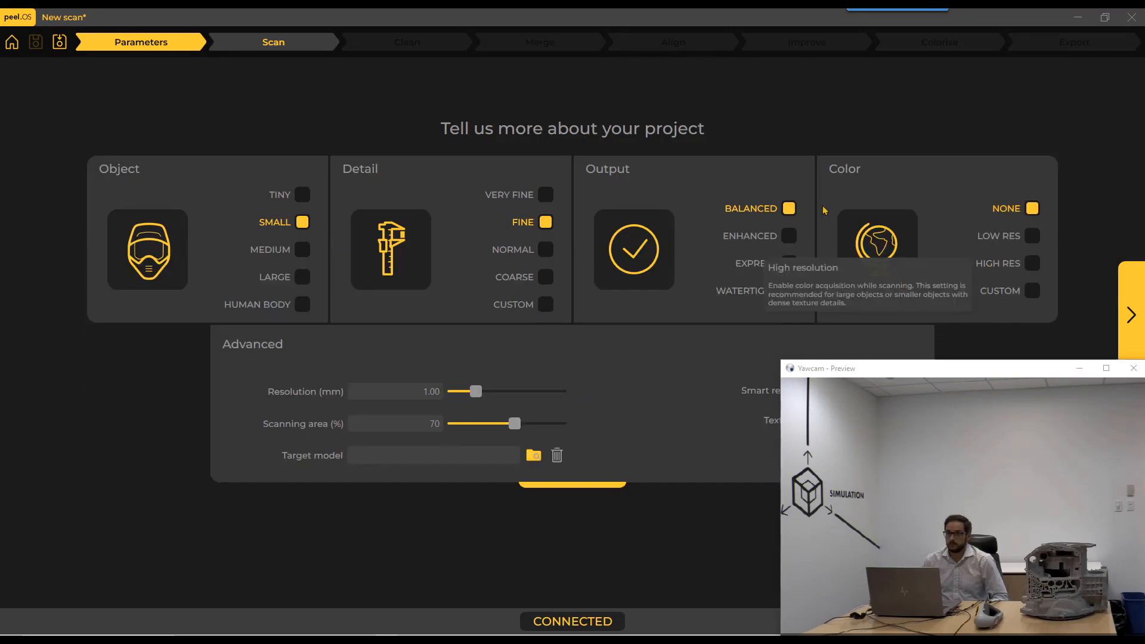
left_click(1132, 307)
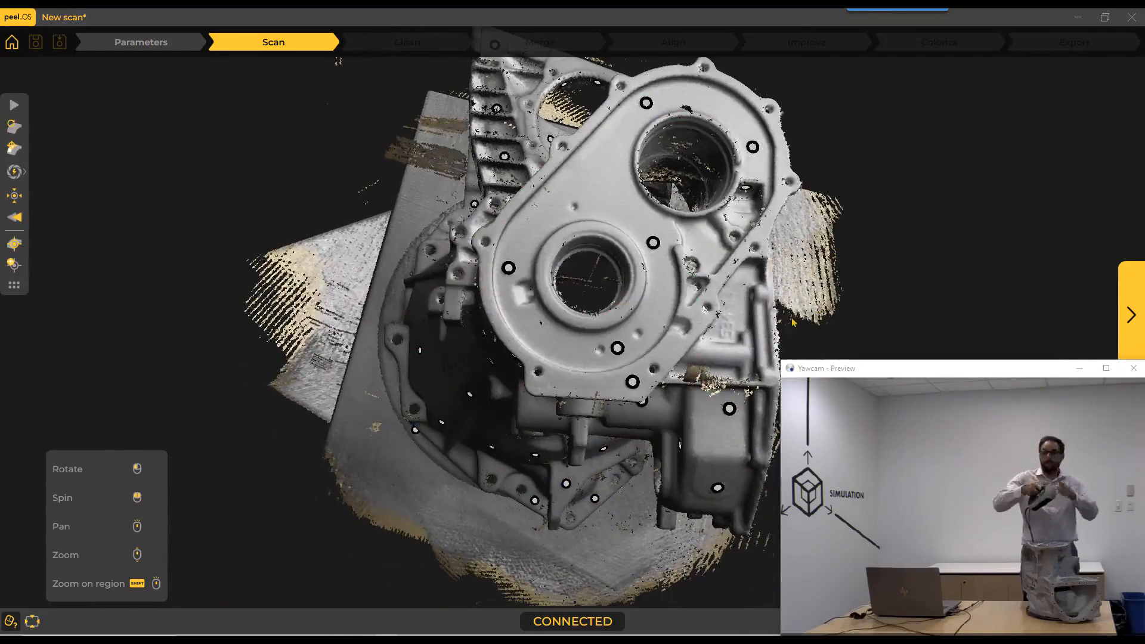
left_click_drag(793, 322, 602, 360)
scroll(602, 359, "down", 3)
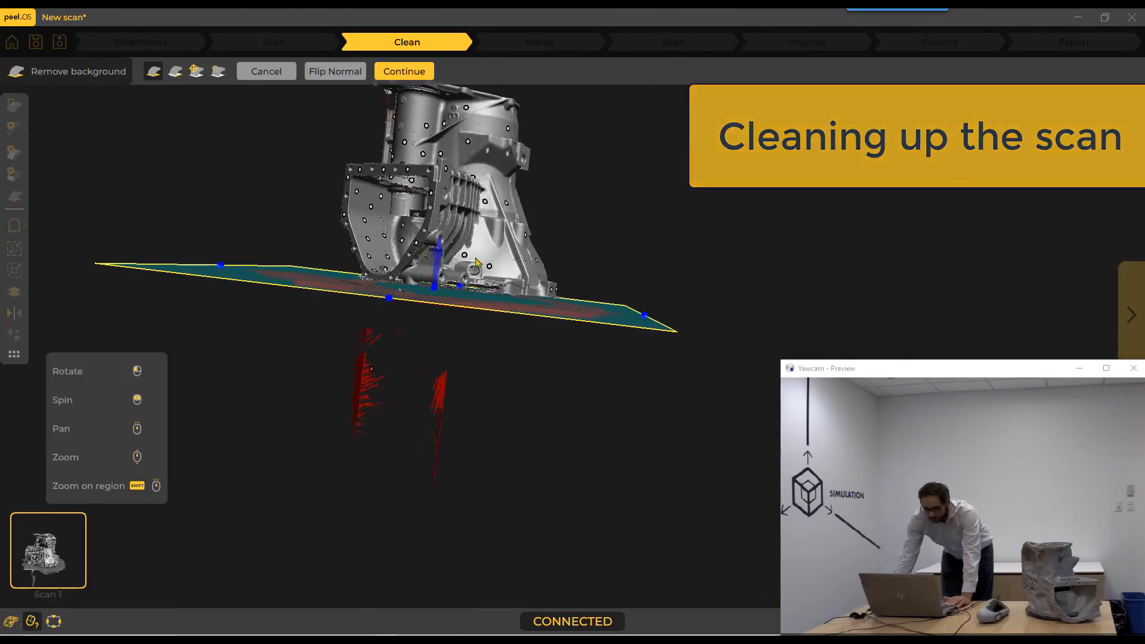
Check the background plane under the housing and remove the background from Scan 3 using the floodfill selection.
left_click_drag(440, 270, 355, 128)
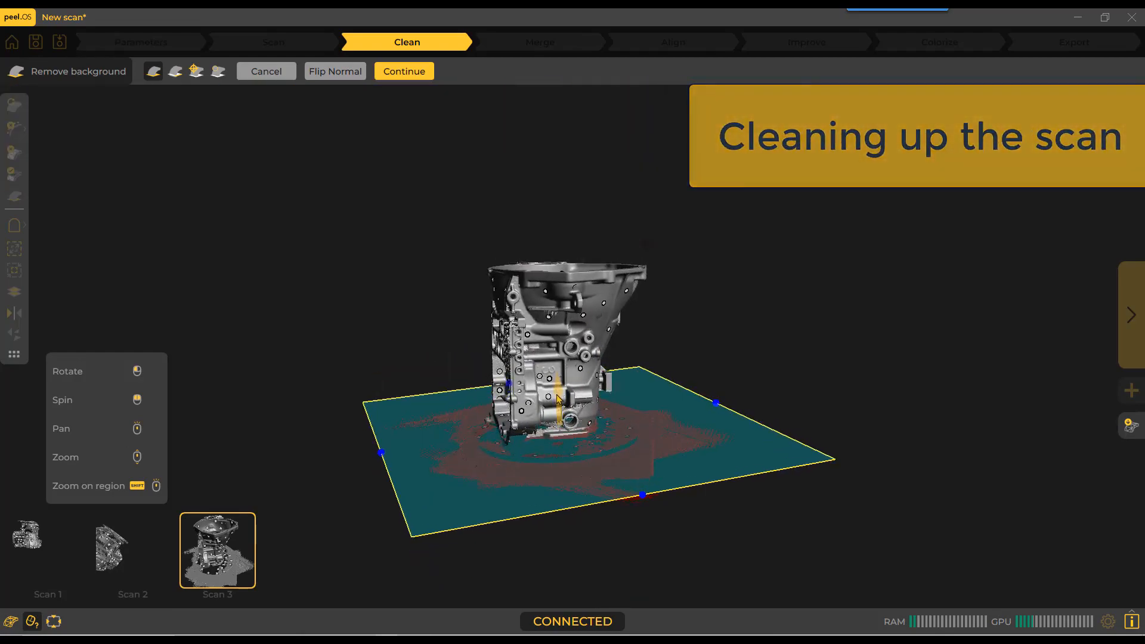
left_click_drag(558, 398, 466, 431)
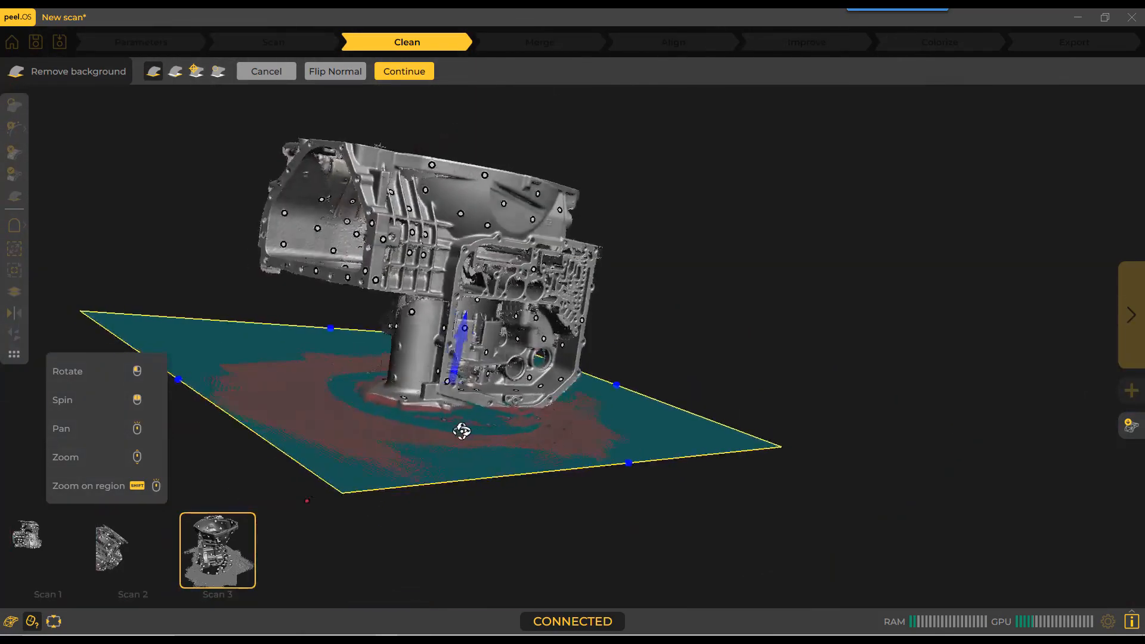
left_click(218, 70)
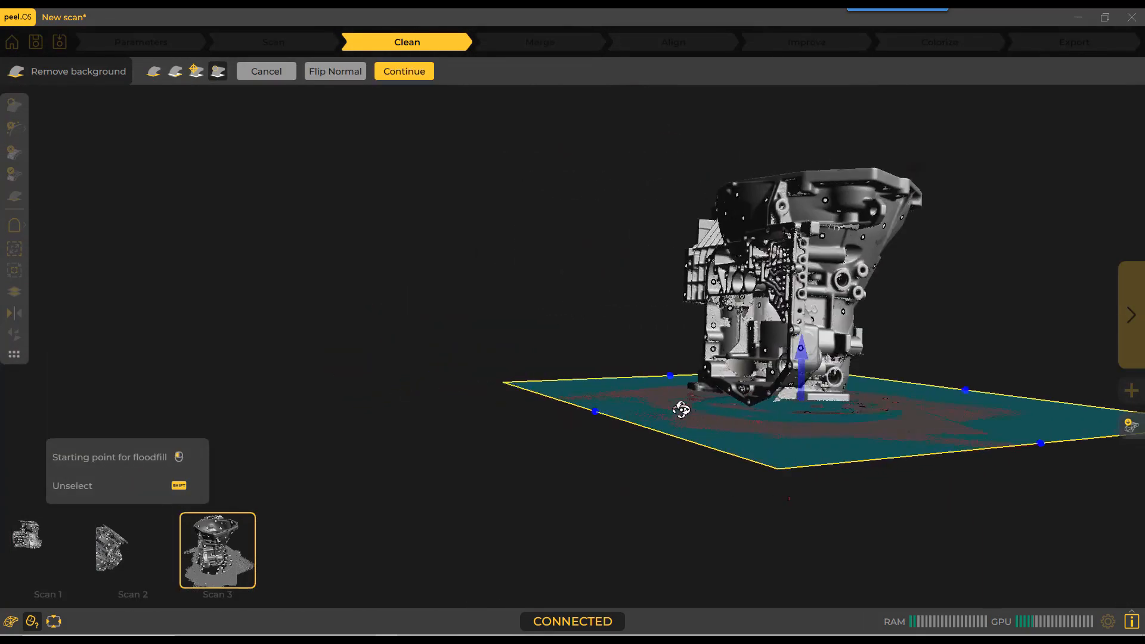
left_click(423, 66)
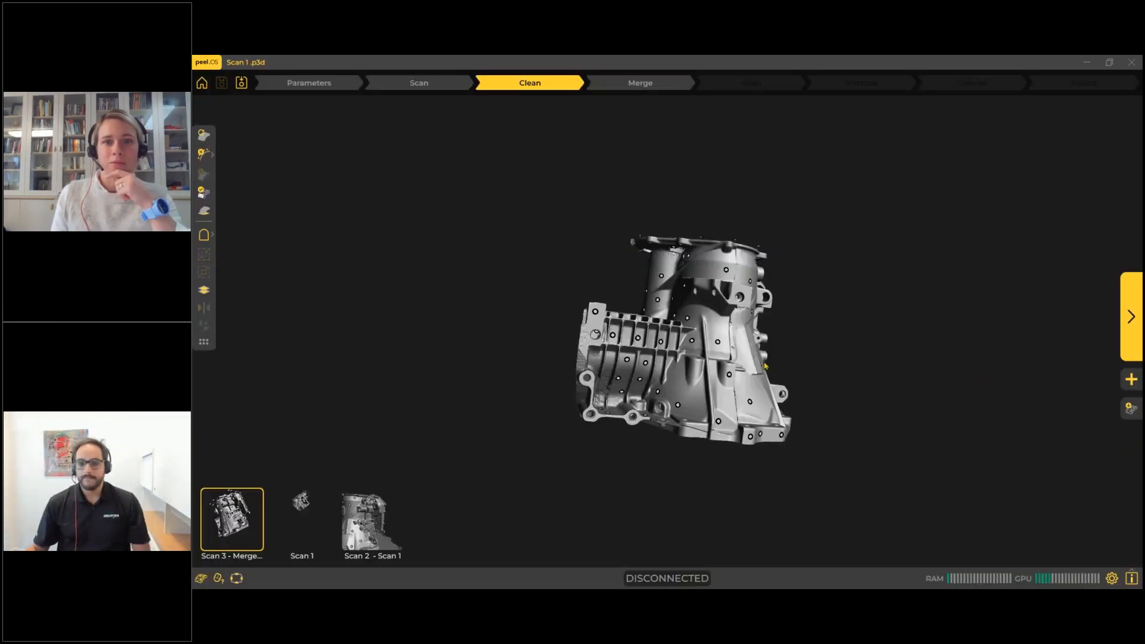
Examine the housing in Scan 3, Scan 2 and Scan 1, checking Scan 1 from several sides.
scroll(766, 360, "down", 1)
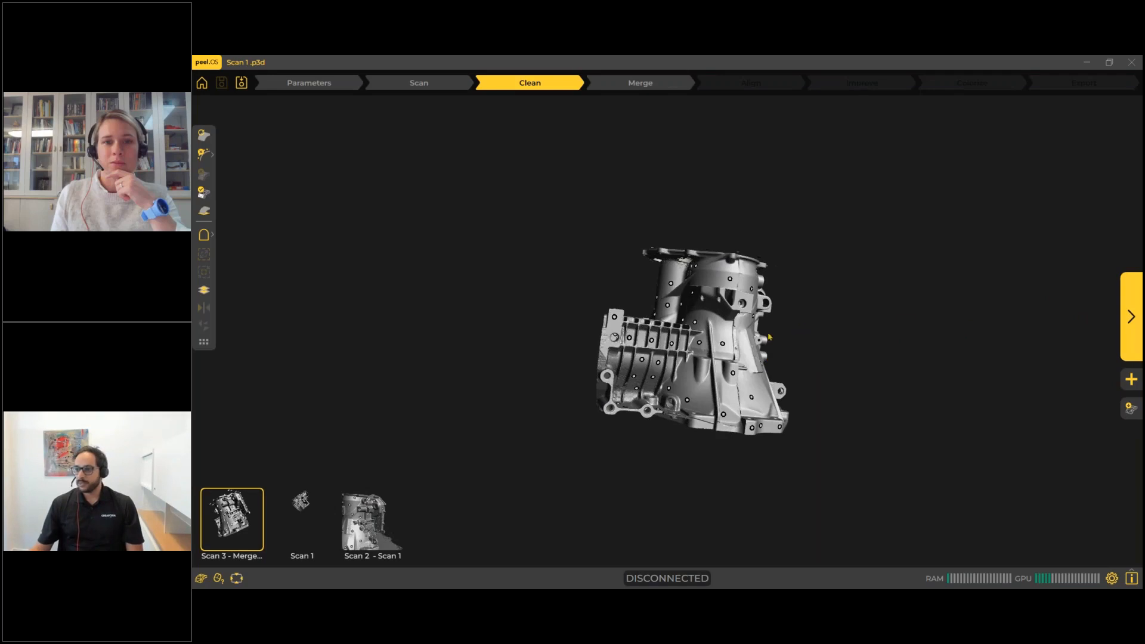
left_click_drag(750, 352, 758, 330)
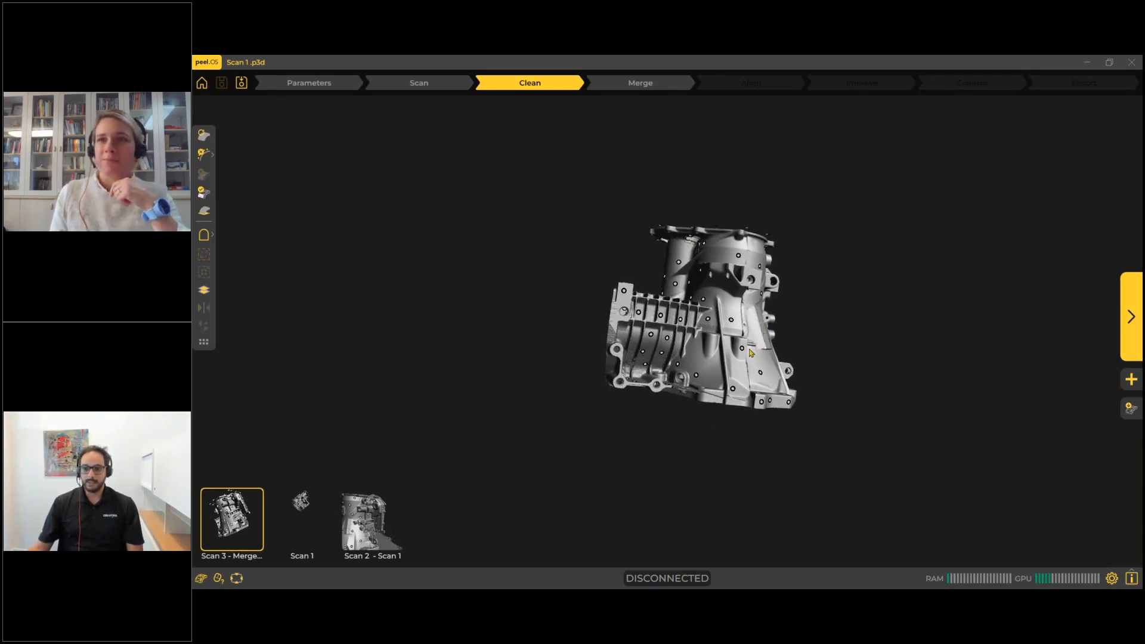
left_click_drag(749, 354, 678, 353)
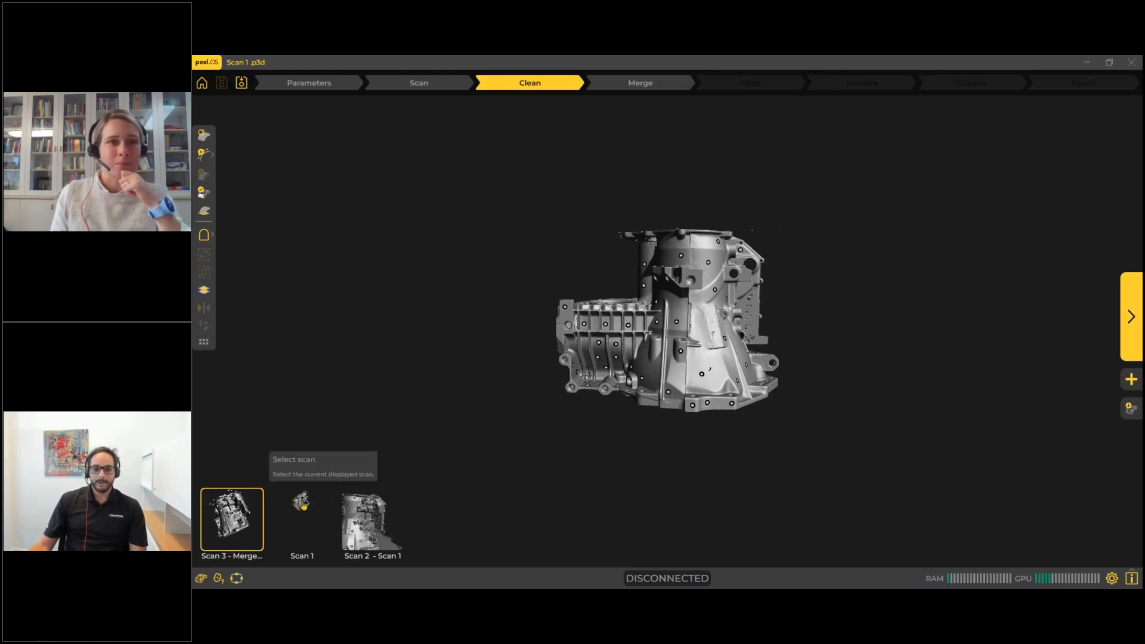
left_click(363, 529)
left_click(232, 527)
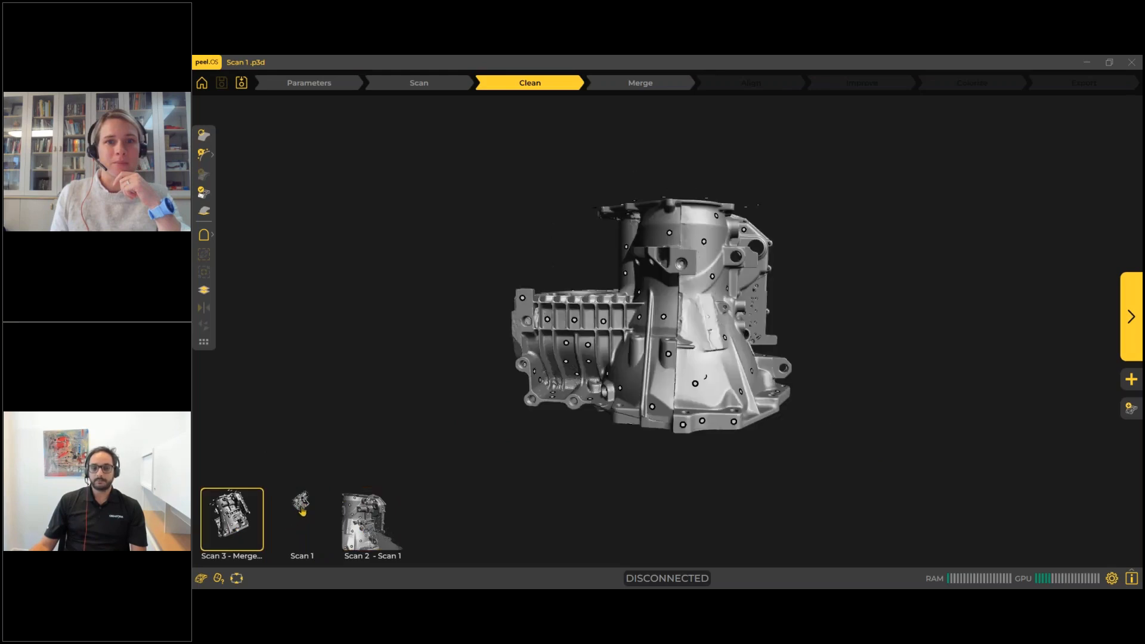
left_click(302, 511)
left_click_drag(617, 368, 621, 310)
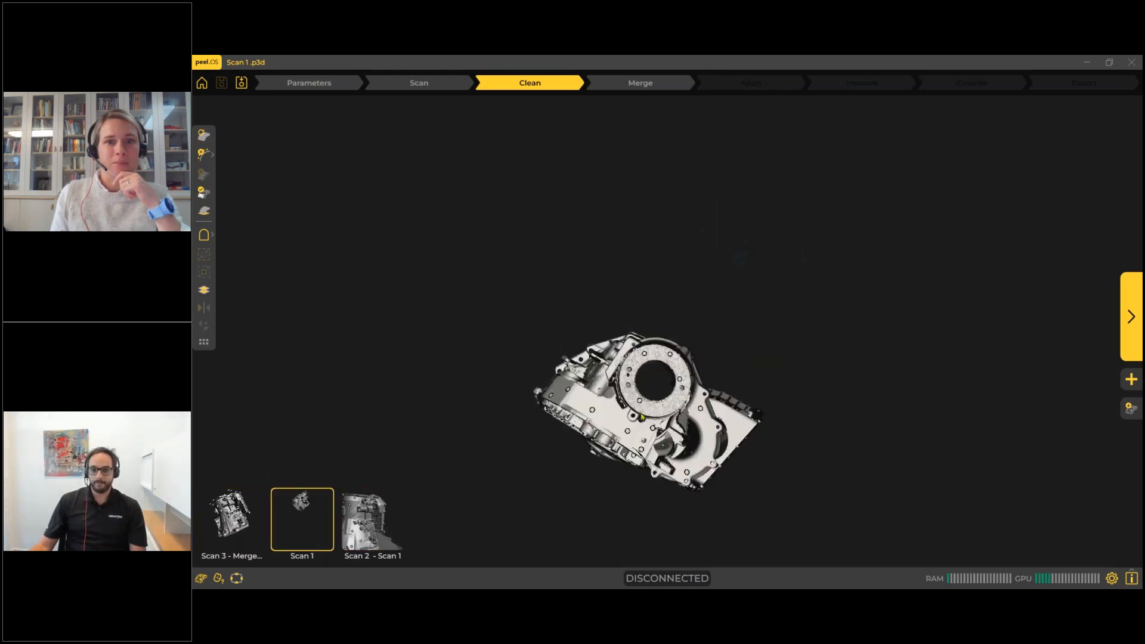
left_click_drag(641, 414, 642, 358)
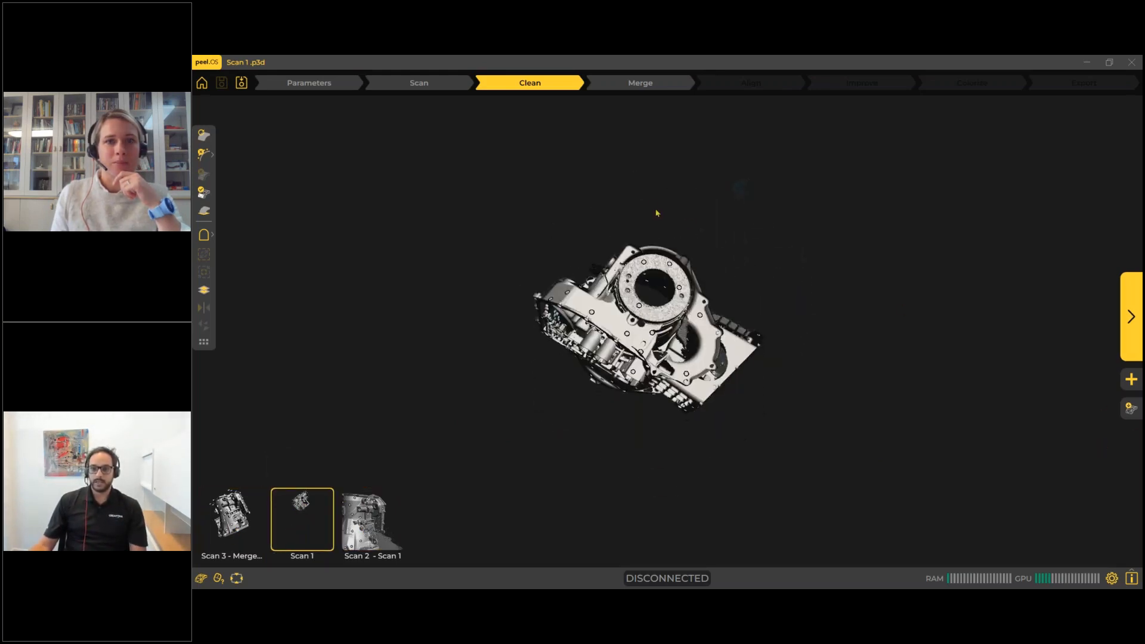
left_click_drag(657, 337, 728, 374)
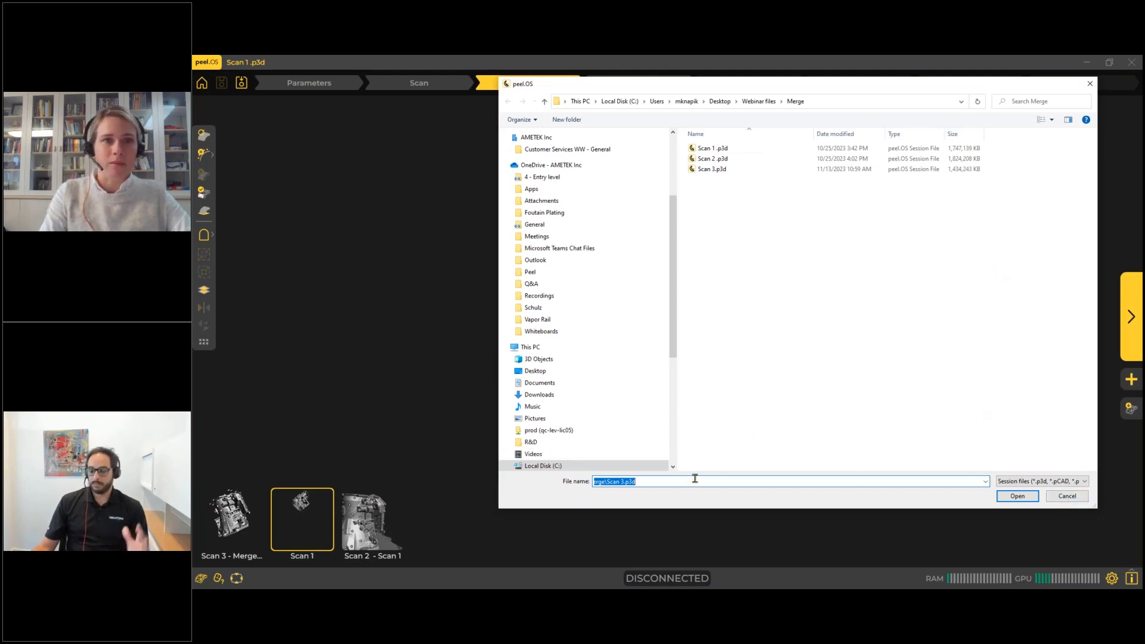
Dismiss the session file selection without importing, and examine Scan 1 and Scan 2 from different sides.
left_click(1067, 496)
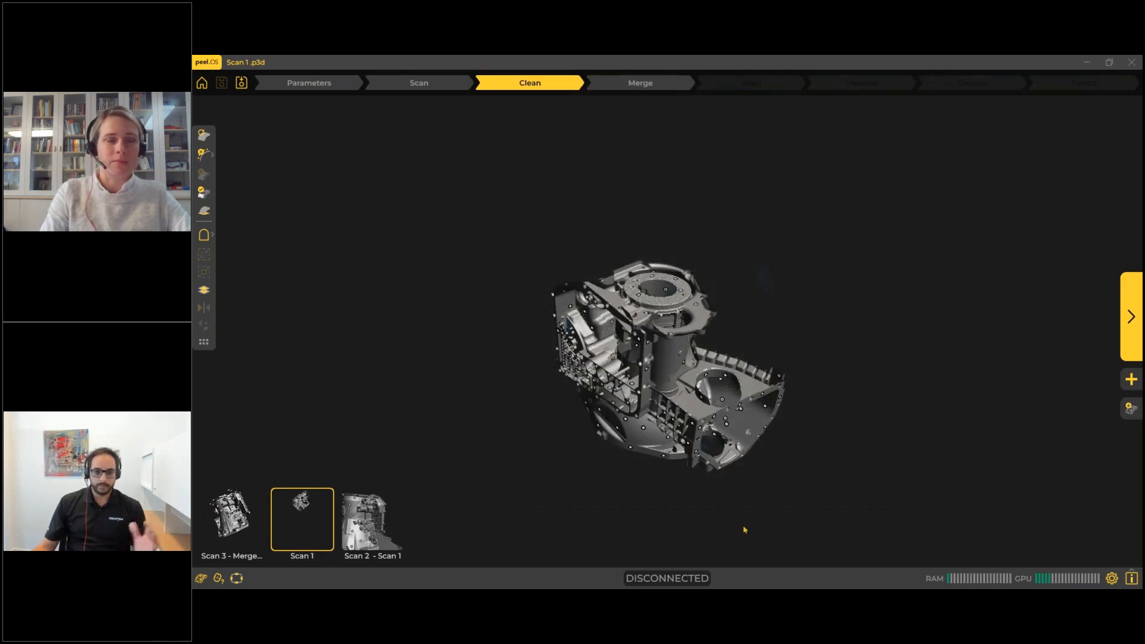
left_click_drag(587, 406, 680, 397)
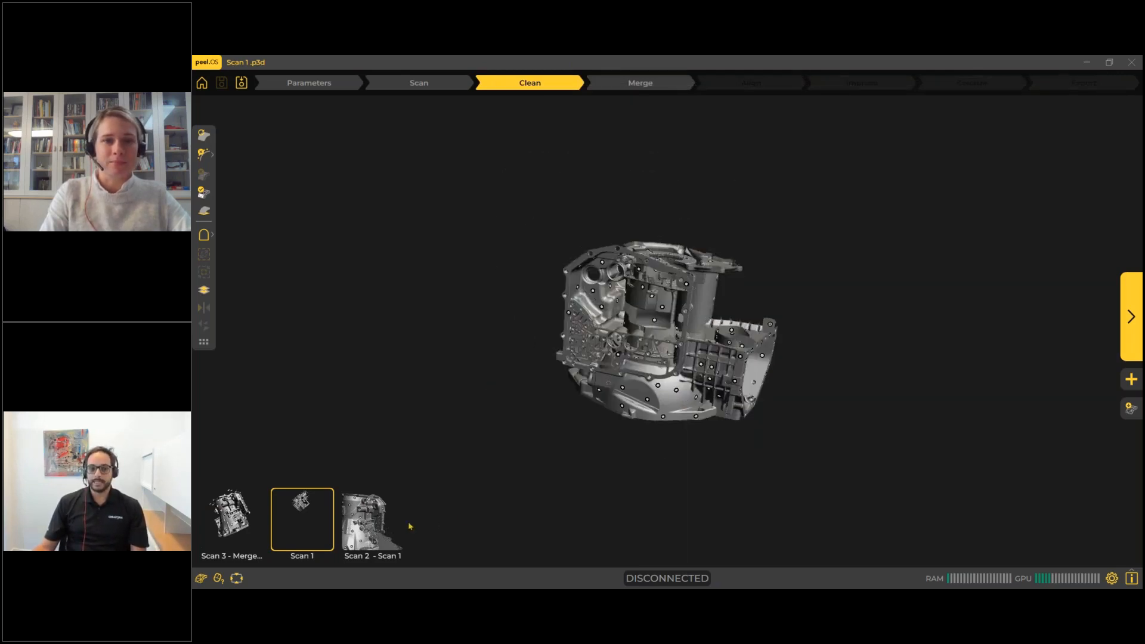
left_click(372, 527)
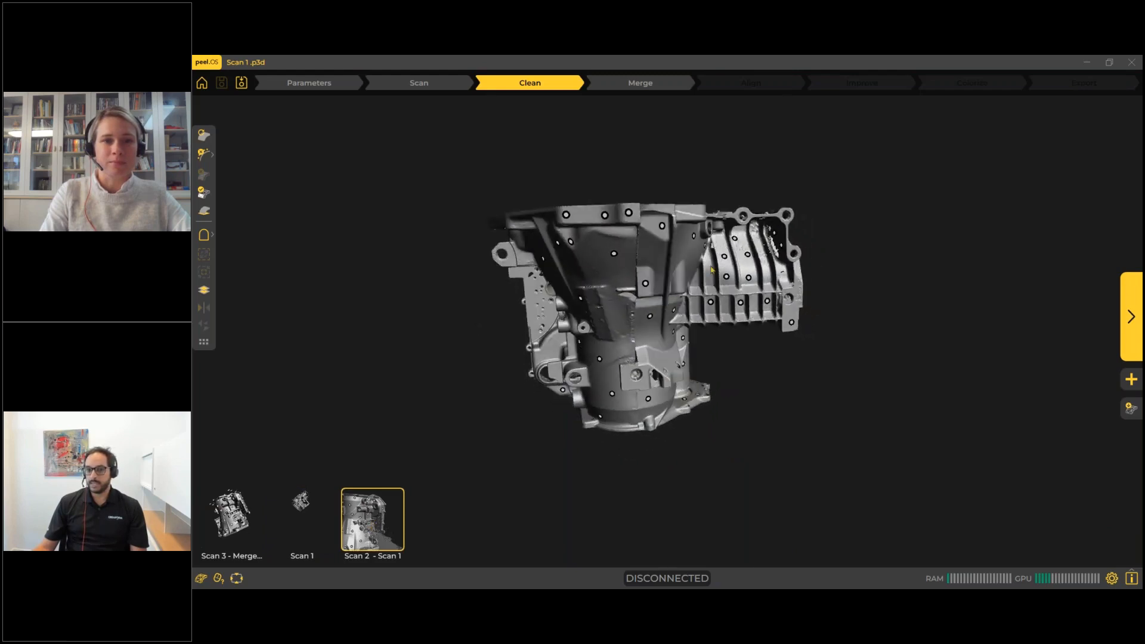
left_click_drag(754, 293, 804, 369)
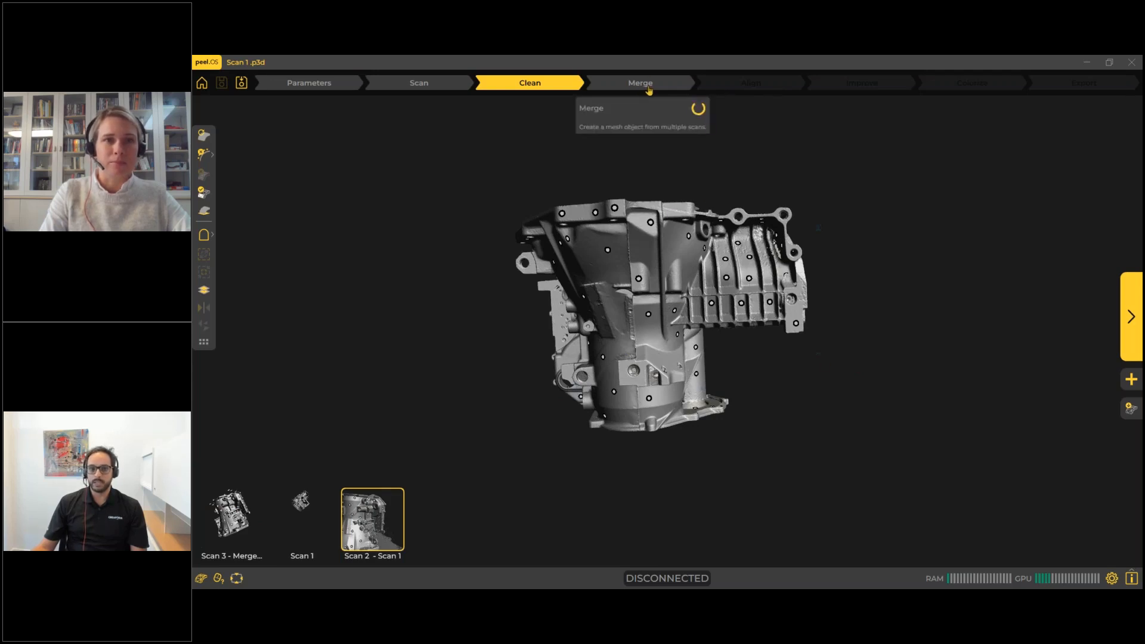
left_click_drag(754, 417, 674, 341)
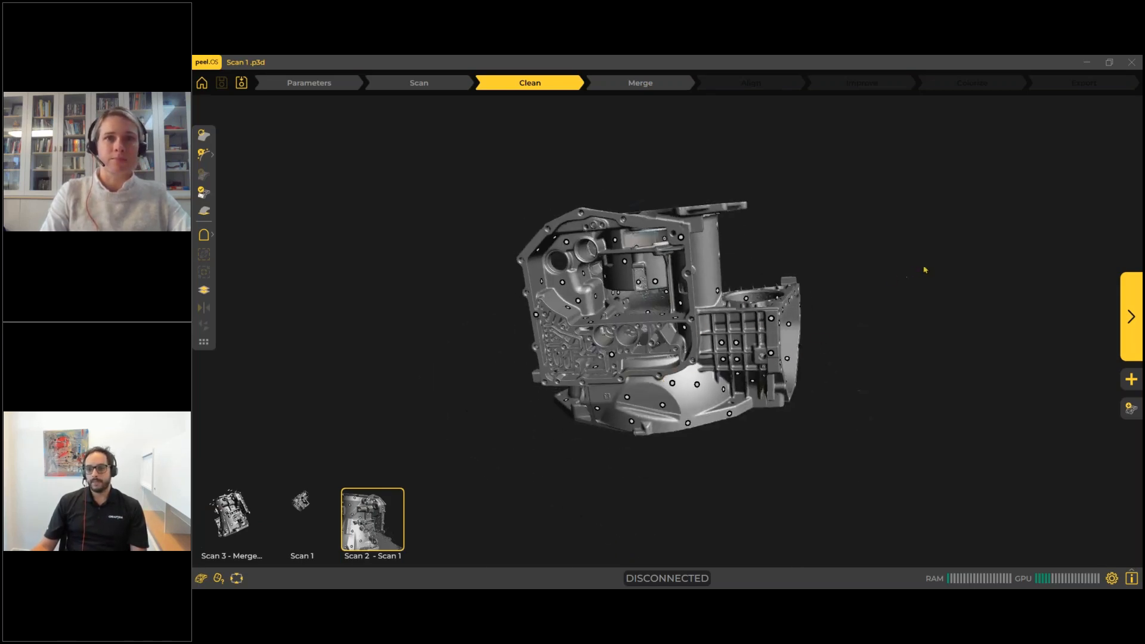
Start merging the scans, inspect the target-based alignment of Scan 2 with the fixed Scan 1, and accept it.
left_click(1131, 305)
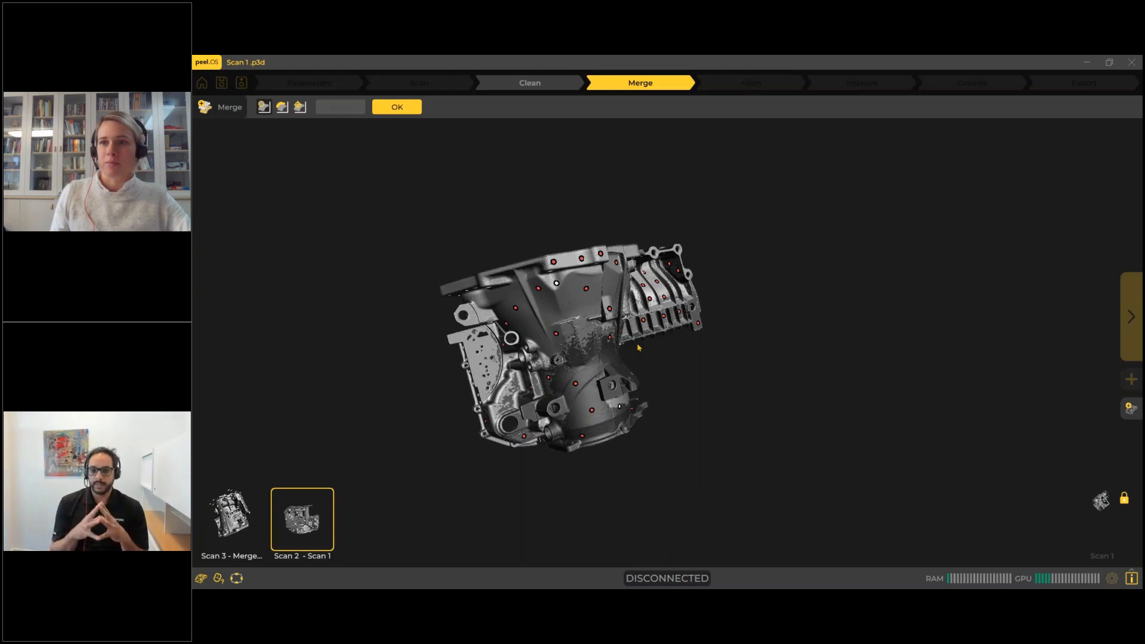
left_click_drag(573, 406, 563, 367)
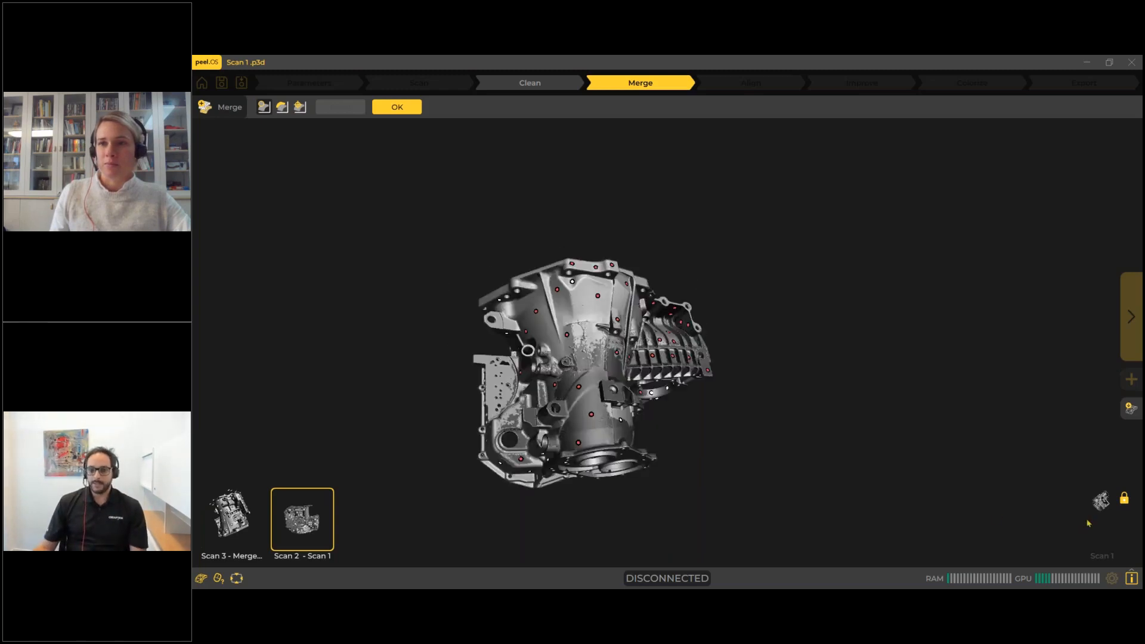
mouse_move(1116, 504)
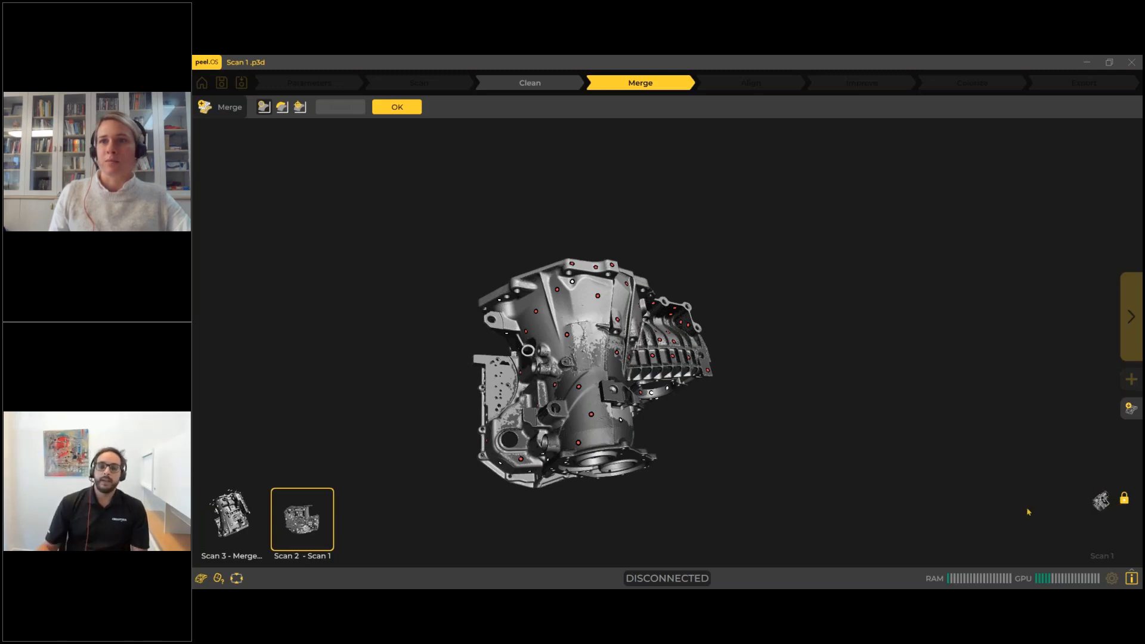
left_click_drag(568, 362, 582, 388)
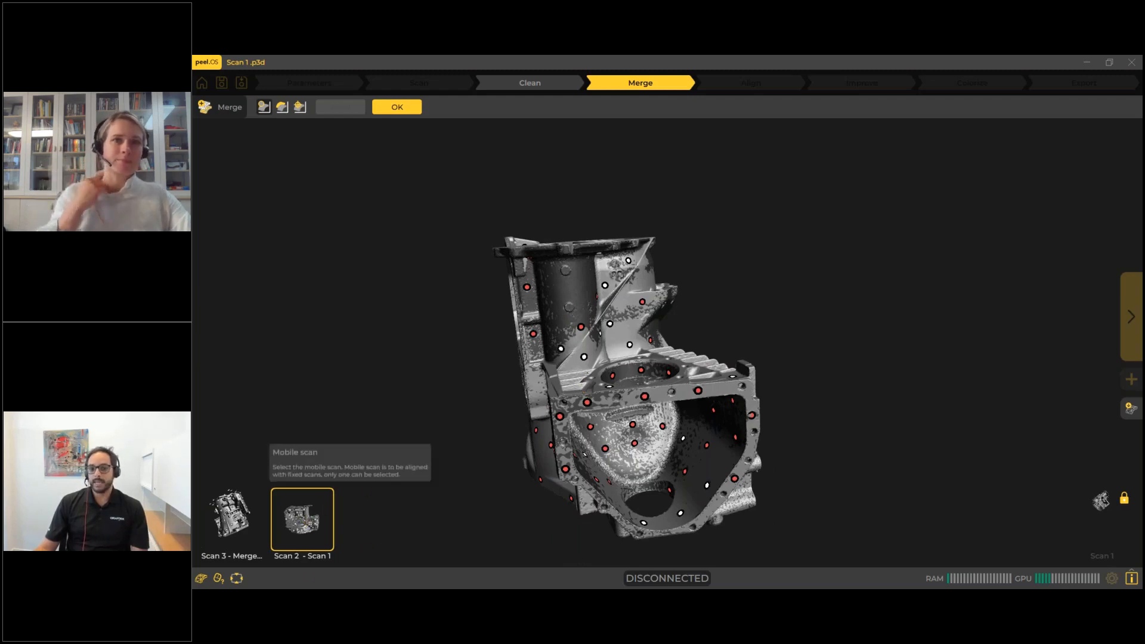
left_click_drag(678, 398, 482, 328)
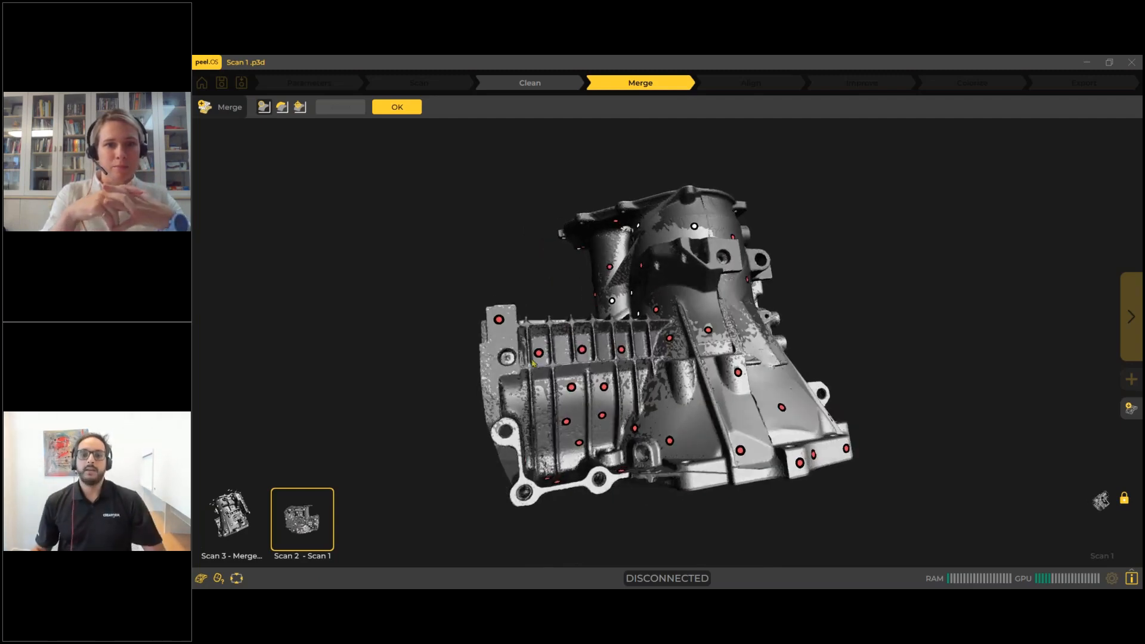
left_click_drag(734, 378, 736, 287)
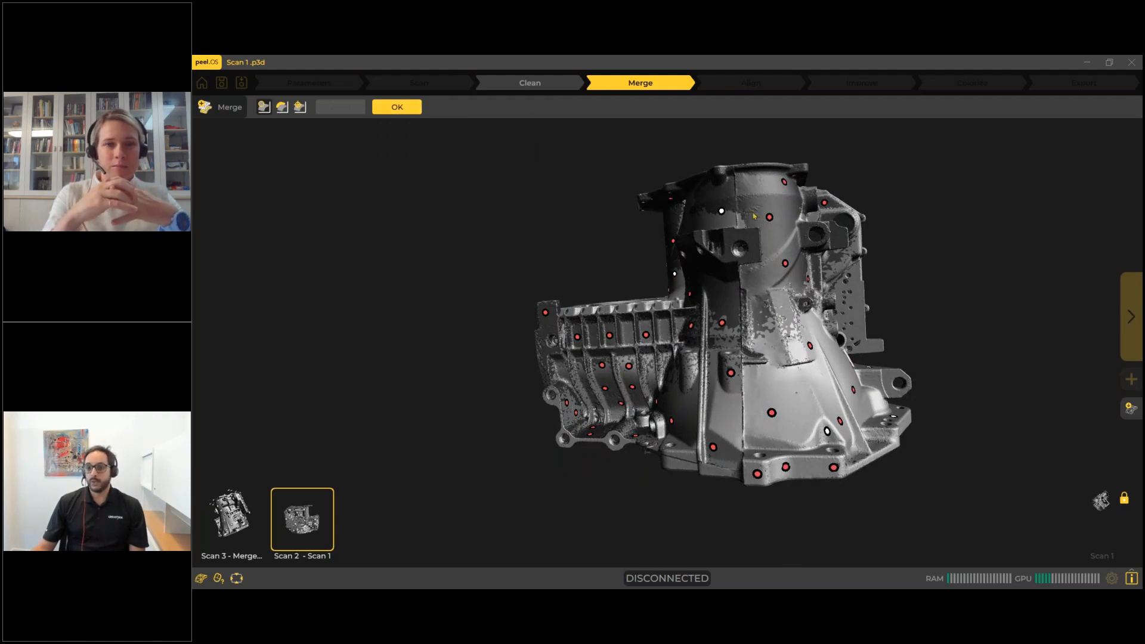
left_click(398, 108)
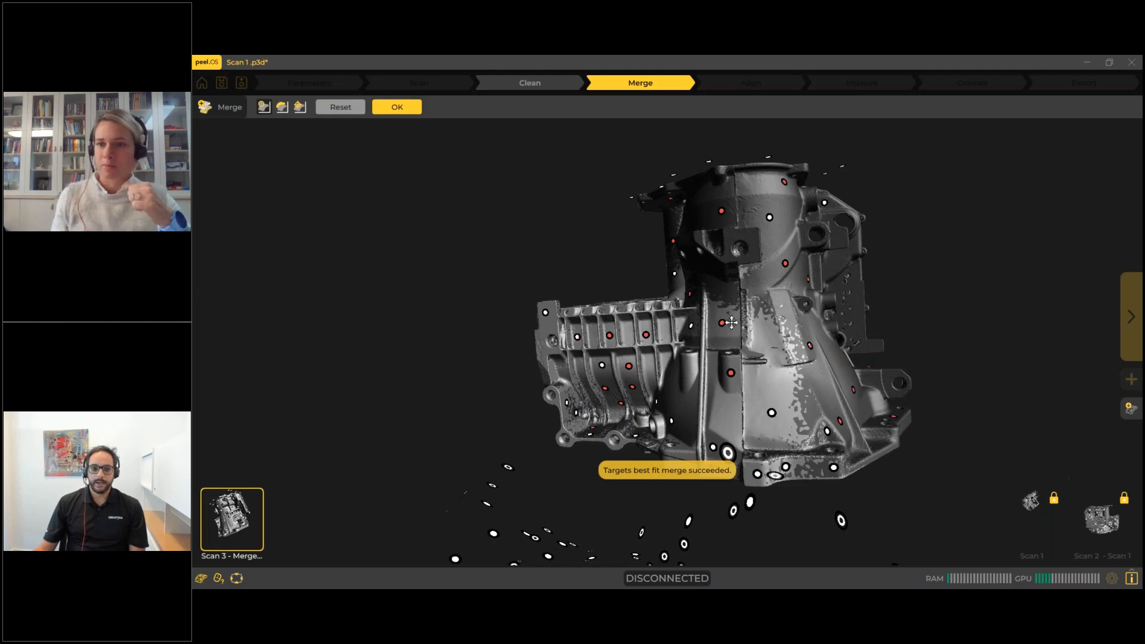
Inspect the automatic alignment of Scan 3, switch it to manual alignment, and orient the added scan upright with its ribbed section visible.
left_click_drag(727, 318, 603, 292)
scroll(602, 290, "down", 5)
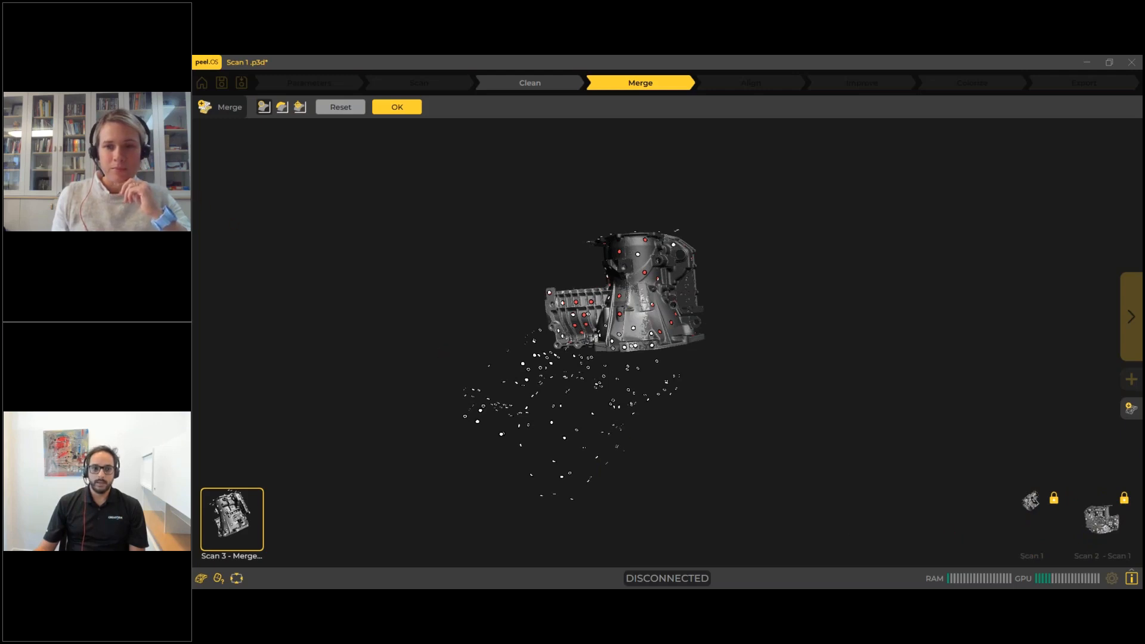
left_click(300, 108)
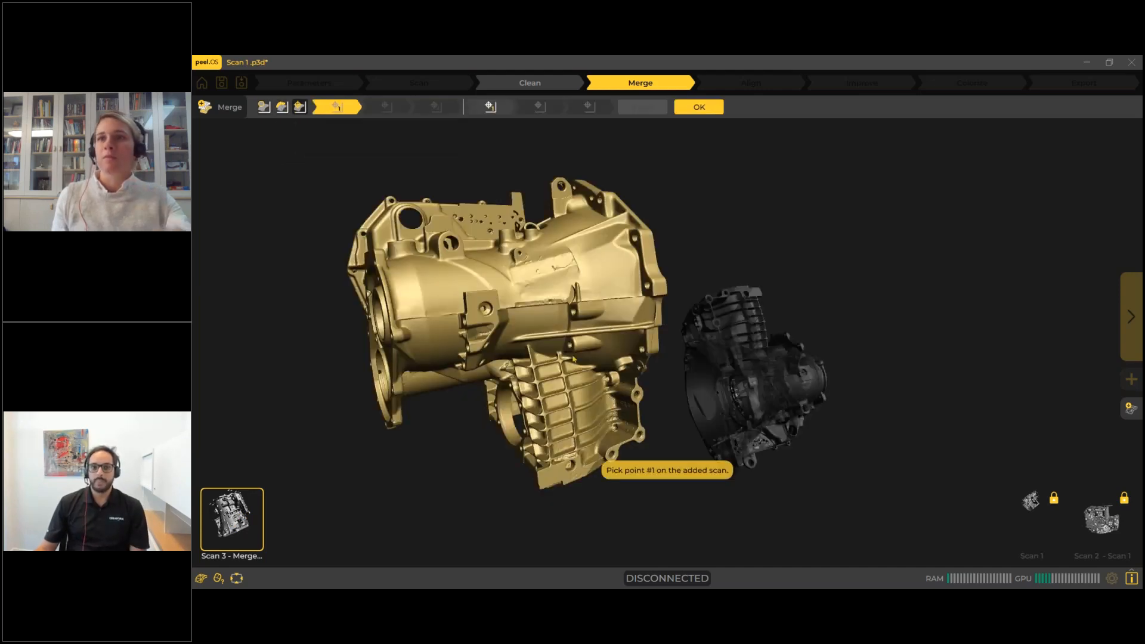
left_click_drag(582, 311, 661, 394)
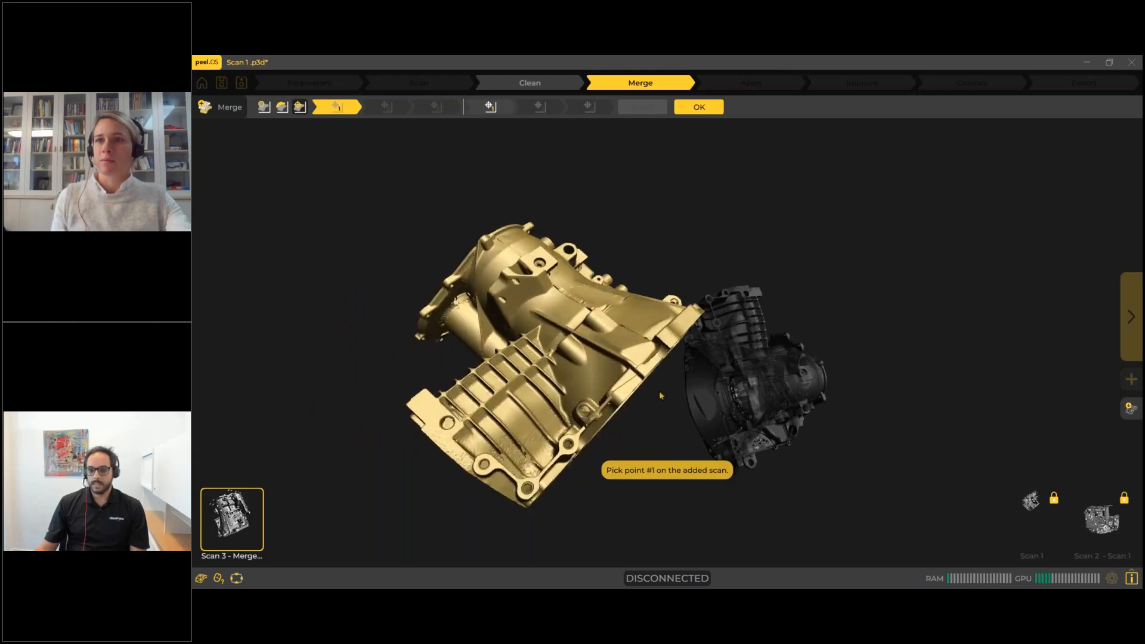
left_click_drag(564, 387, 549, 406)
middle_click_drag(552, 410, 384, 388)
left_click_drag(384, 388, 425, 401)
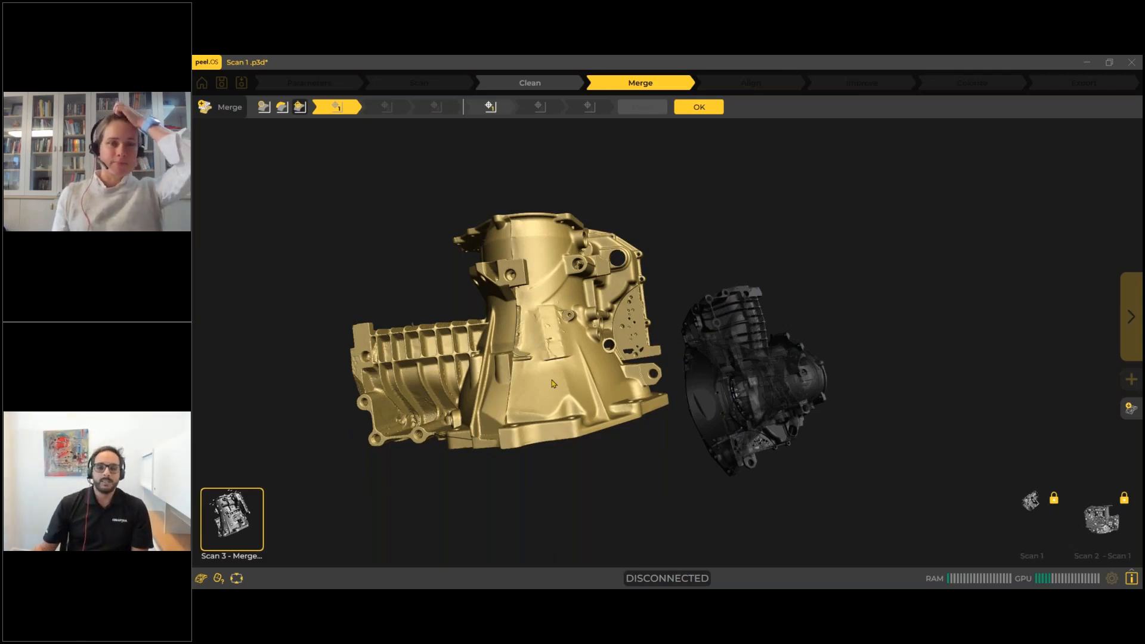
left_click_drag(523, 307, 520, 312)
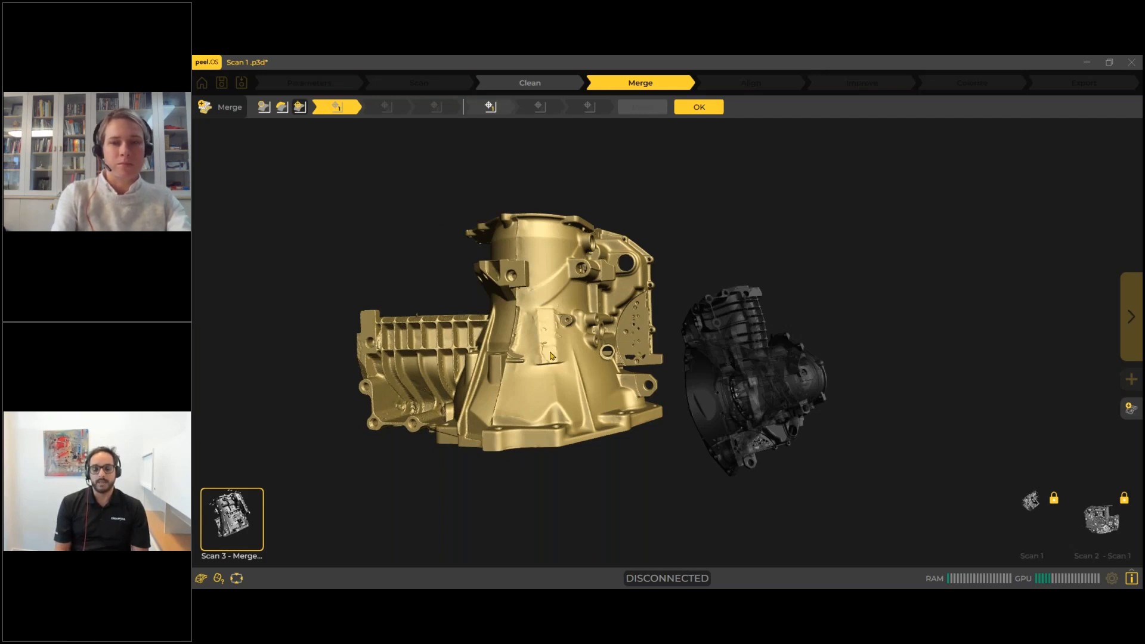
left_click_drag(575, 304, 517, 312)
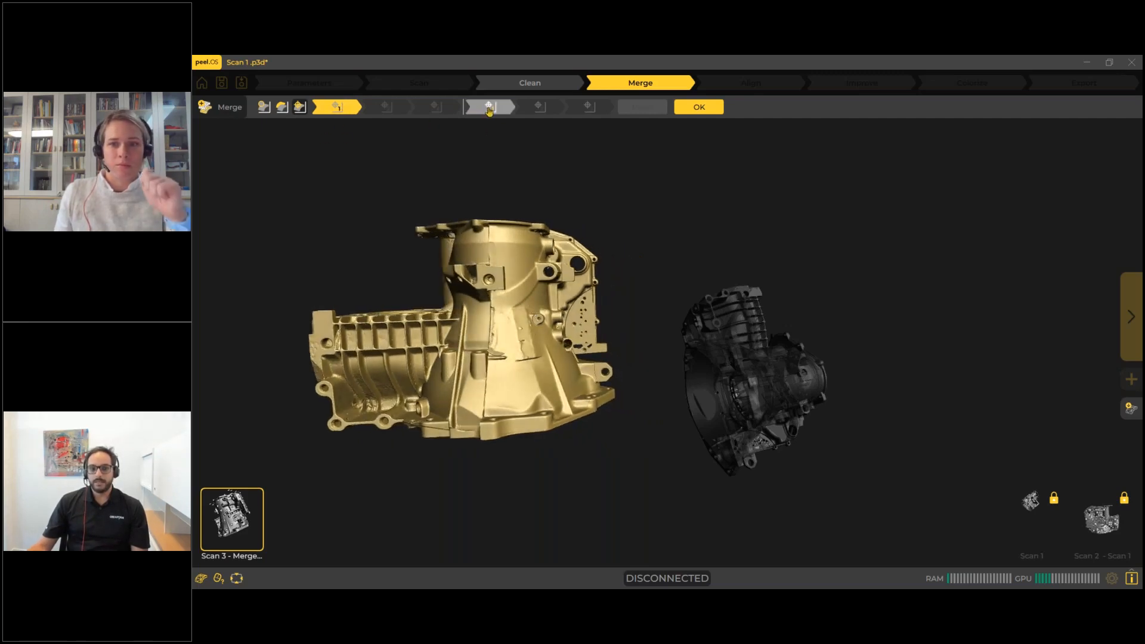
left_click_drag(515, 269, 524, 258)
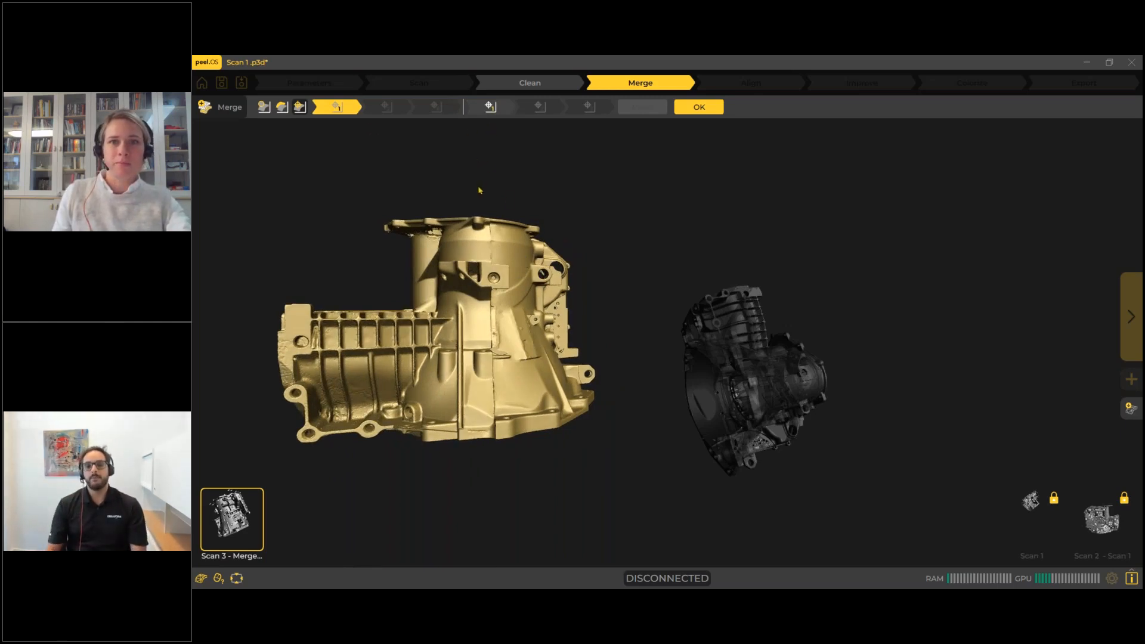
Activate point 1 on the fixed scans and orient them to match the added scan's upright pose.
left_click(493, 113)
left_click_drag(750, 389, 793, 351)
middle_click_drag(815, 354, 849, 355)
left_click_drag(813, 345, 793, 340)
middle_click_drag(826, 346, 885, 350)
middle_click_drag(724, 337, 810, 353)
left_click_drag(810, 353, 765, 370)
scroll(862, 345, "up", 5)
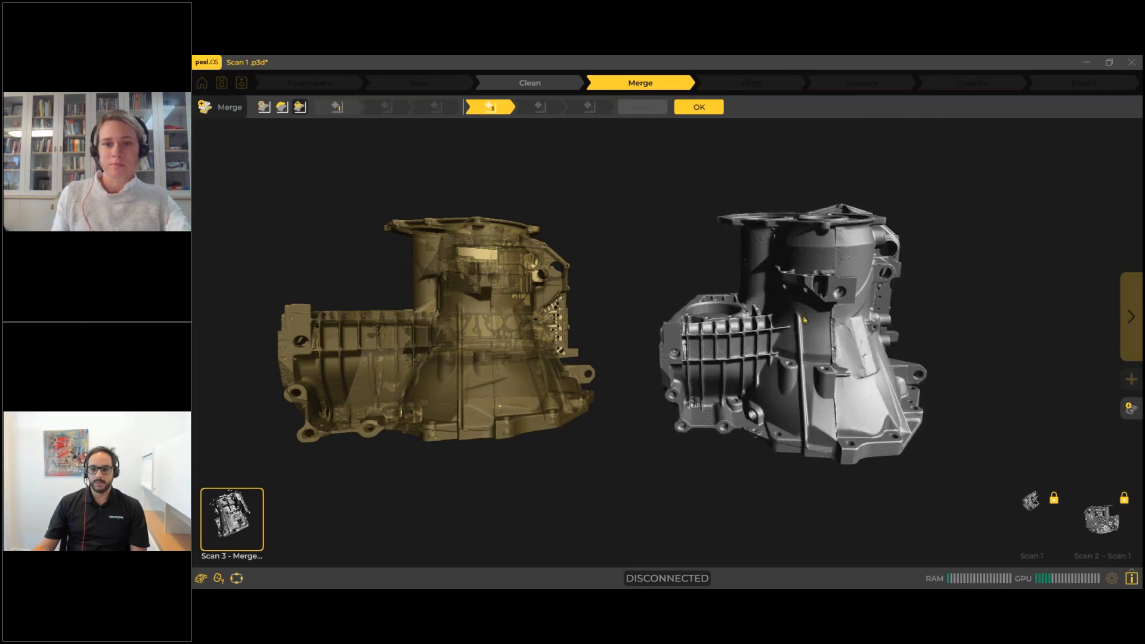
left_click_drag(861, 346, 862, 338)
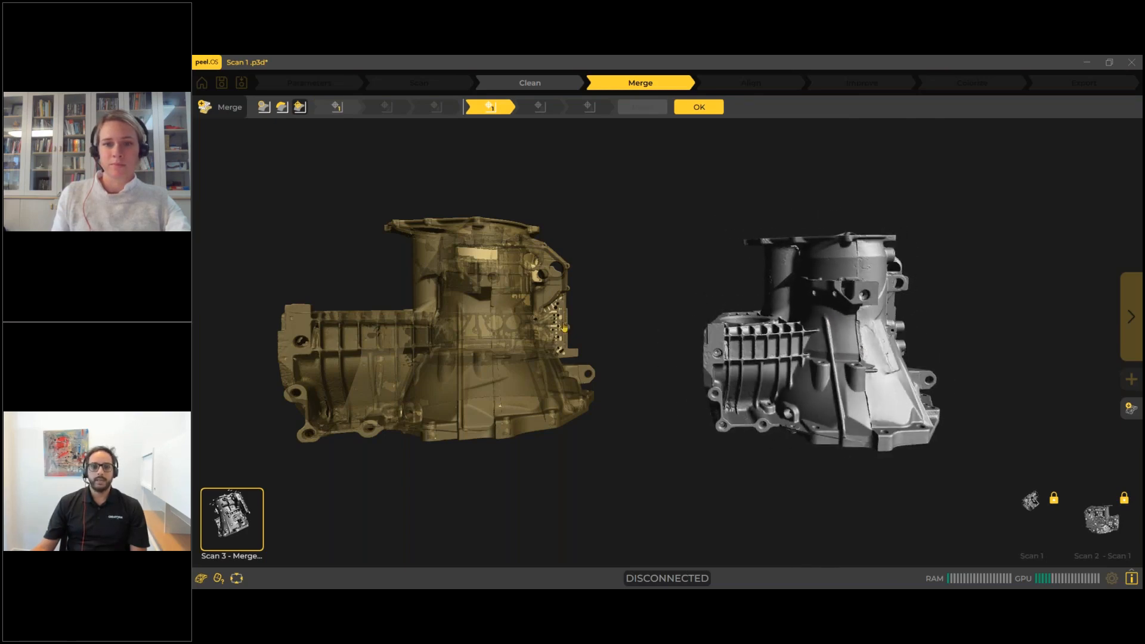
Pick three reference points on the added scan: the ribbed section's upper end corner, the base flange edge, and the bracket on the neck.
left_click(343, 108)
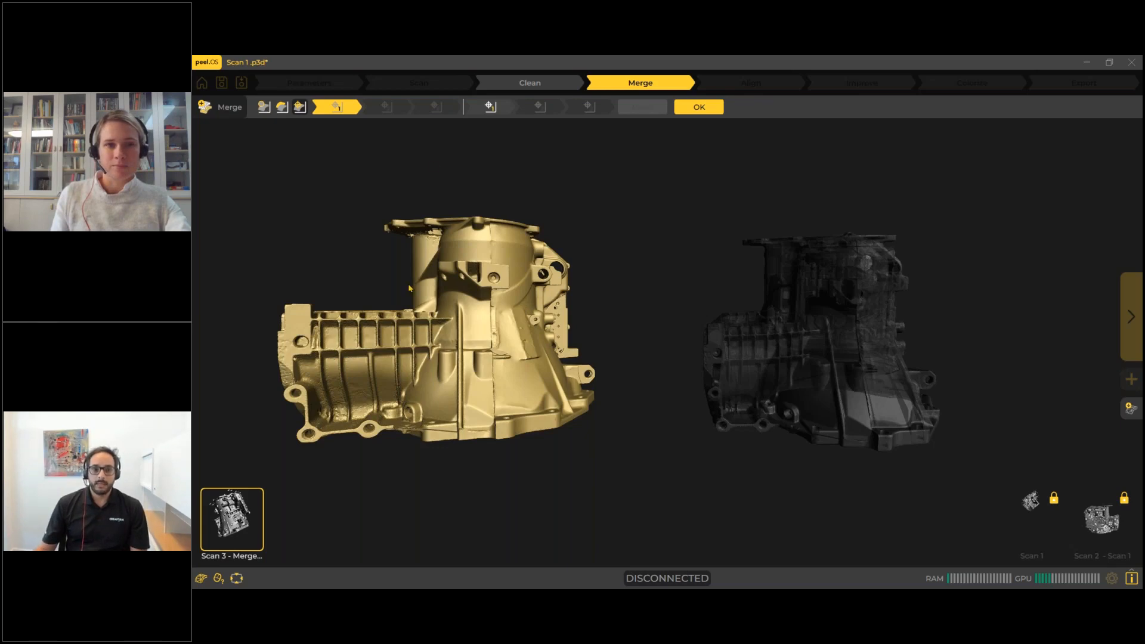
left_click(287, 308)
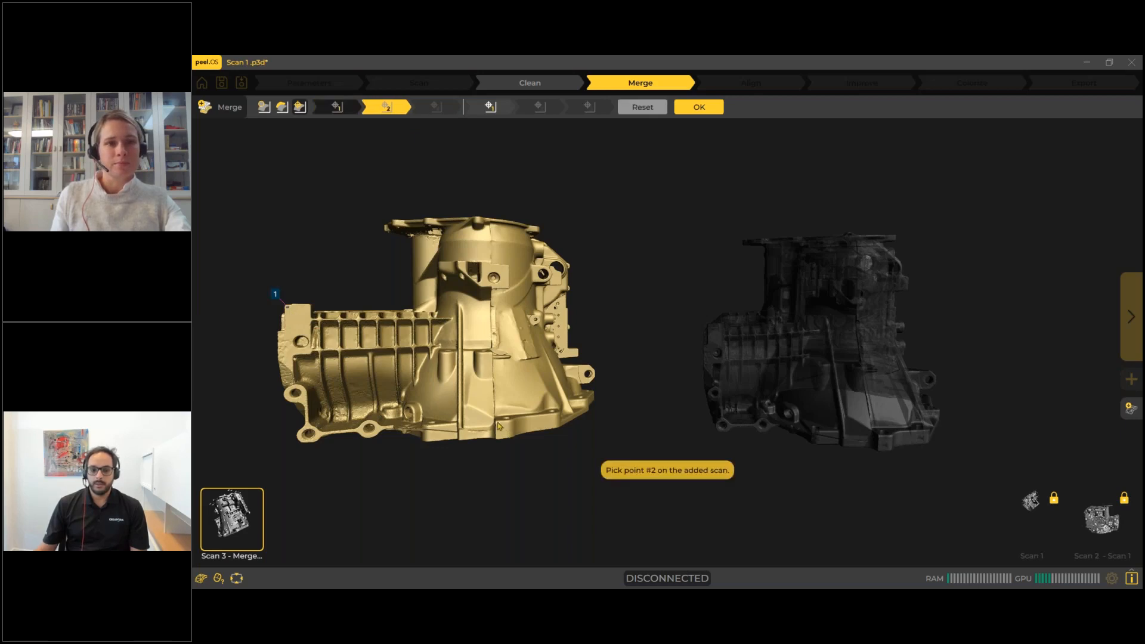
left_click(518, 432)
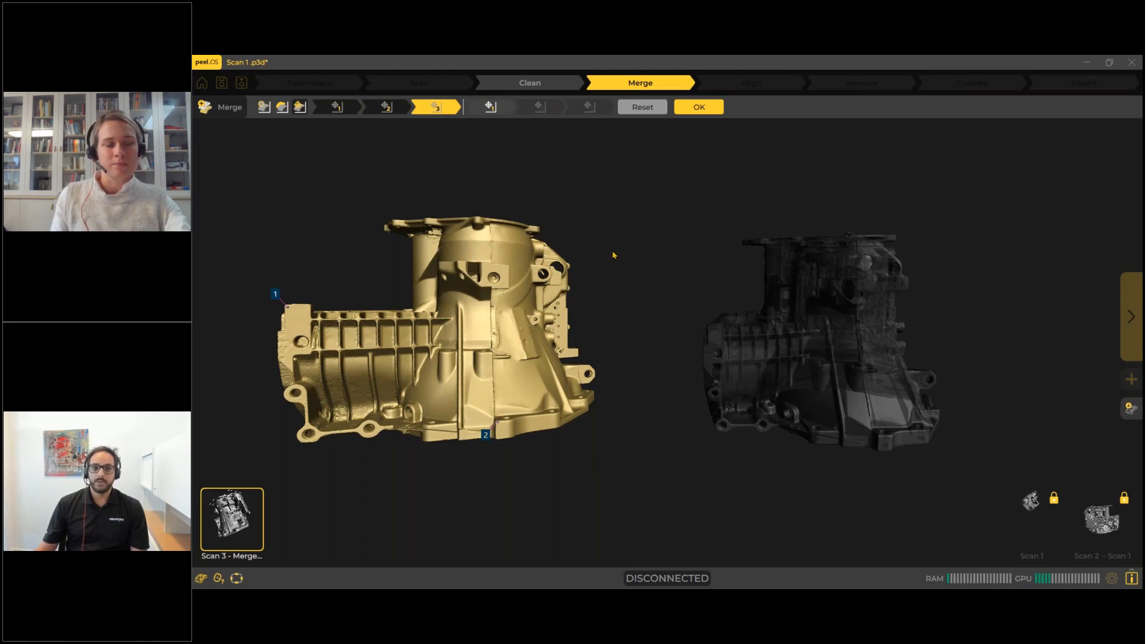
left_click(507, 266)
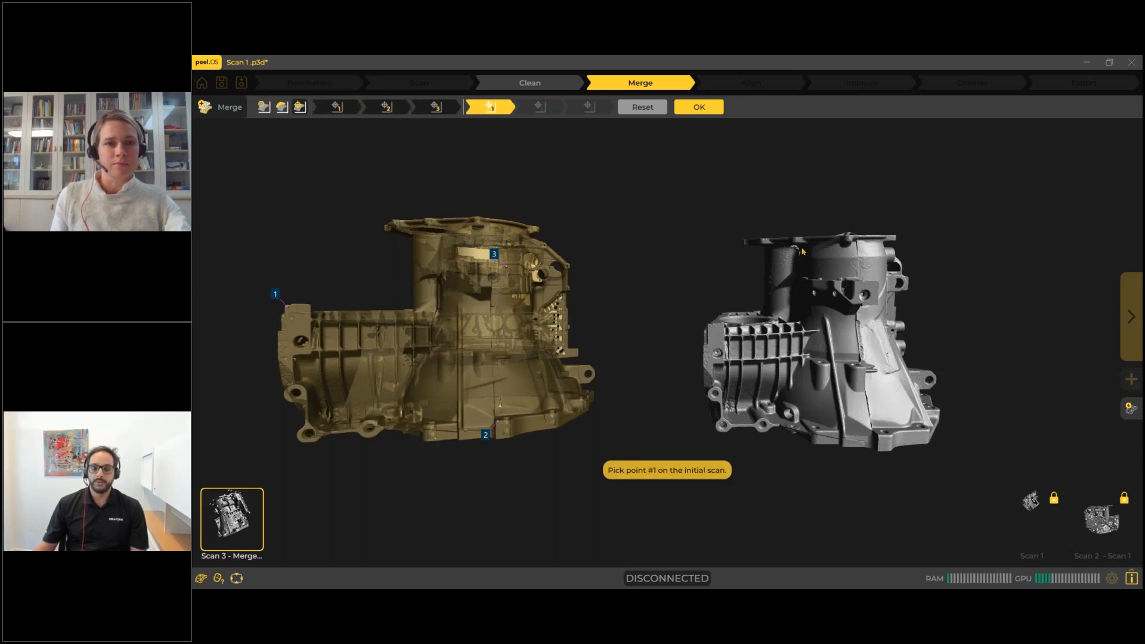
Pick the three matching points on the fixed scans: the ribbed section's upper corner, the base flange edge, and the neck bracket.
left_click(712, 331)
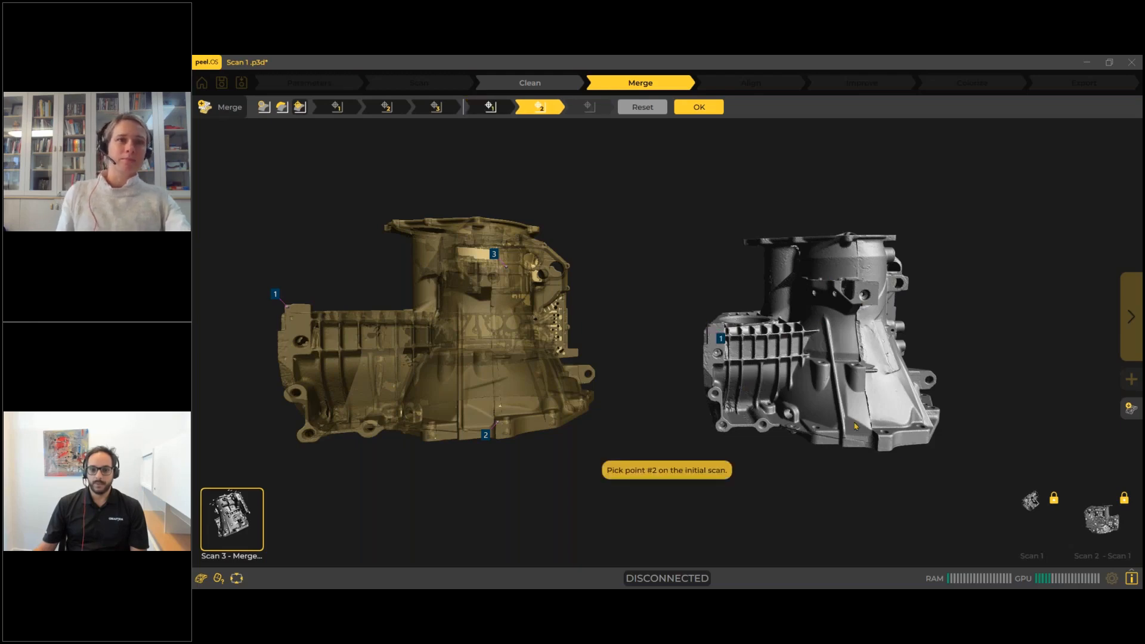
left_click(883, 443)
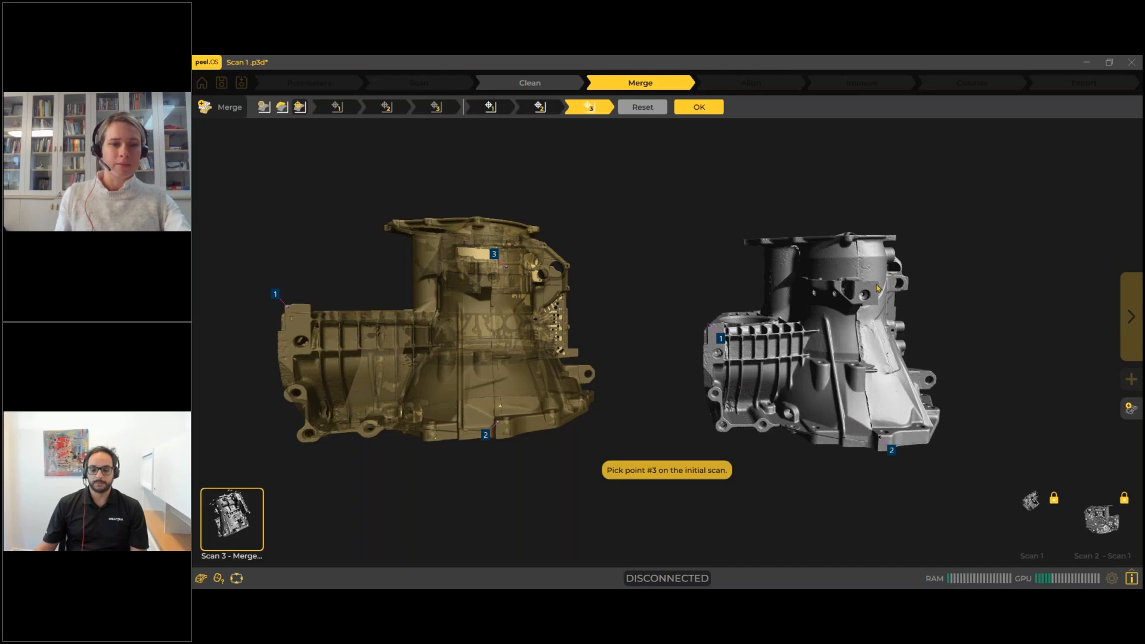
left_click(738, 386)
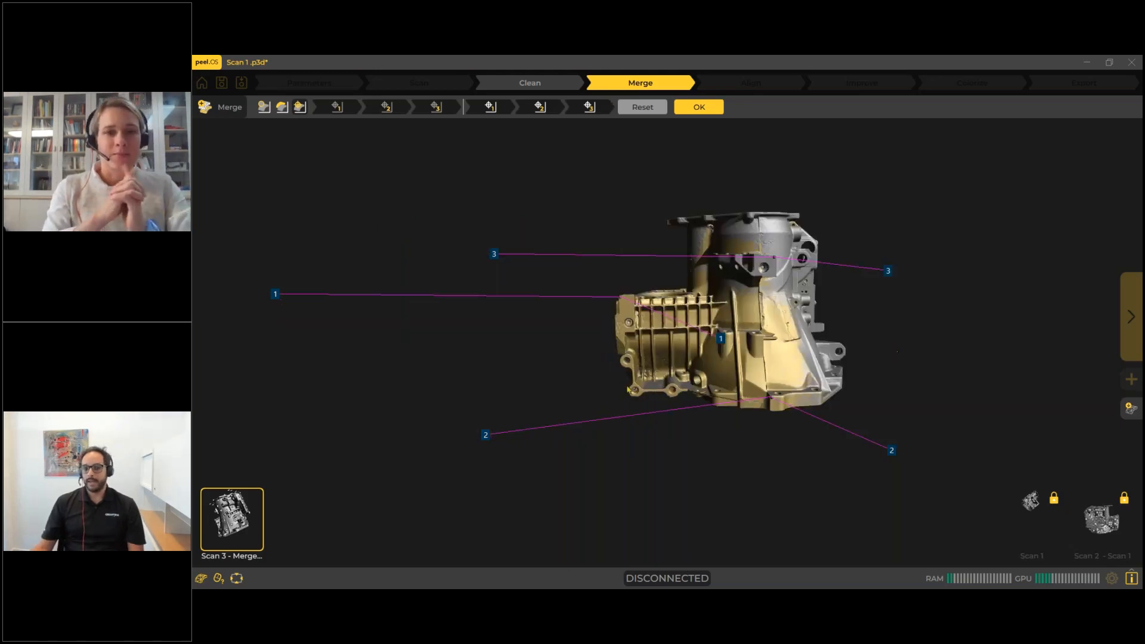
Inspect the manual alignment of Scan 3 from below, accept it, and view the merged housing from the side.
mouse_move(728, 362)
left_mouse_down()
mouse_move(802, 354)
mouse_move(734, 352)
left_mouse_up()
left_click_drag(733, 233, 739, 151)
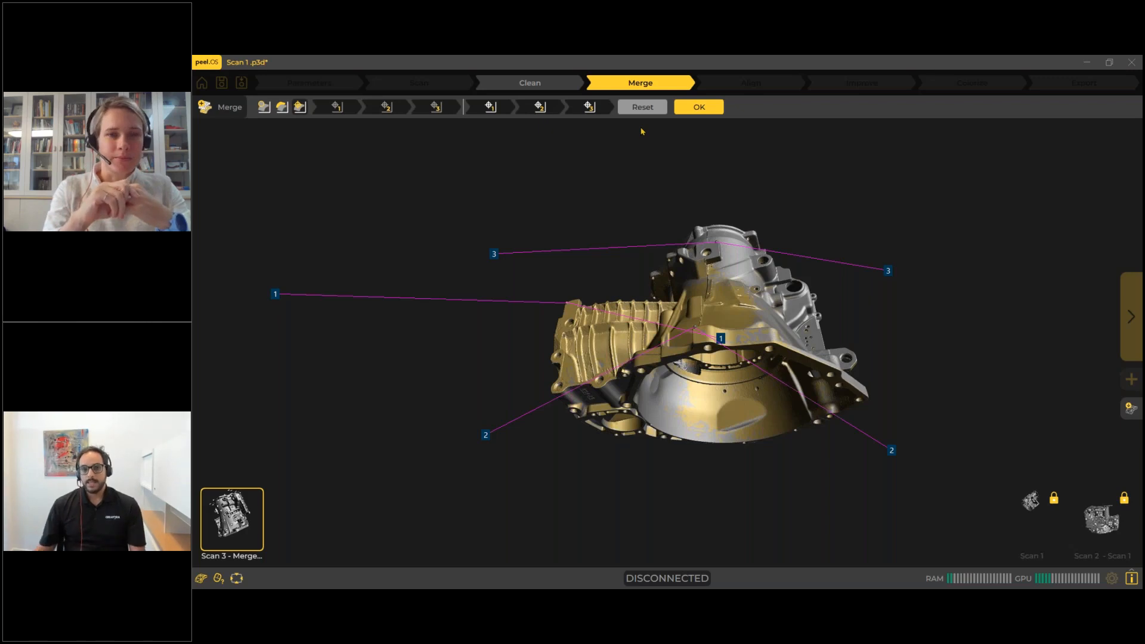
left_click(716, 108)
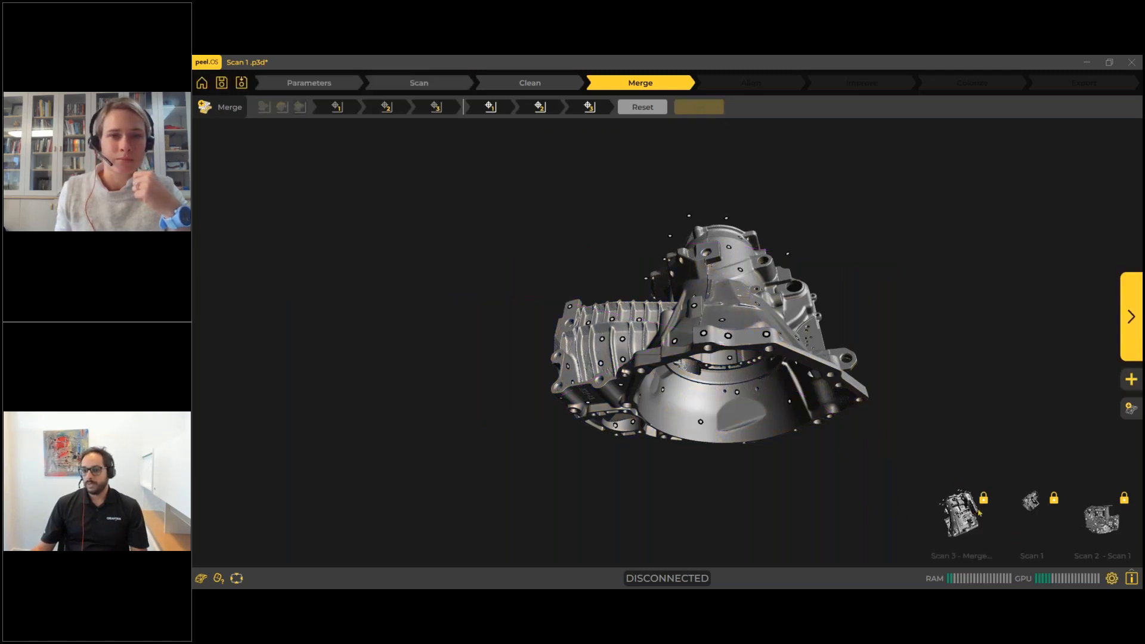
left_click_drag(739, 298, 725, 394)
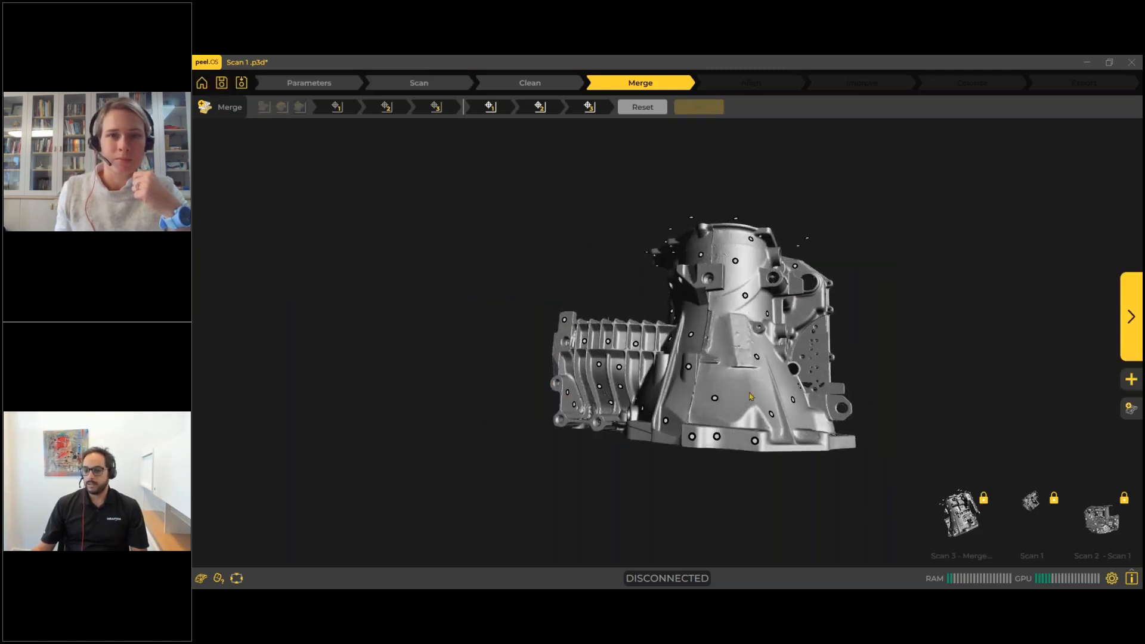
middle_click_drag(725, 398, 674, 403)
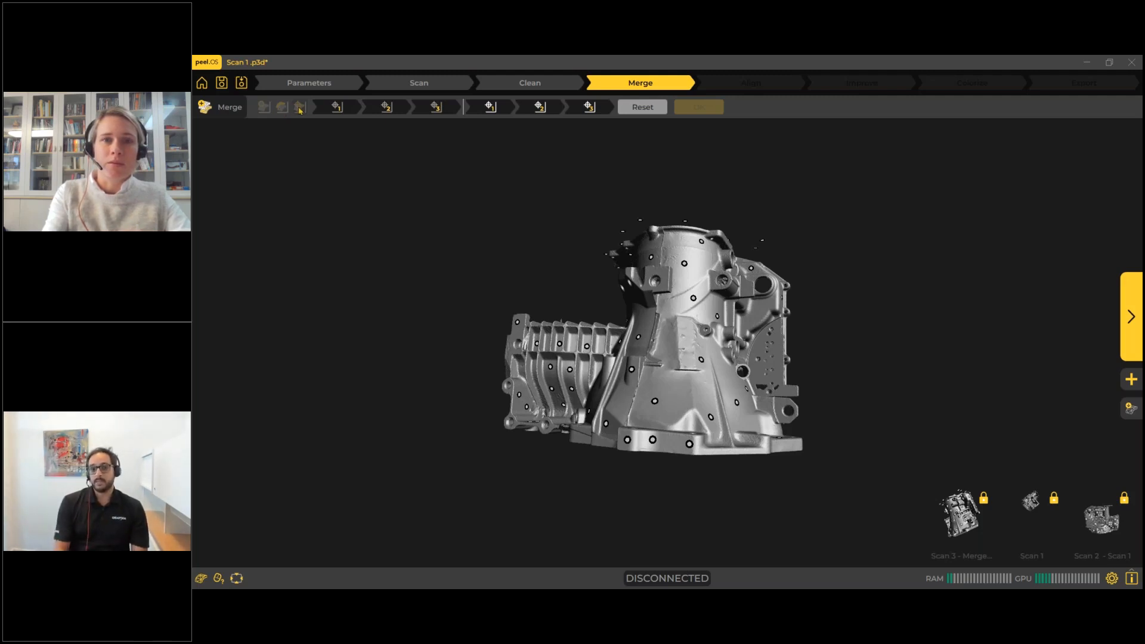
left_click_drag(521, 291, 554, 352)
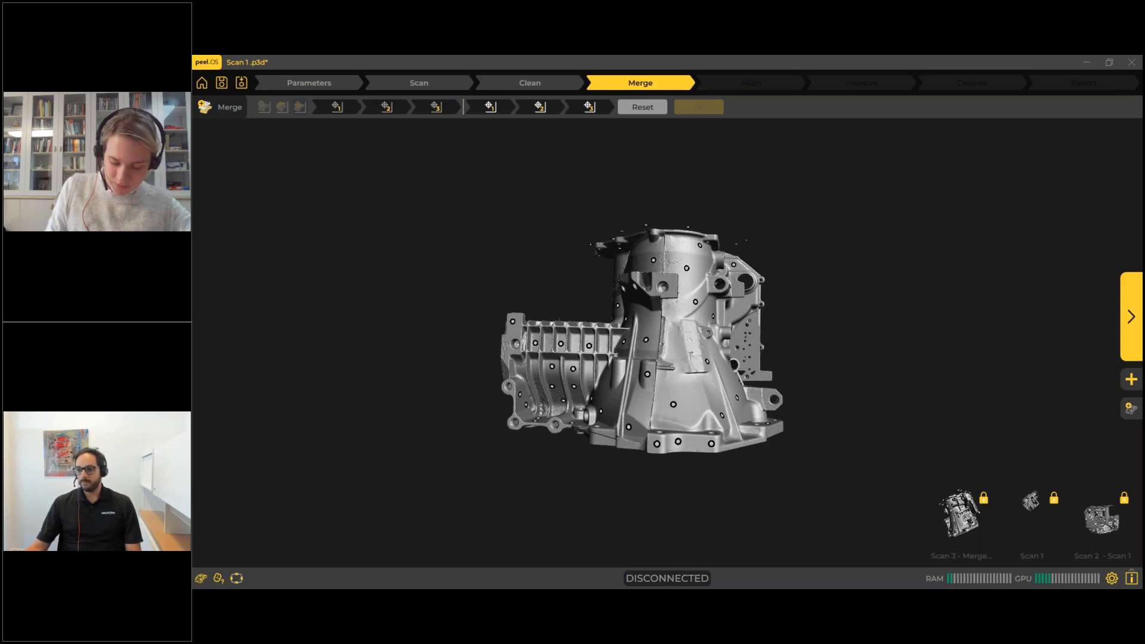
Switch to peel.CAD and examine the Right side half mesh from several angles, including its open cut edge.
key("alt+Tab")
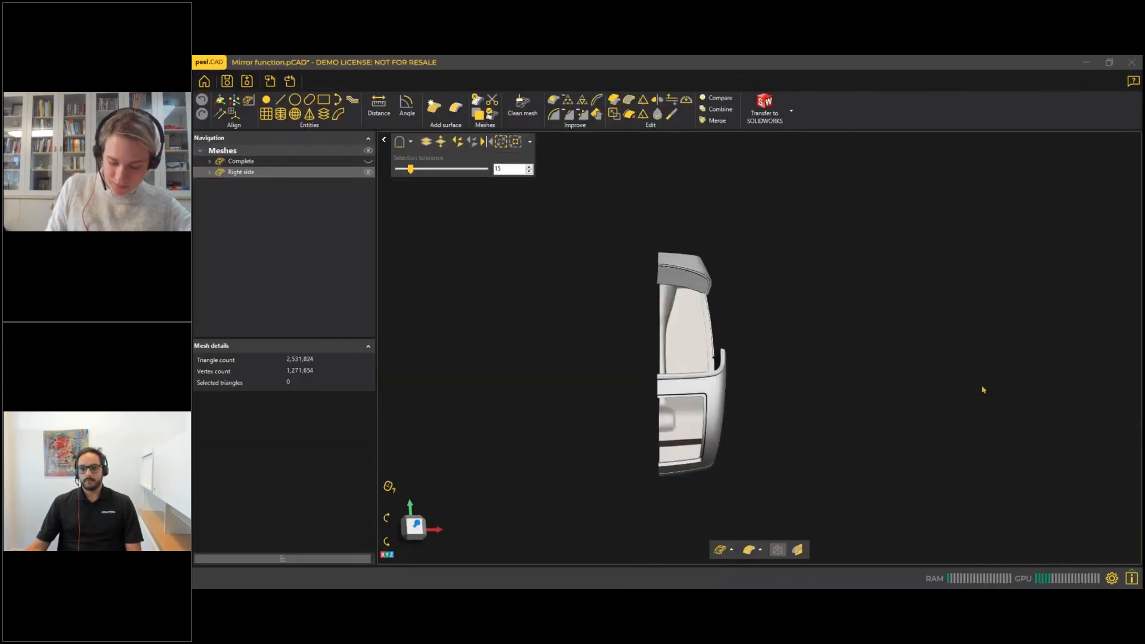
middle_click_drag(786, 384, 847, 359)
left_click_drag(843, 363, 832, 348)
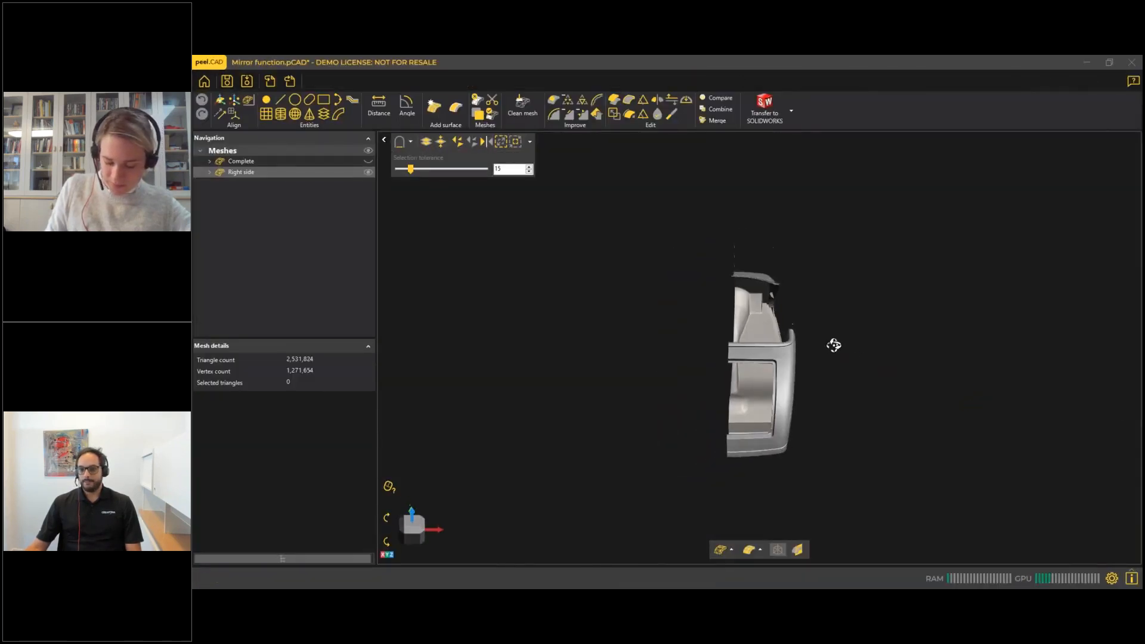
left_click_drag(765, 378, 712, 313)
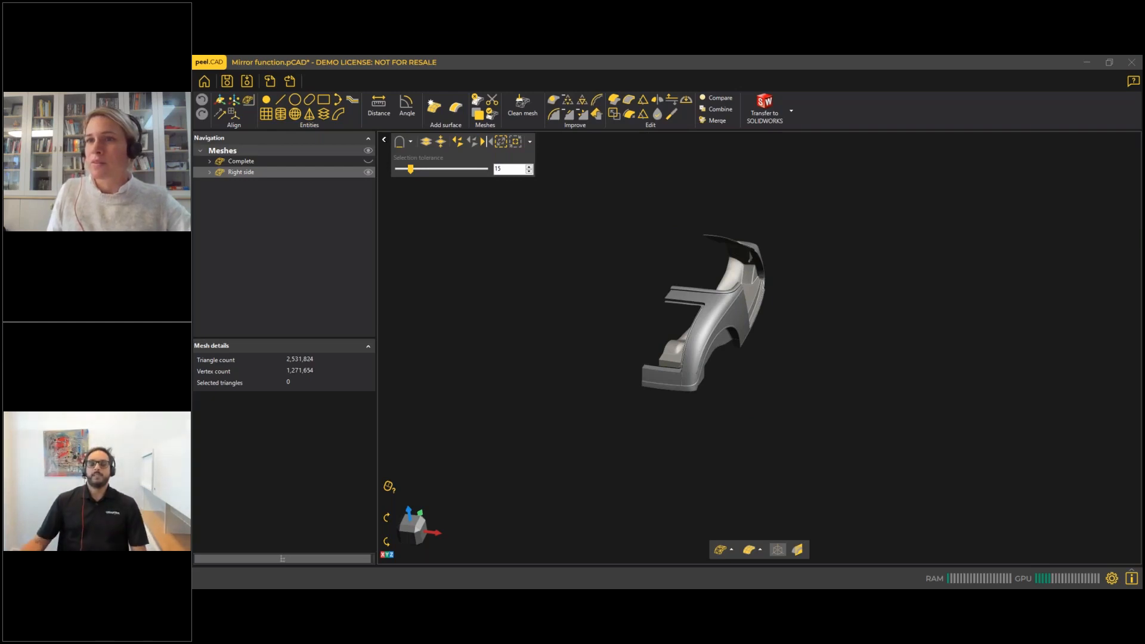
scroll(715, 325, "up", 4)
scroll(654, 337, "up", 2)
left_click_drag(655, 337, 686, 346)
middle_click_drag(685, 346, 774, 309)
left_click_drag(766, 312, 756, 318)
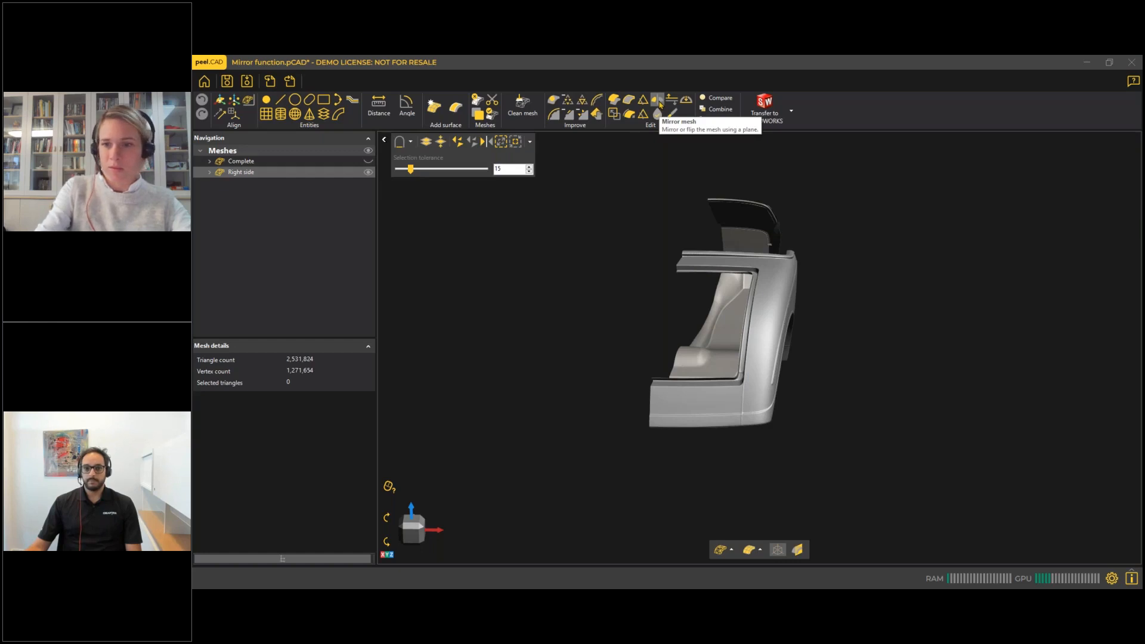
Start mirroring the Right side mesh, look through the available plane options, and choose Plane 1 (1) as the mirror plane.
left_click(660, 103)
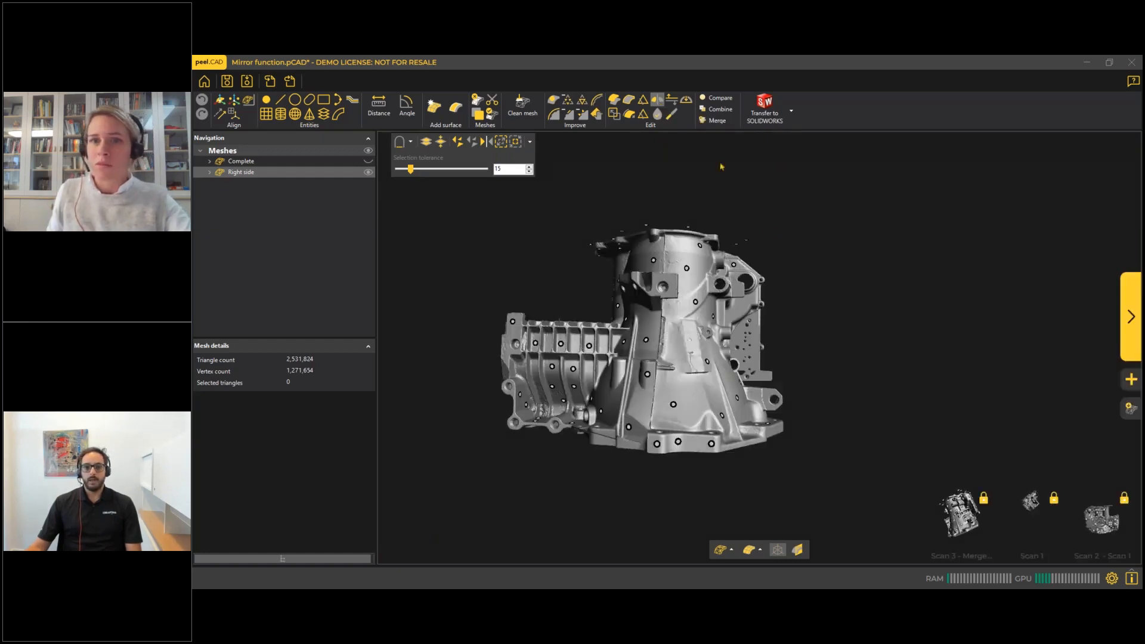
left_click_drag(663, 322, 793, 319)
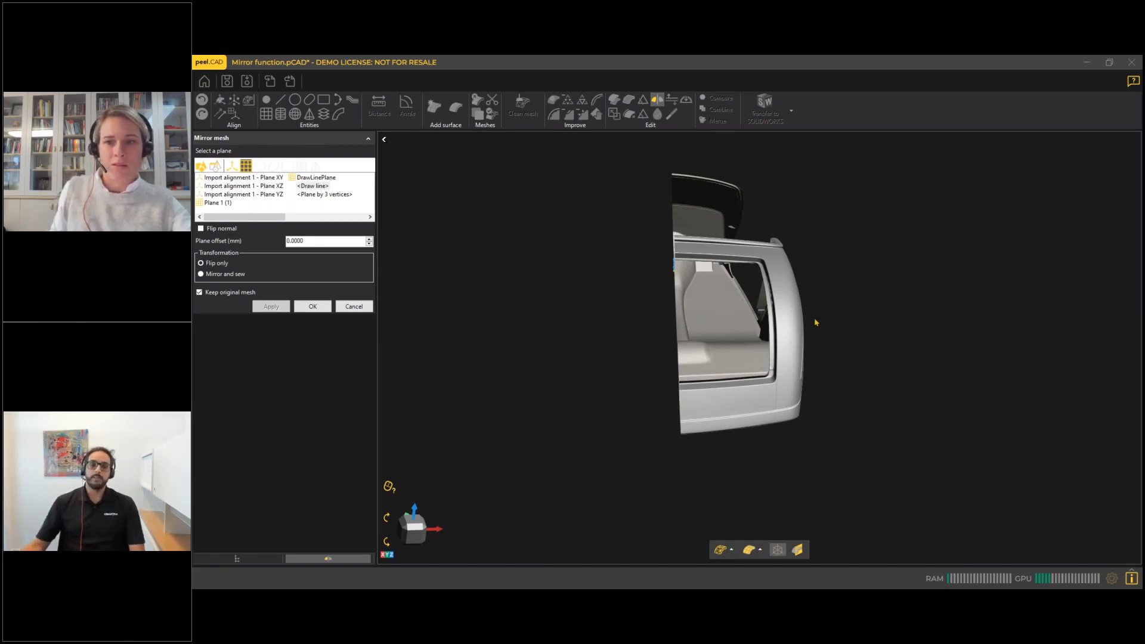
left_click_drag(715, 294, 707, 282)
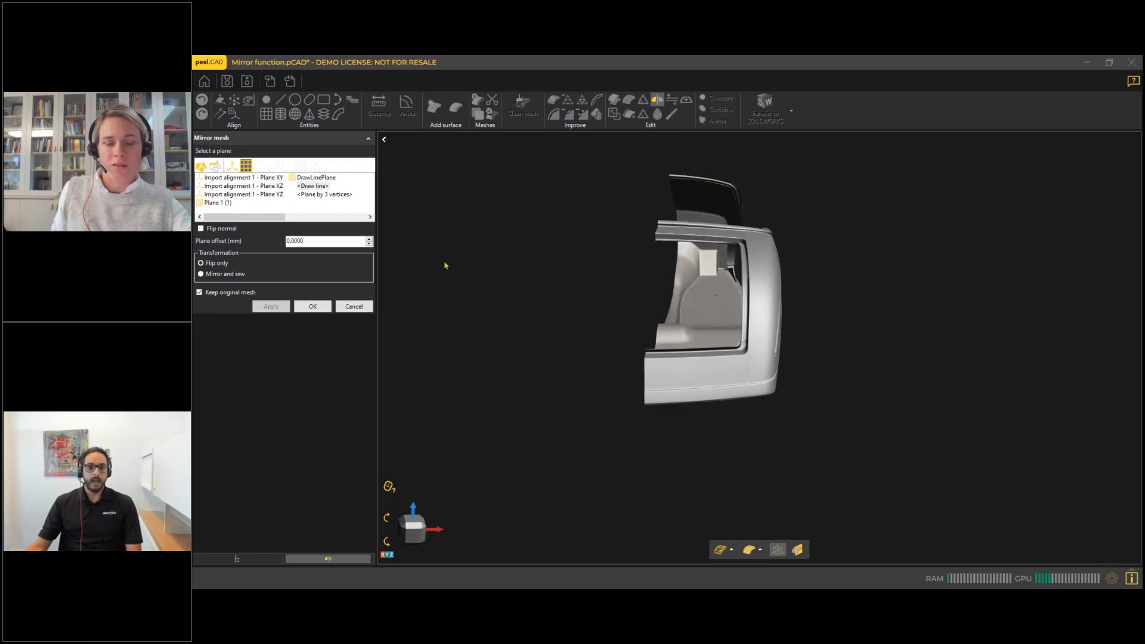
left_click(227, 204)
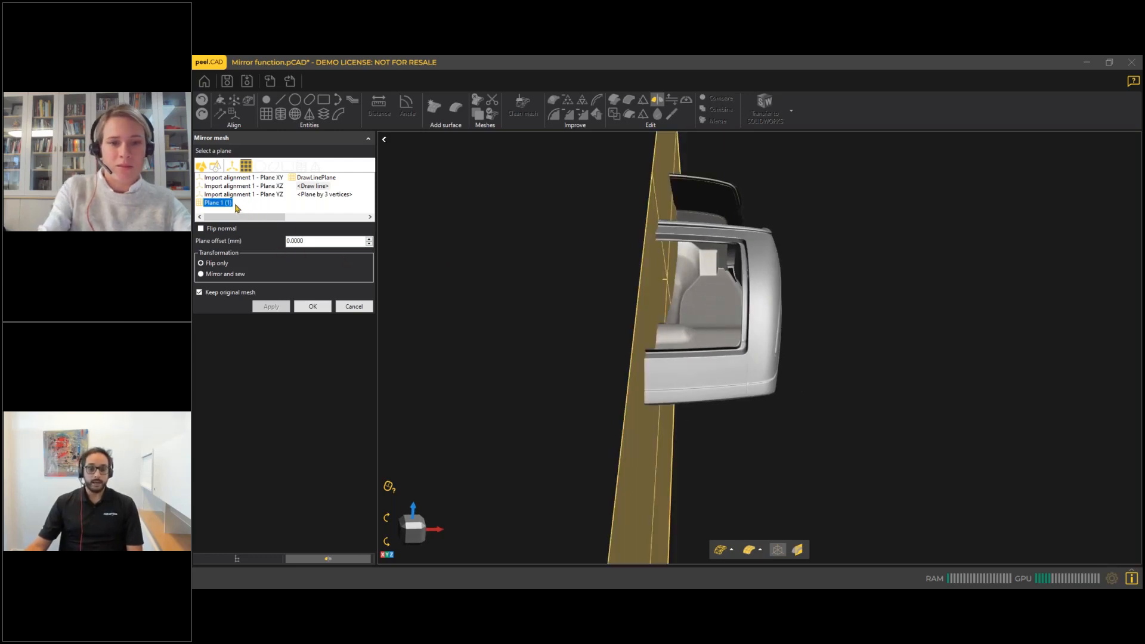
left_click(250, 178)
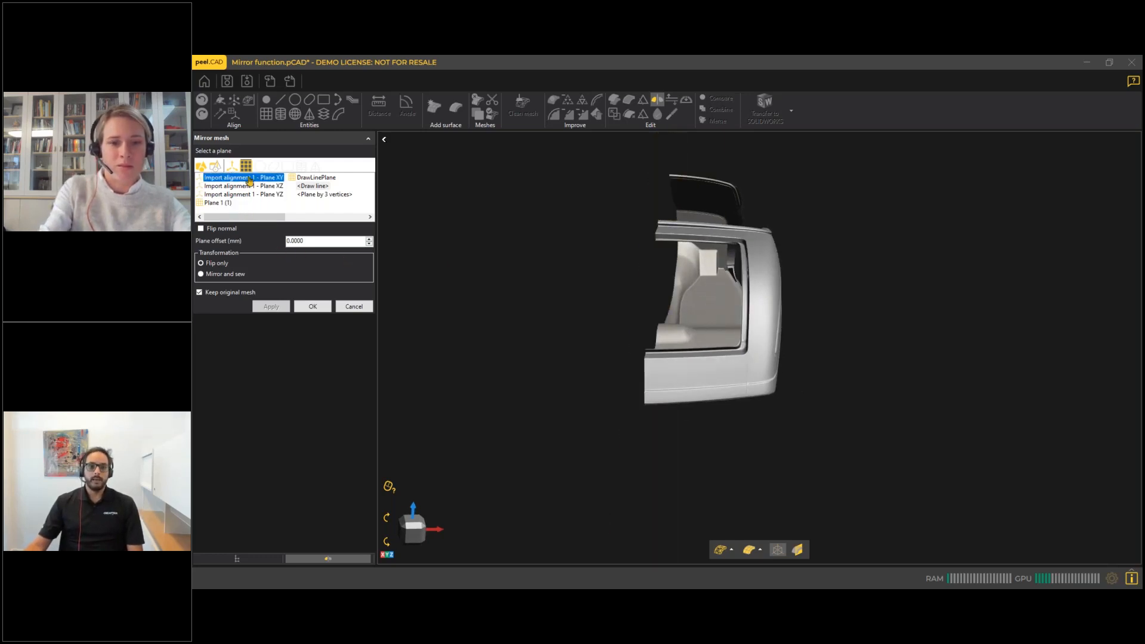
left_click(259, 195)
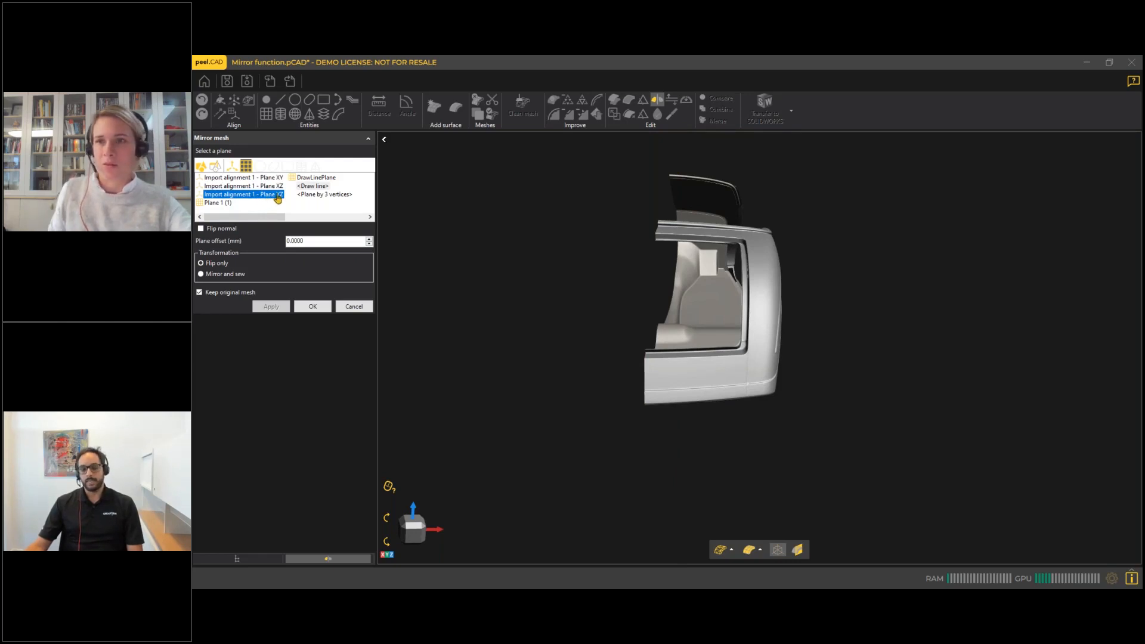
left_click(311, 178)
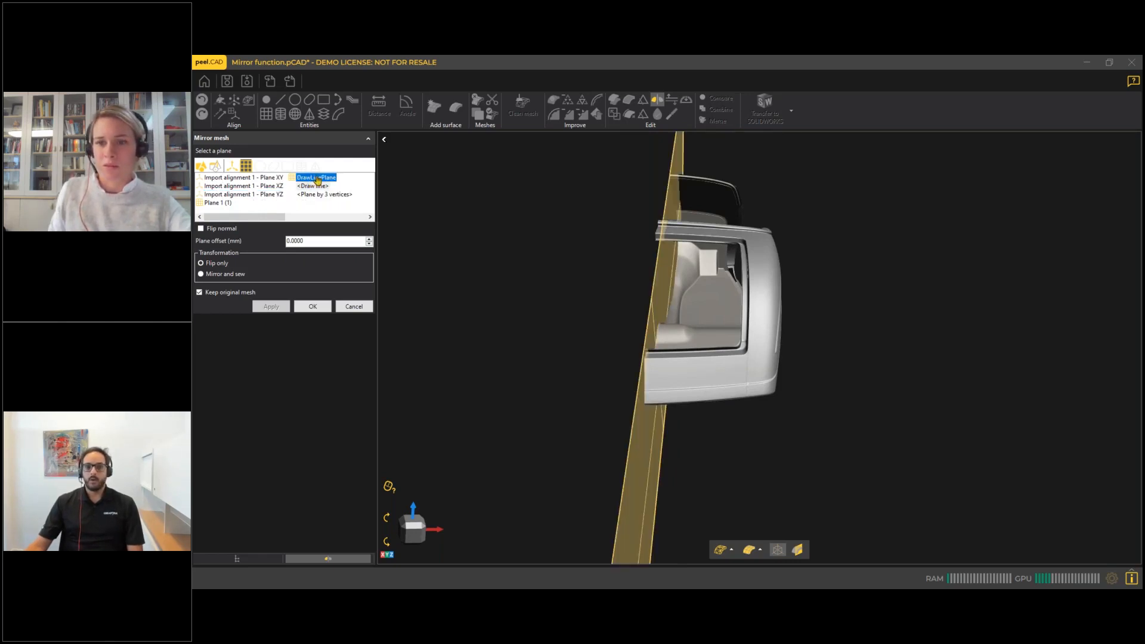
left_click(321, 186)
left_click(326, 196)
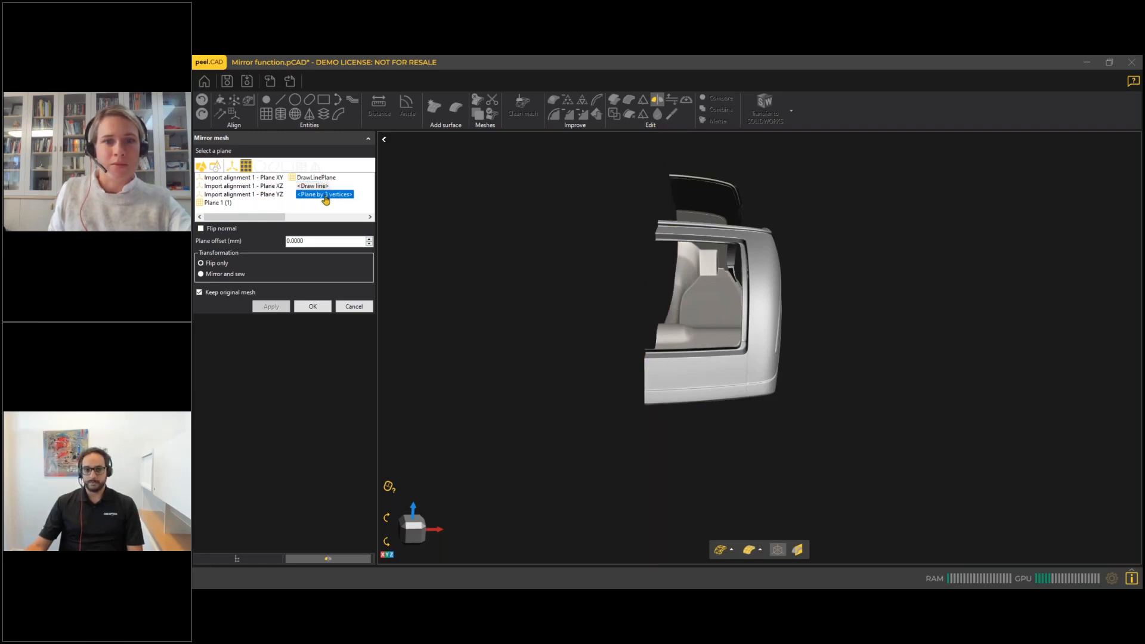
left_click(222, 203)
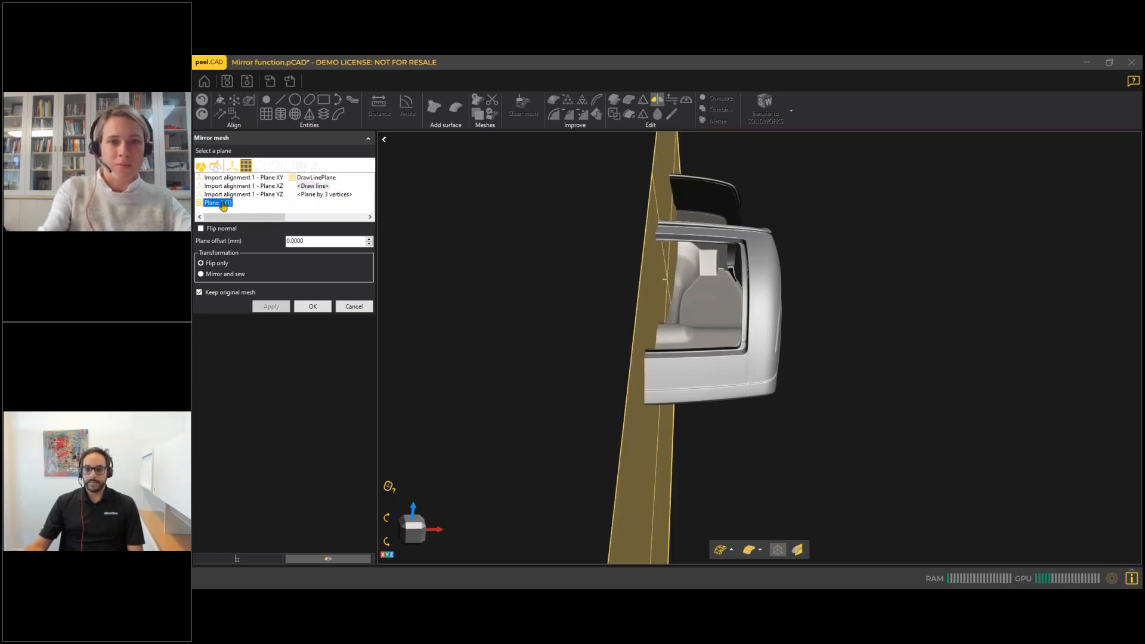
mouse_move(735, 317)
left_mouse_down()
mouse_move(731, 375)
mouse_move(734, 339)
left_mouse_up()
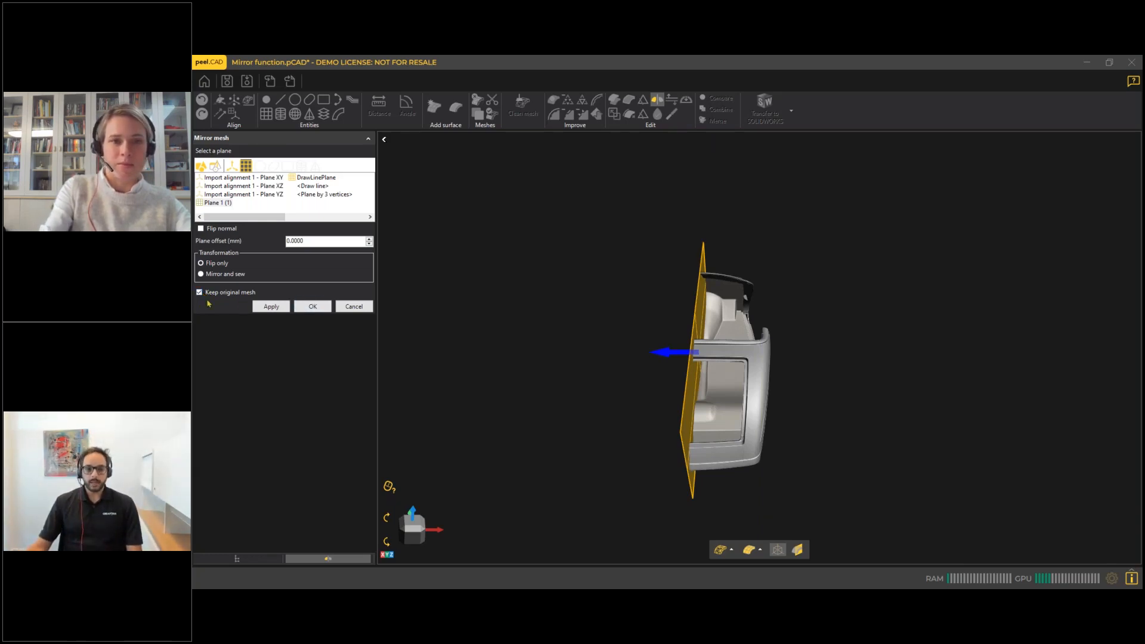
Preview the flip-only mirror across Plane 1 with the original mesh kept, and inspect how the two halves meet.
left_click(271, 306)
left_click_drag(704, 303, 713, 344)
scroll(714, 344, "up", 4)
scroll(714, 345, "up", 1)
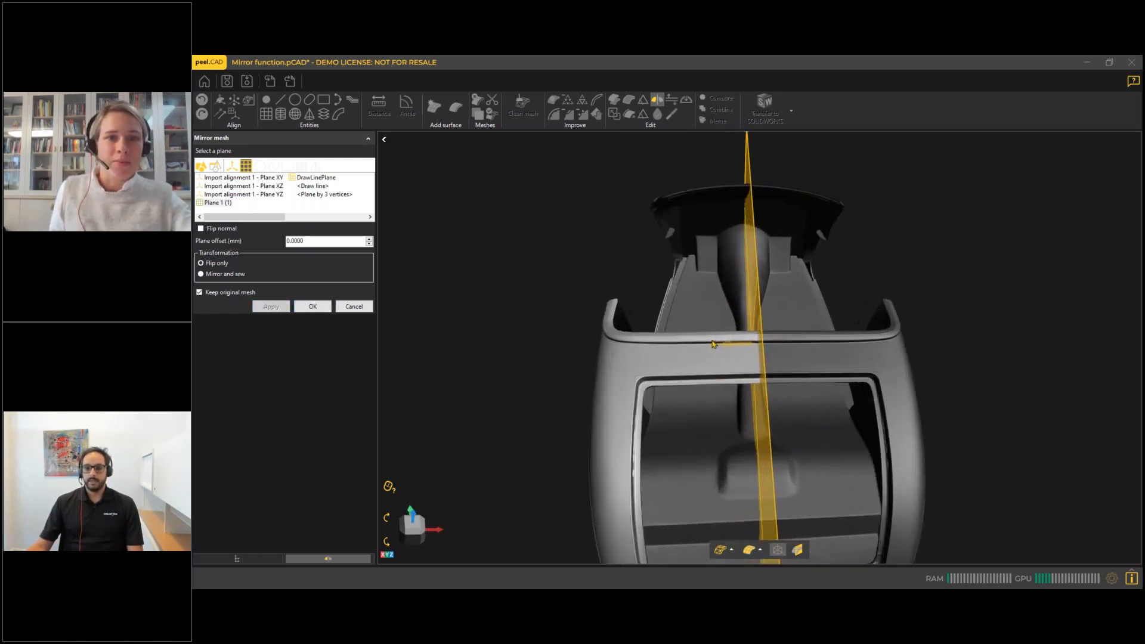
middle_click_drag(720, 358, 712, 276)
scroll(710, 281, "down", 3)
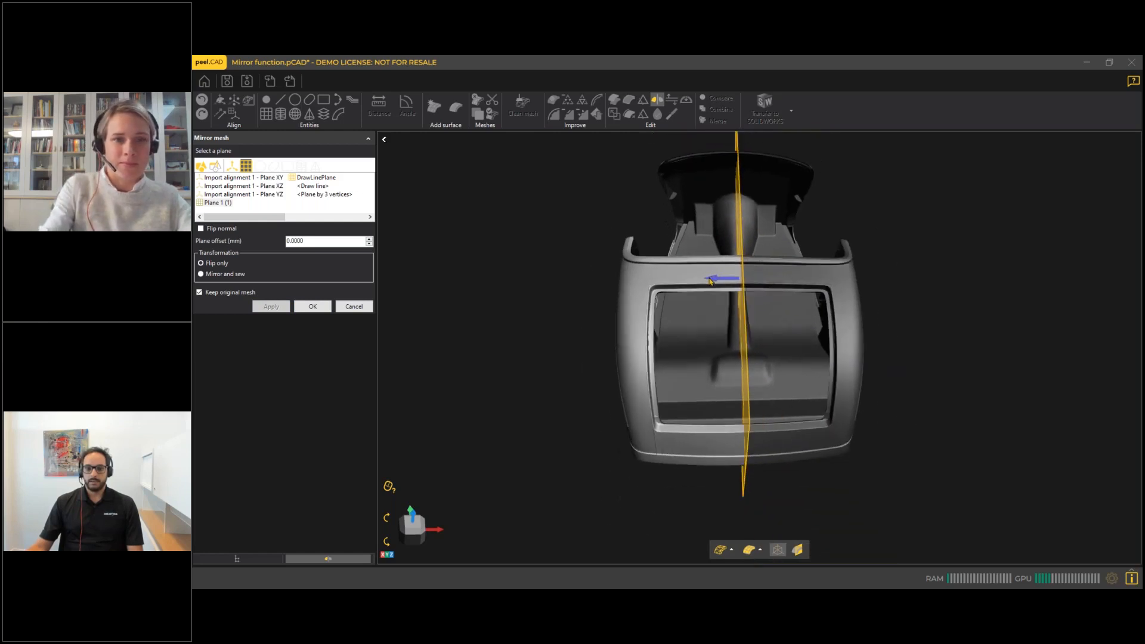
Try shifting the mirror plane, reset its offset to 0 mm, and create the mirrored mesh while keeping the original.
left_click_drag(708, 283, 708, 281)
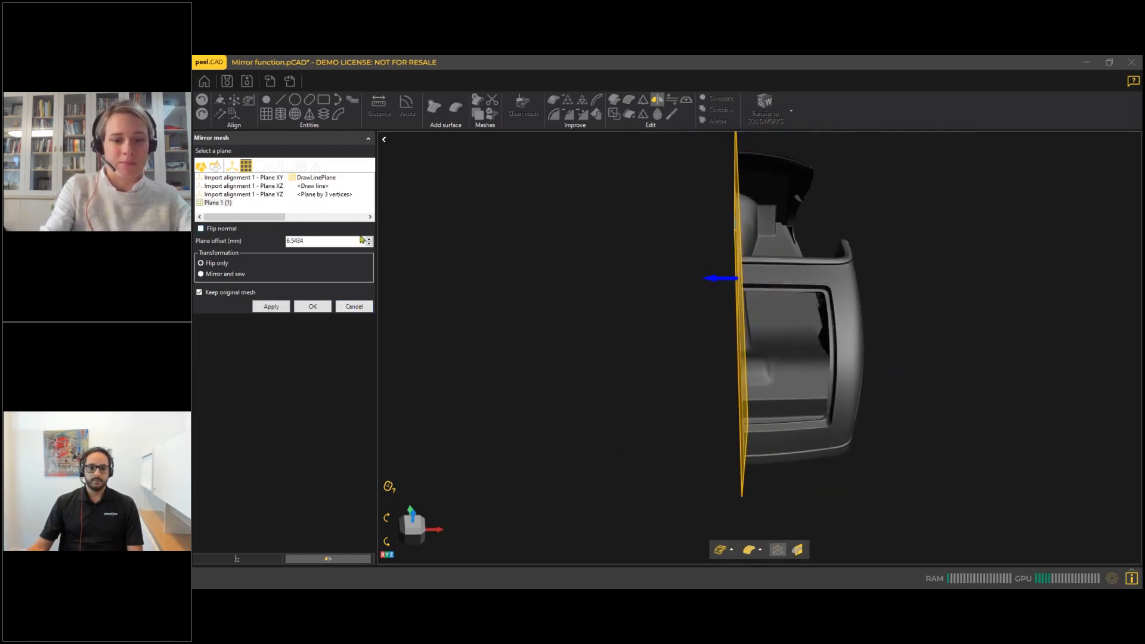
left_click_drag(355, 242, 258, 244)
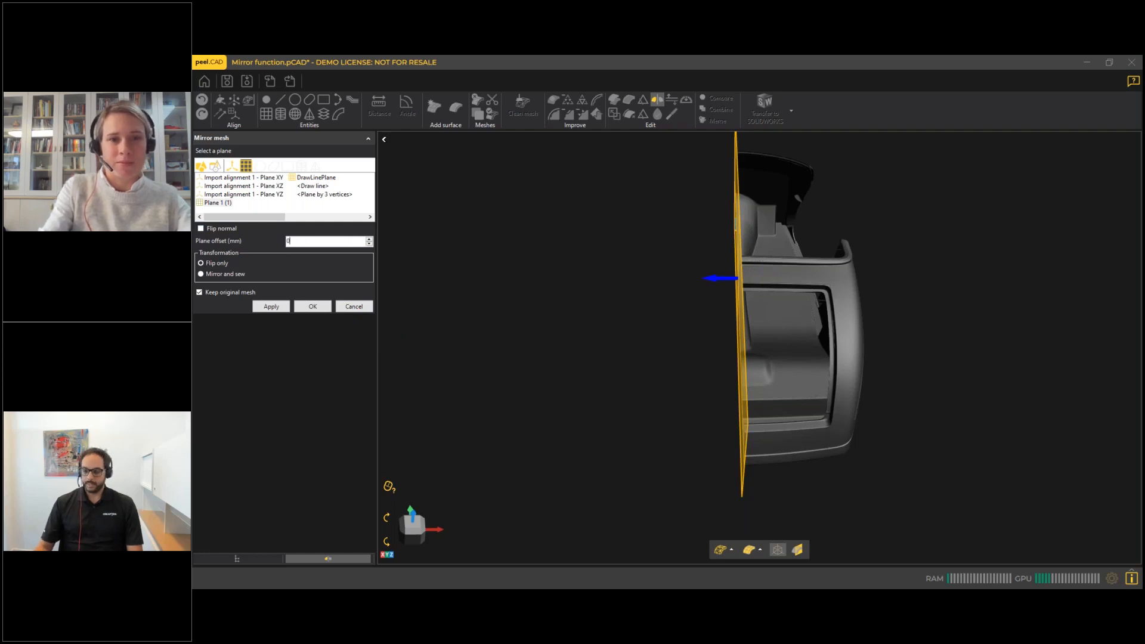
type("0")
key("Return")
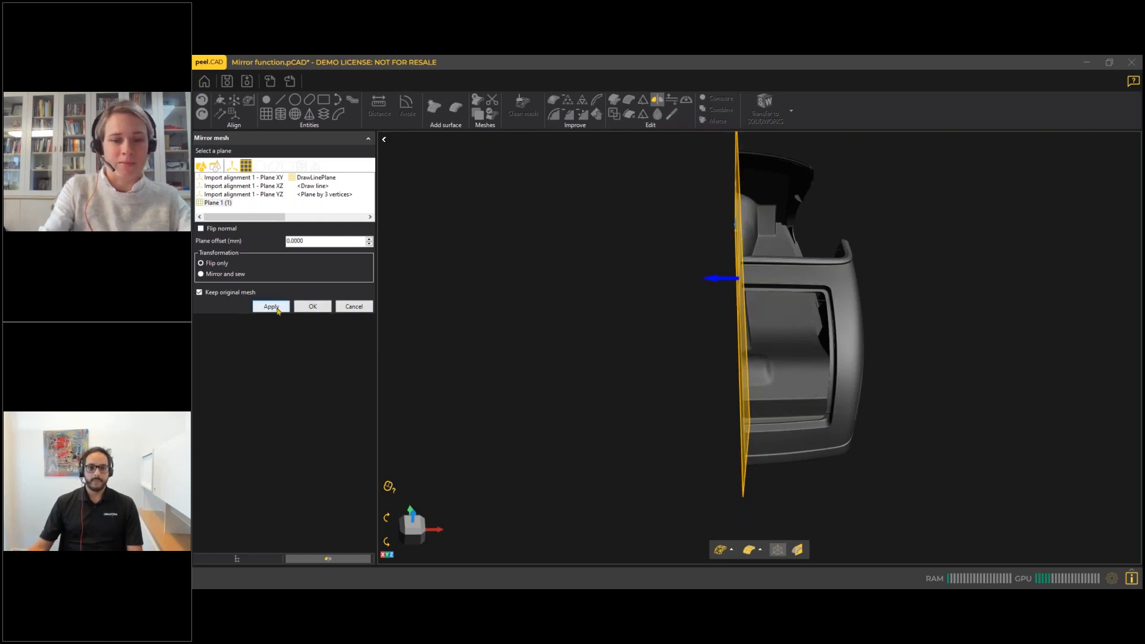
left_click(311, 308)
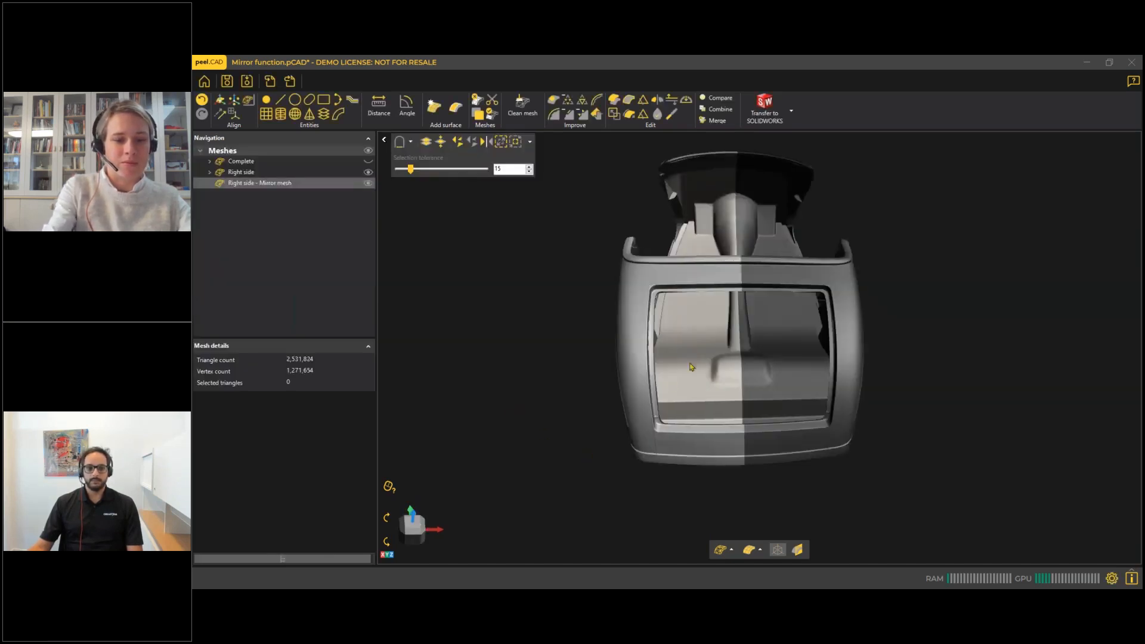
Hide the Right side mesh and show the Complete mesh together with the mirrored half.
middle_click_drag(630, 412, 559, 464)
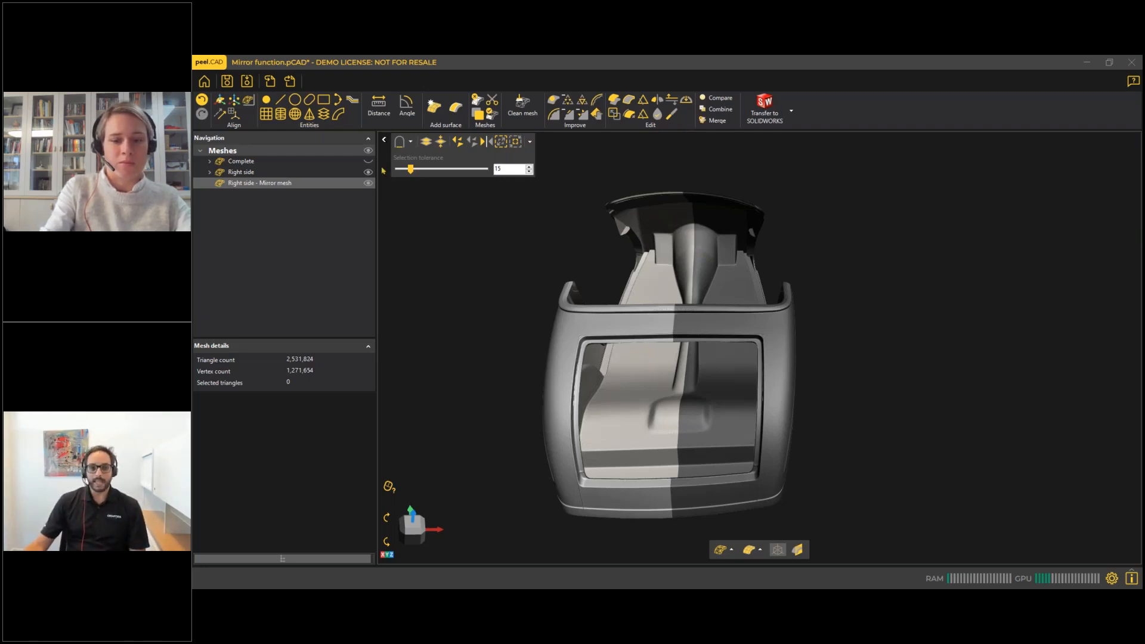
left_click(368, 172)
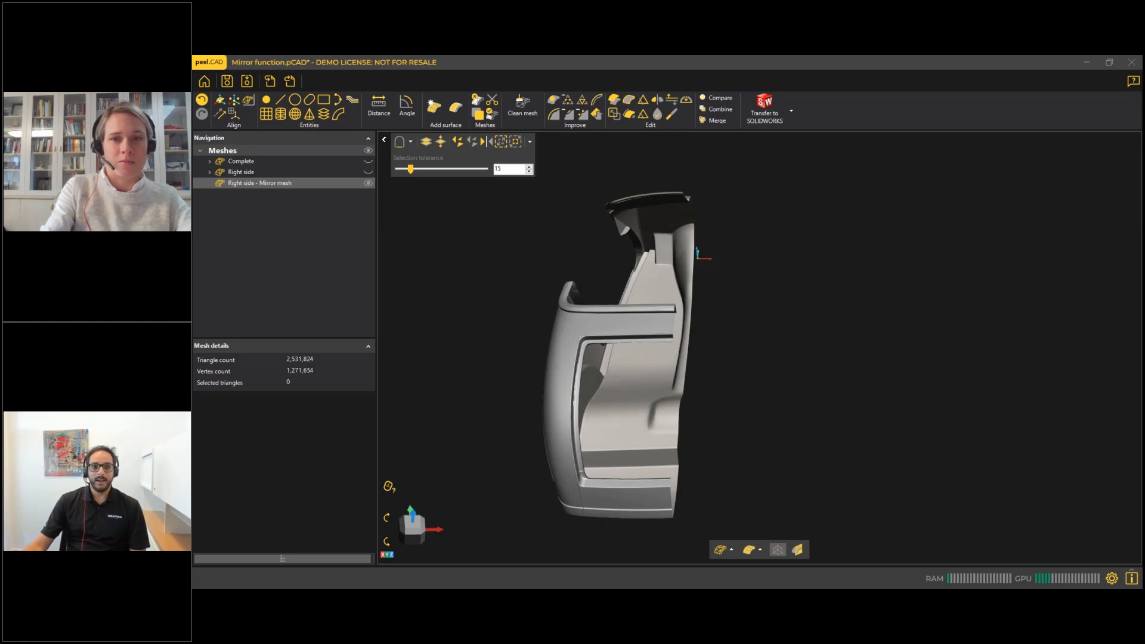
left_click(368, 161)
left_click(368, 162)
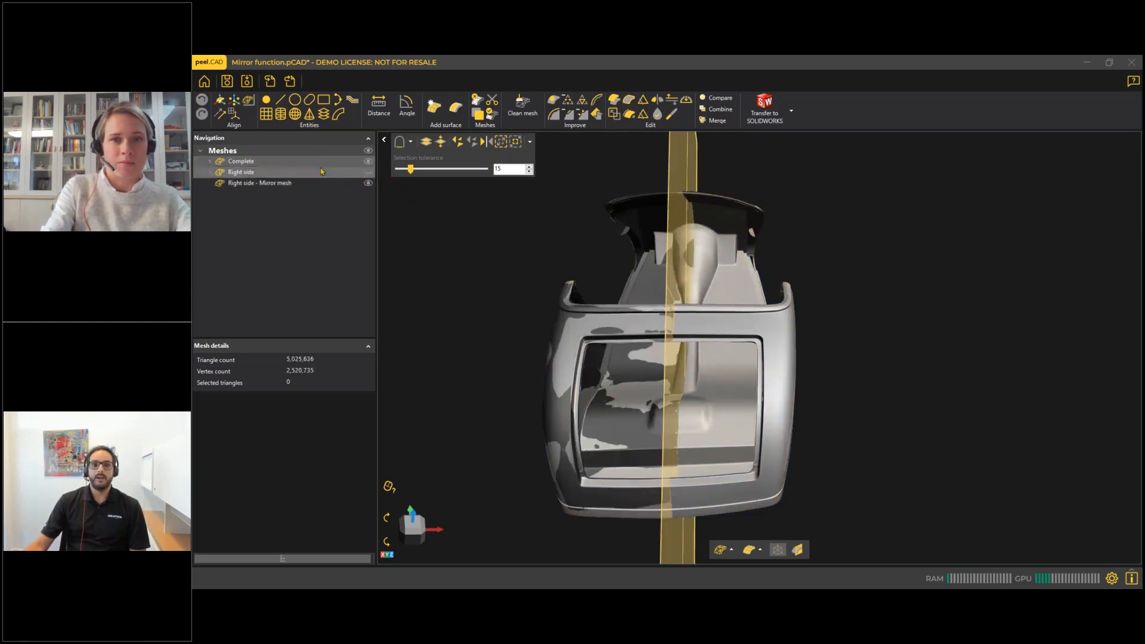
Compare the Right side - Mirror mesh against the Complete mesh.
left_click(324, 185)
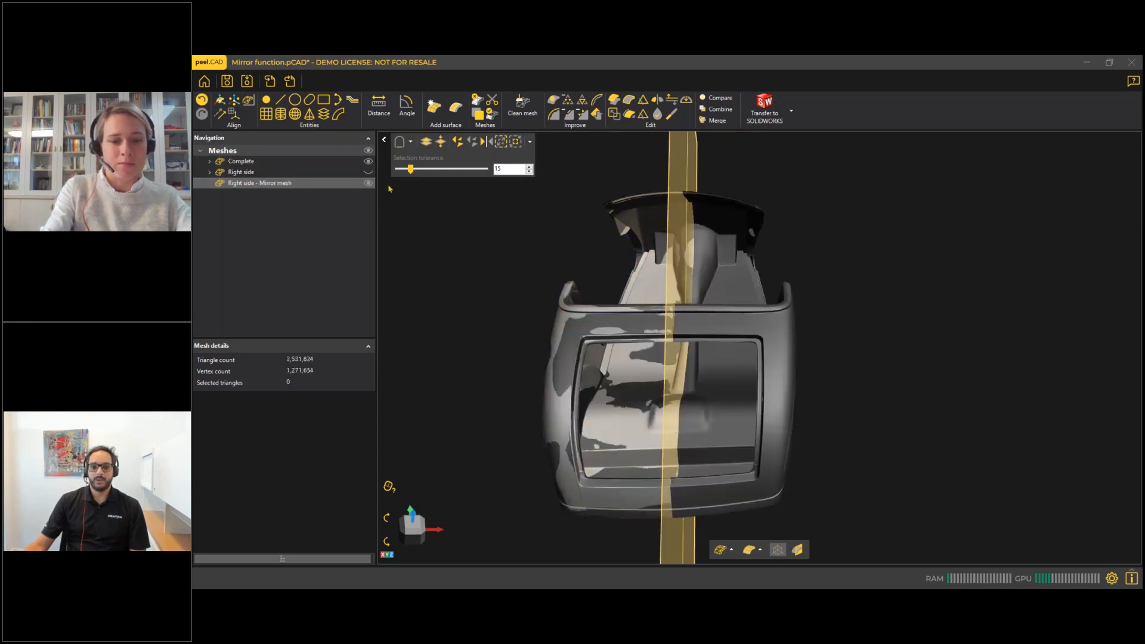
key("F2")
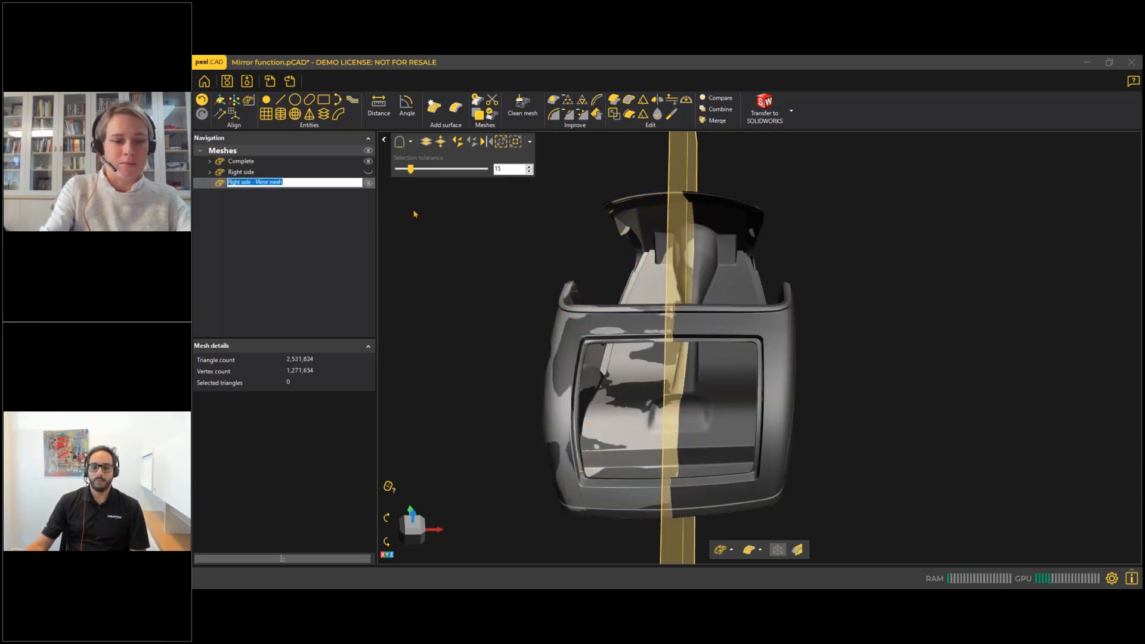
key("Return")
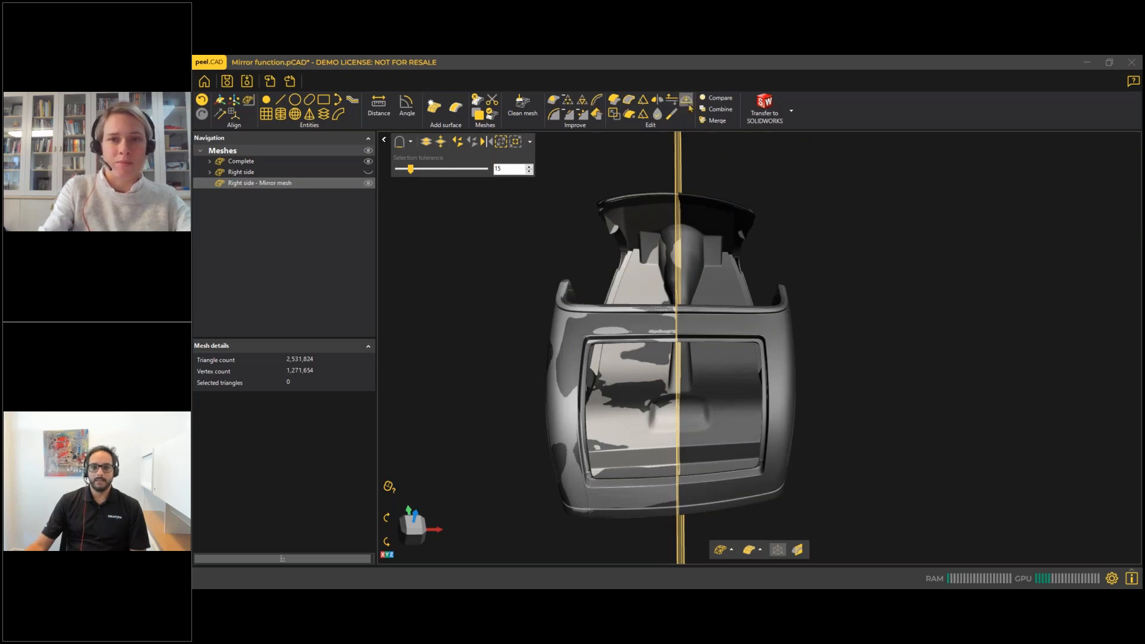
mouse_move(624, 256)
middle_mouse_down()
mouse_move(645, 257)
mouse_move(651, 238)
mouse_move(641, 254)
middle_mouse_up()
scroll(646, 261, "down", 2)
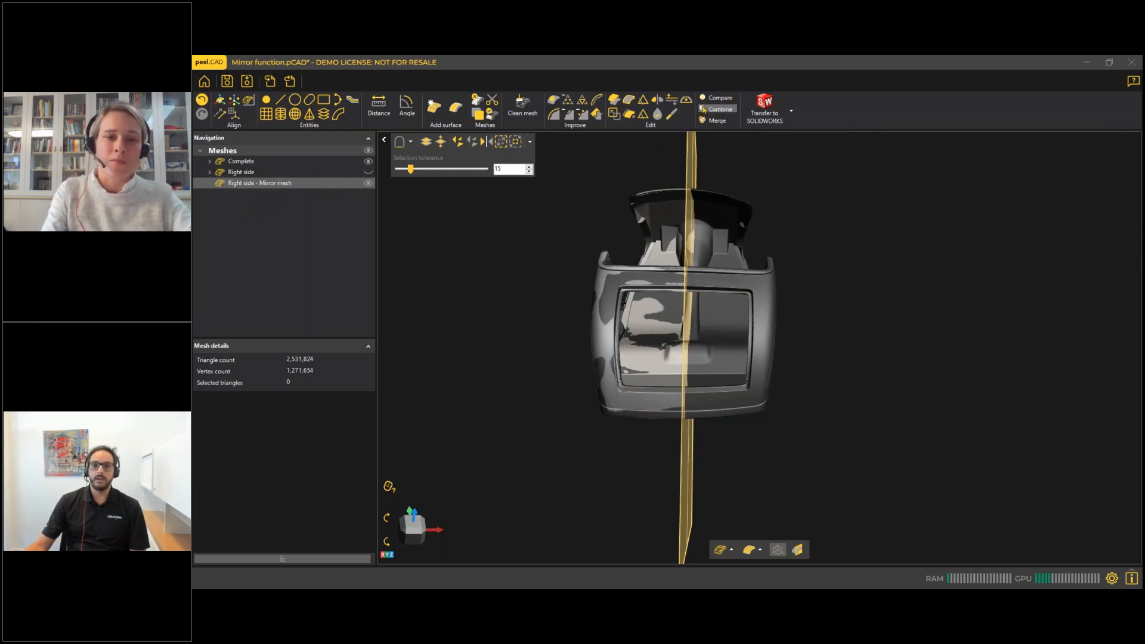
left_click(719, 98)
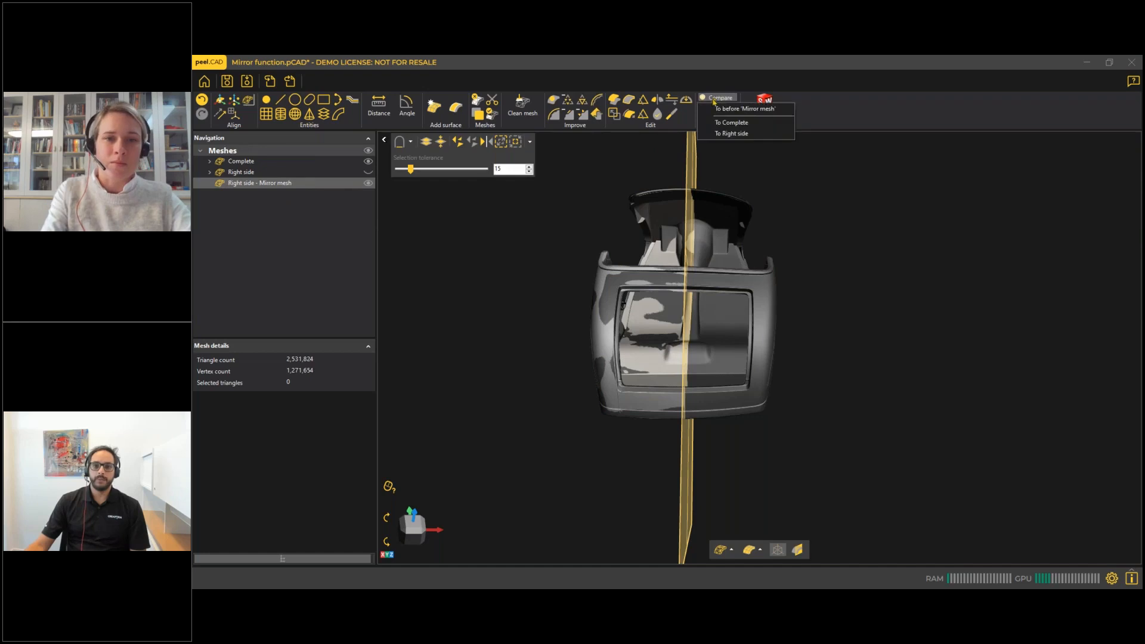
left_click(732, 123)
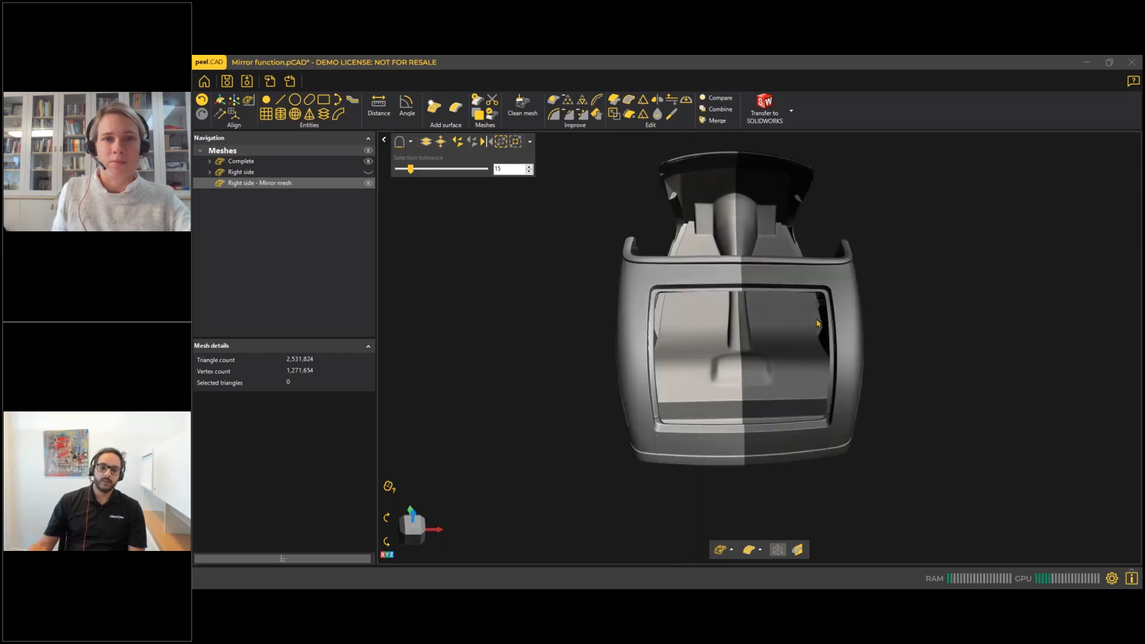
Examine the deviation colour map on the mirrored half from several sides, including close-ups of the orange area at the wheel arch edge.
middle_click_drag(817, 381, 876, 384)
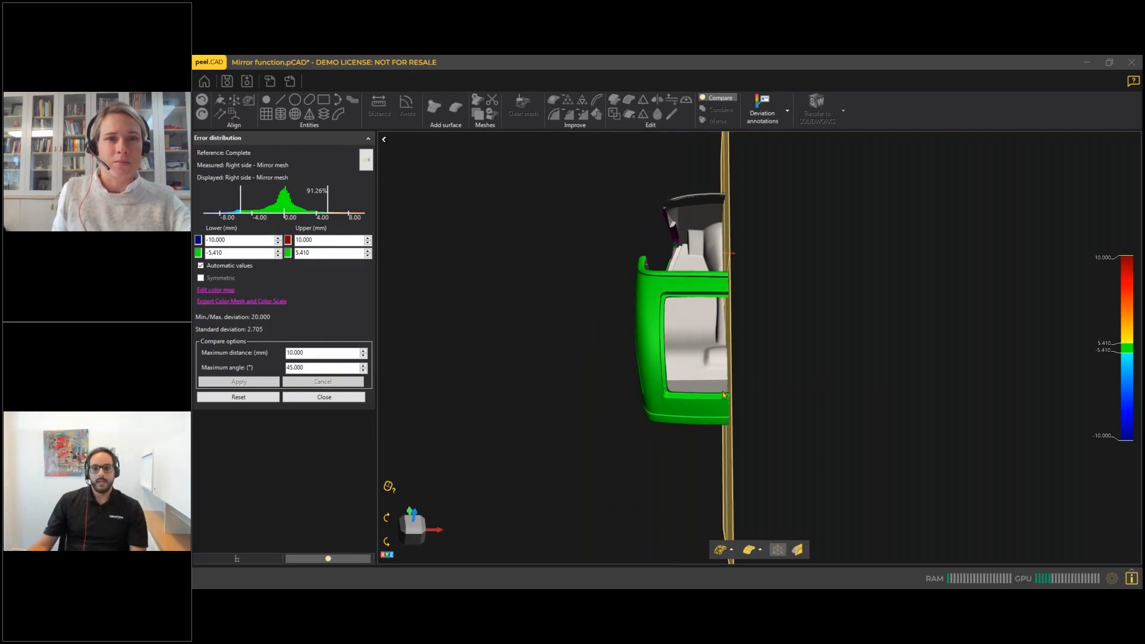
scroll(715, 394, "down", 2)
scroll(694, 391, "up", 3)
left_click_drag(644, 385, 727, 373)
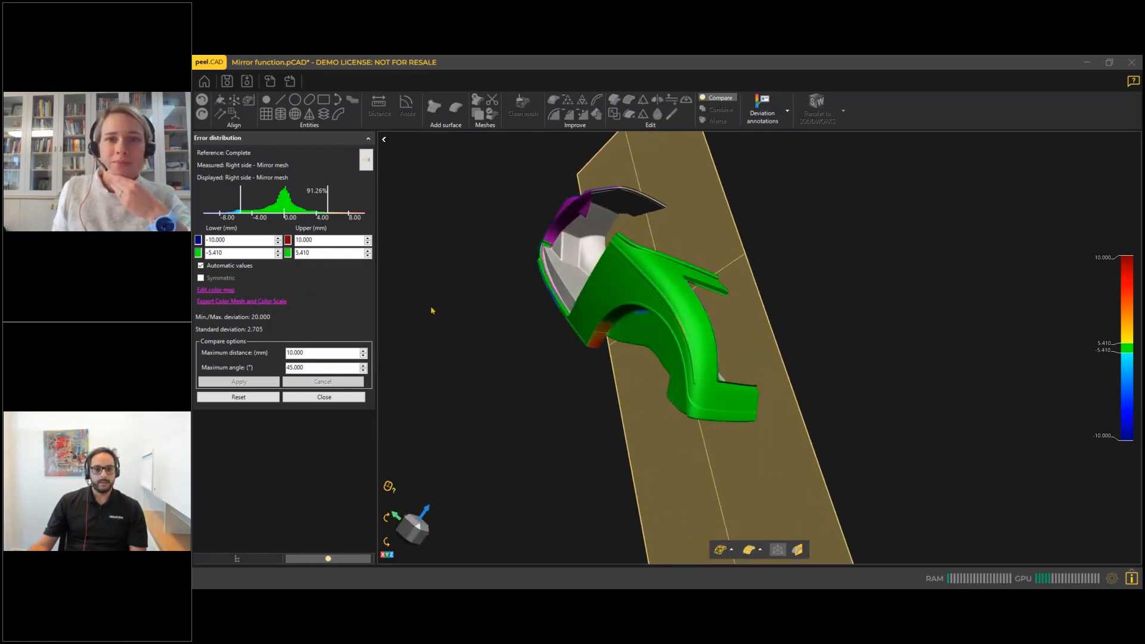
left_click_drag(662, 318, 721, 253)
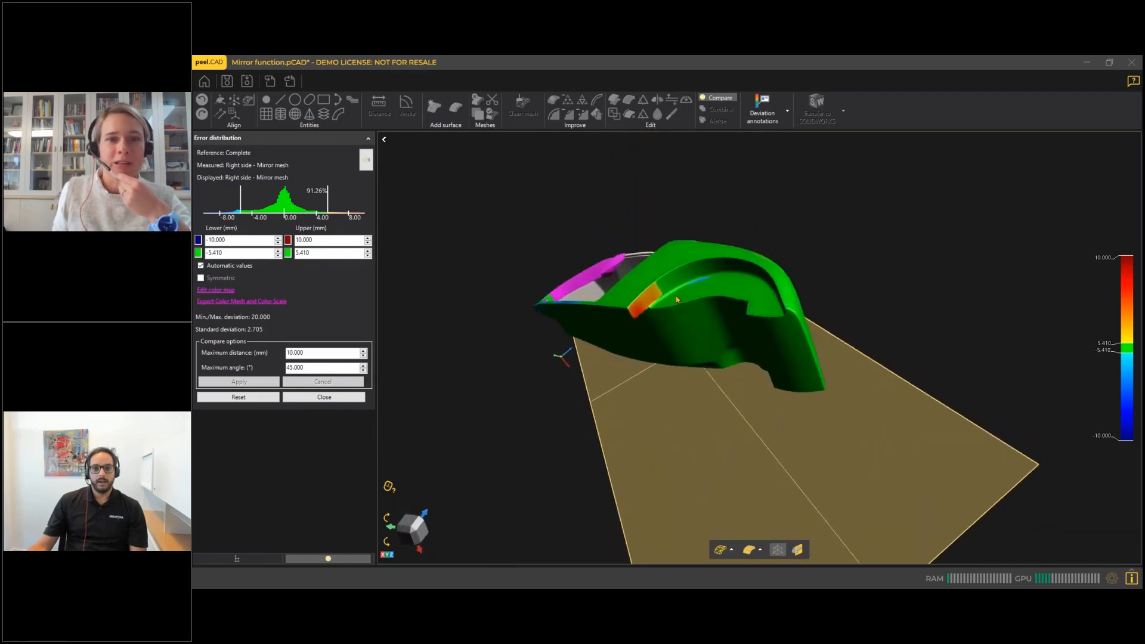
scroll(677, 299, "up", 3)
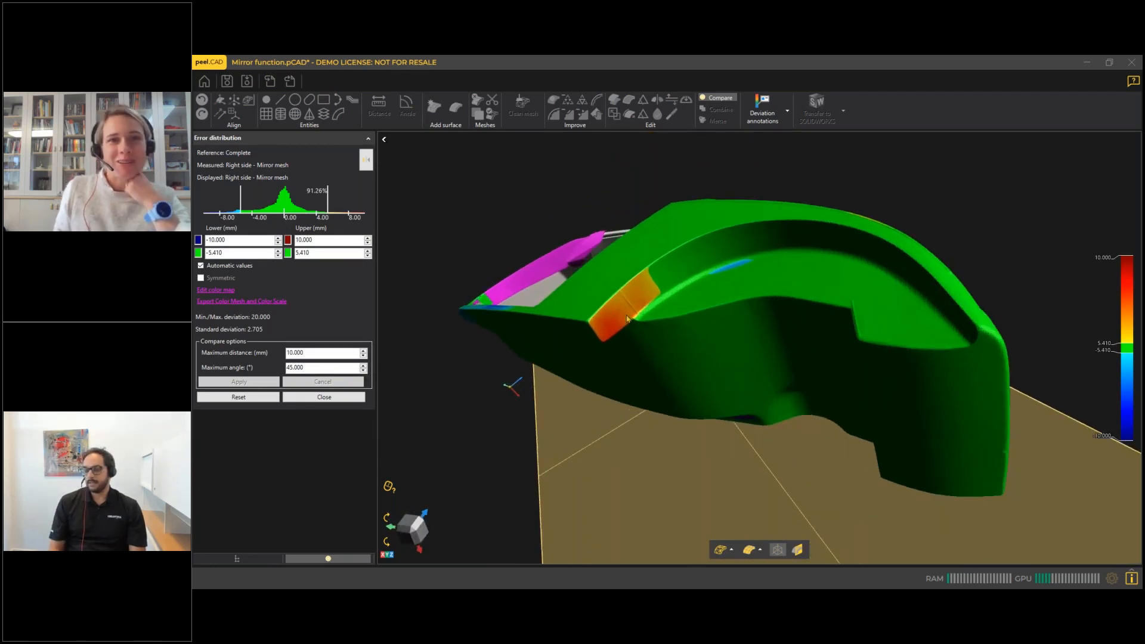
mouse_move(672, 300)
left_mouse_down()
mouse_move(696, 265)
mouse_move(703, 302)
mouse_move(667, 310)
left_mouse_up()
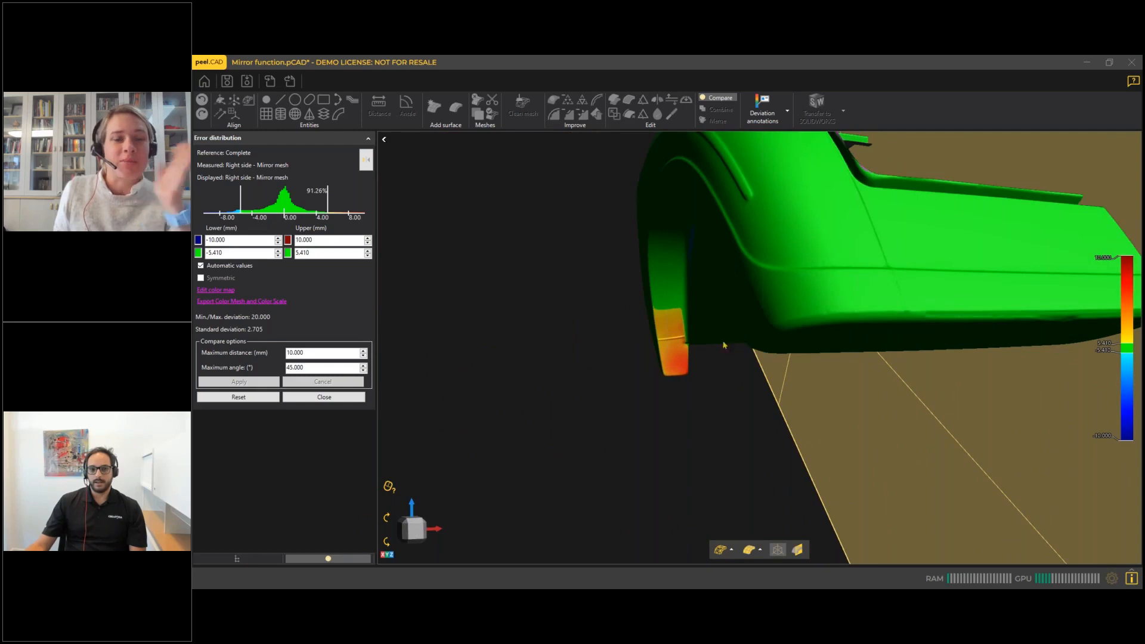
scroll(773, 322, "down", 5)
mouse_move(773, 322)
left_mouse_down()
mouse_move(776, 309)
mouse_move(756, 322)
mouse_move(768, 311)
left_mouse_up()
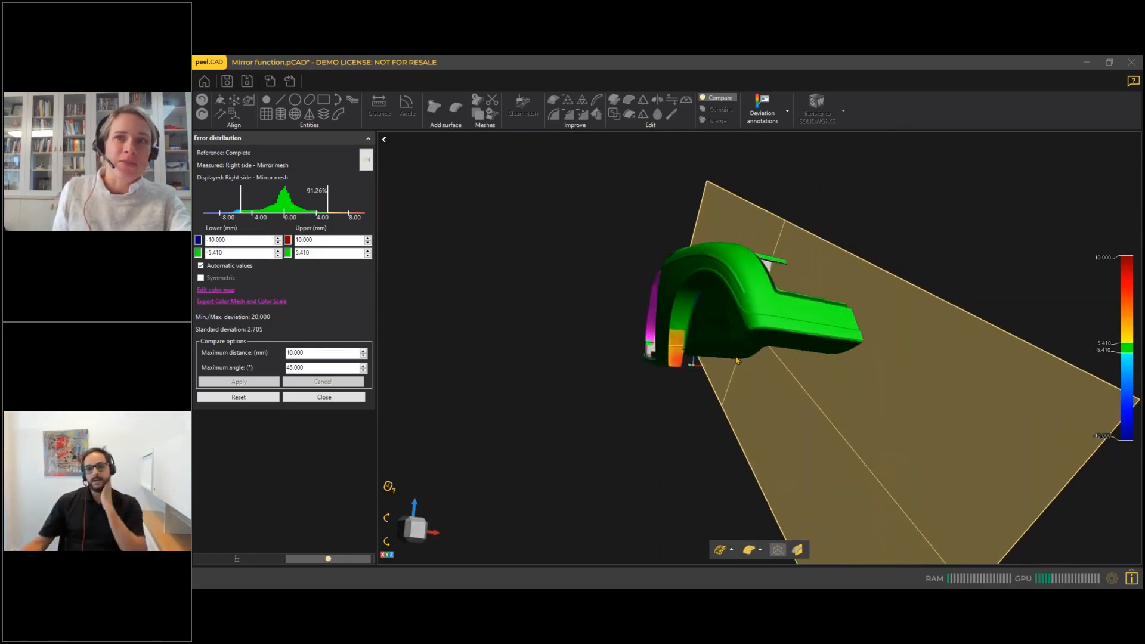
left_click_drag(737, 360, 820, 318)
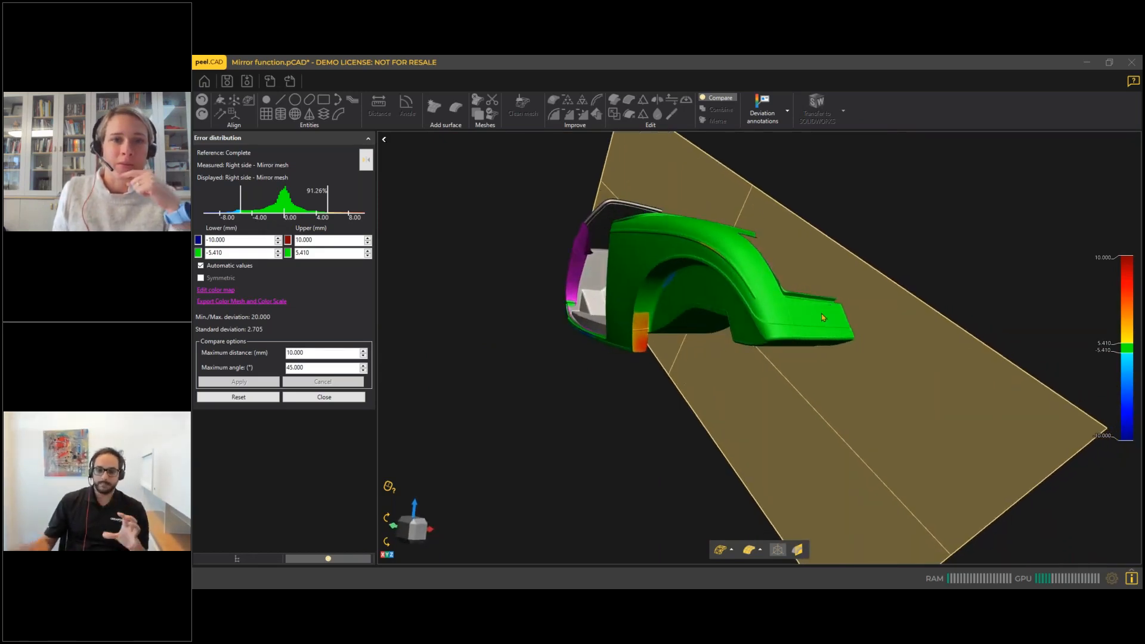
Hide the mirrored mesh and the Complete mesh, and make them visible again while keeping the comparison open.
left_click(237, 559)
left_click_drag(562, 265, 749, 299)
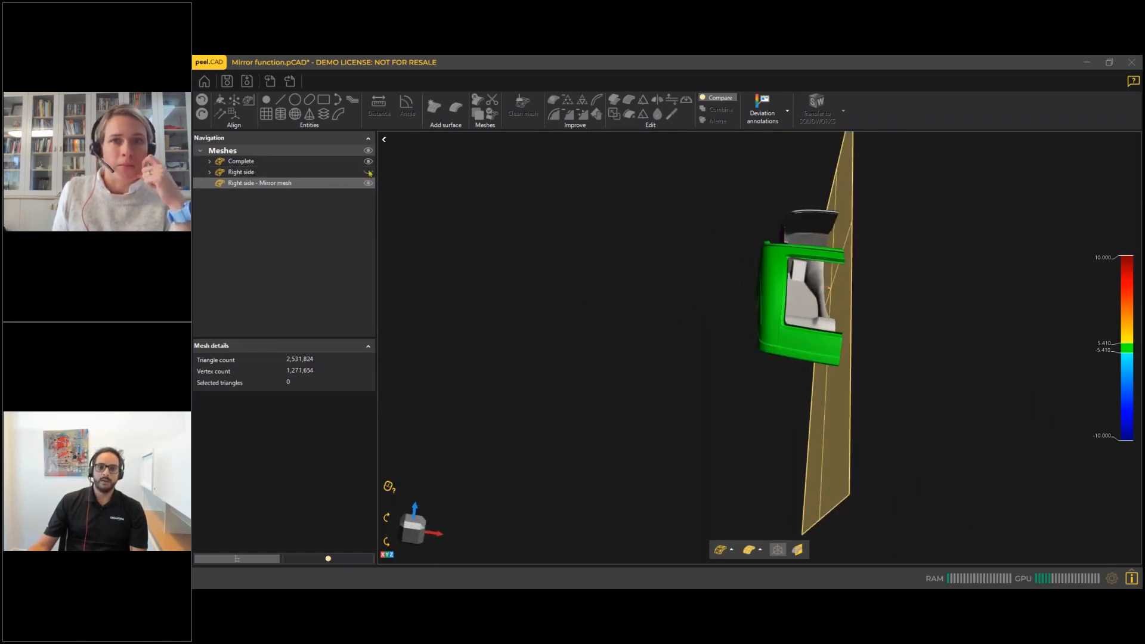
left_click(368, 182)
left_click(368, 161)
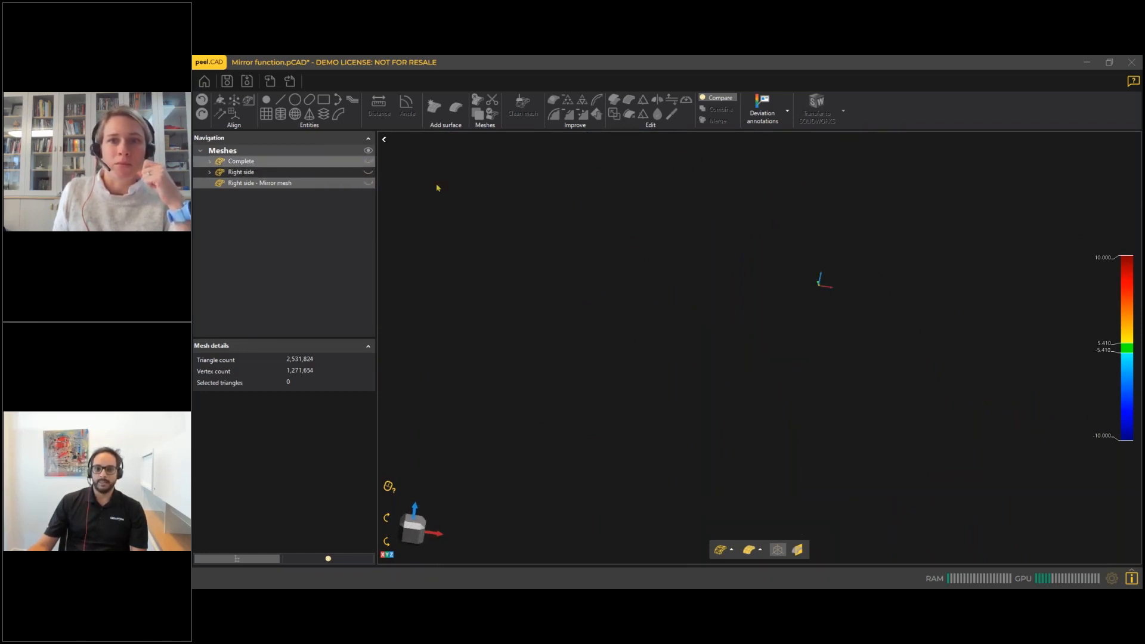
left_click(368, 162)
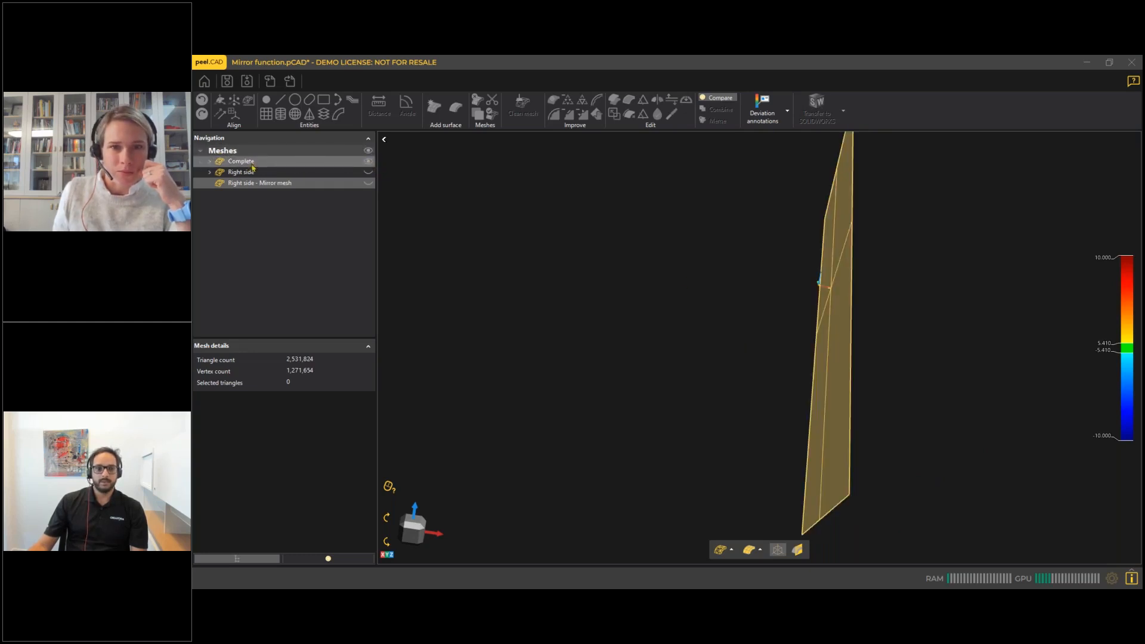
left_click(327, 558)
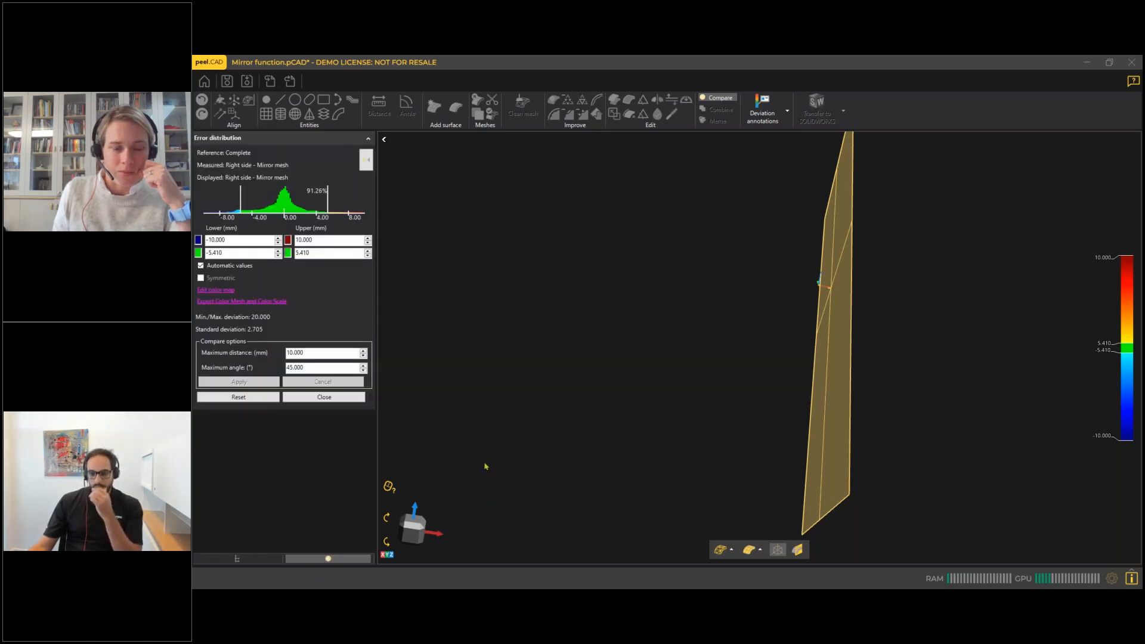
left_click(319, 397)
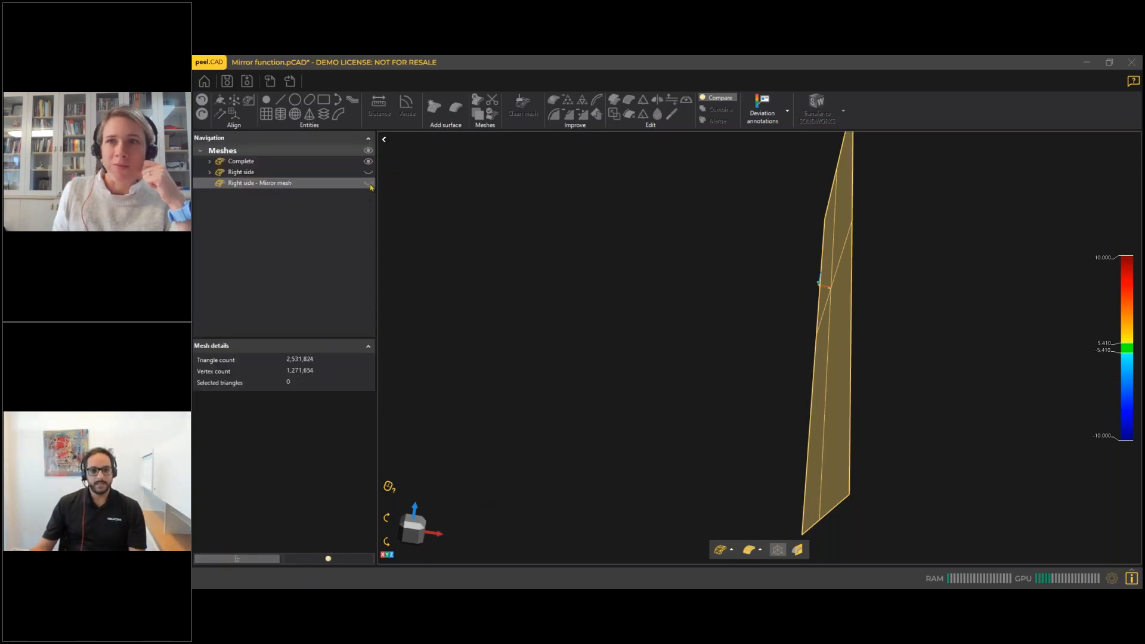
Set the colour map's green tolerance range to -2 to 2 mm with symmetric limits and without automatic values.
middle_click_drag(738, 346, 757, 327)
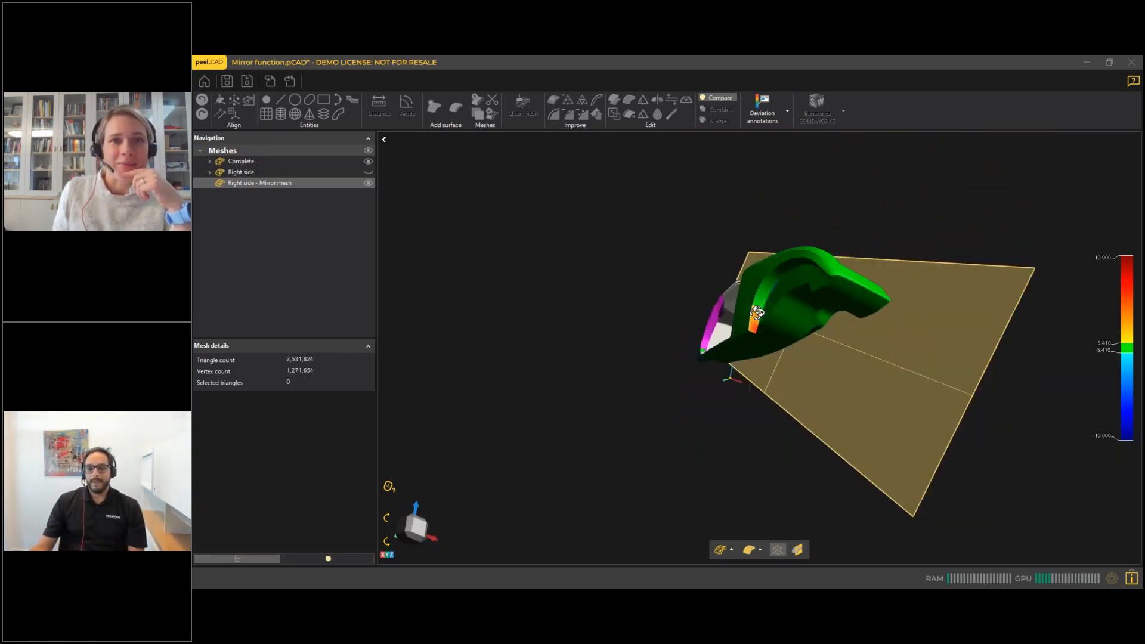
scroll(756, 330, "up", 3)
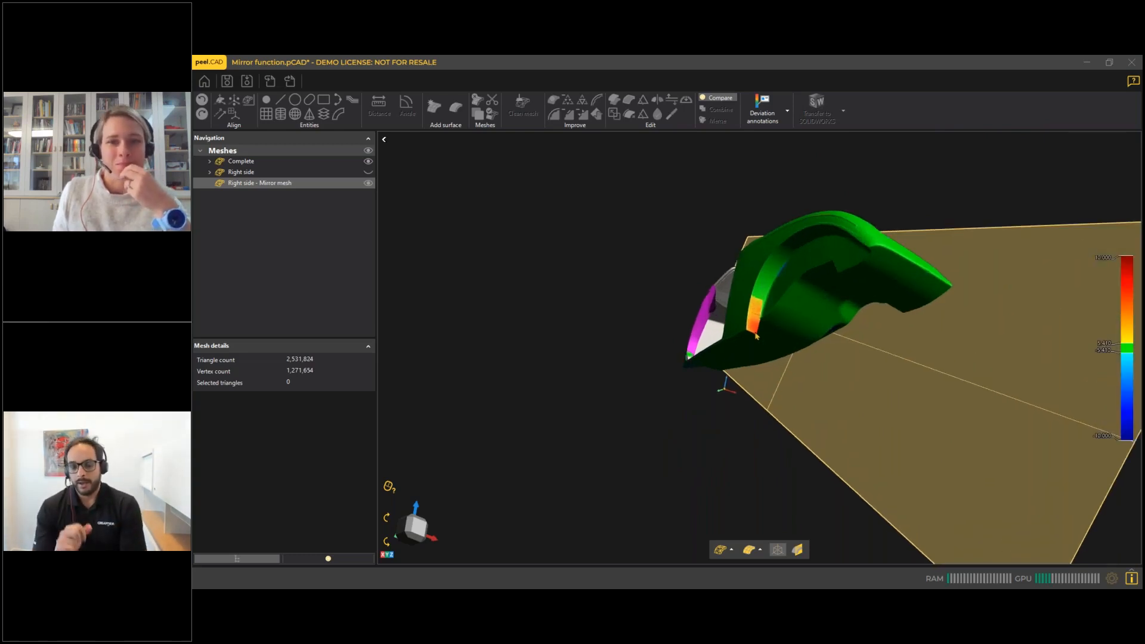
middle_click_drag(891, 298, 832, 265)
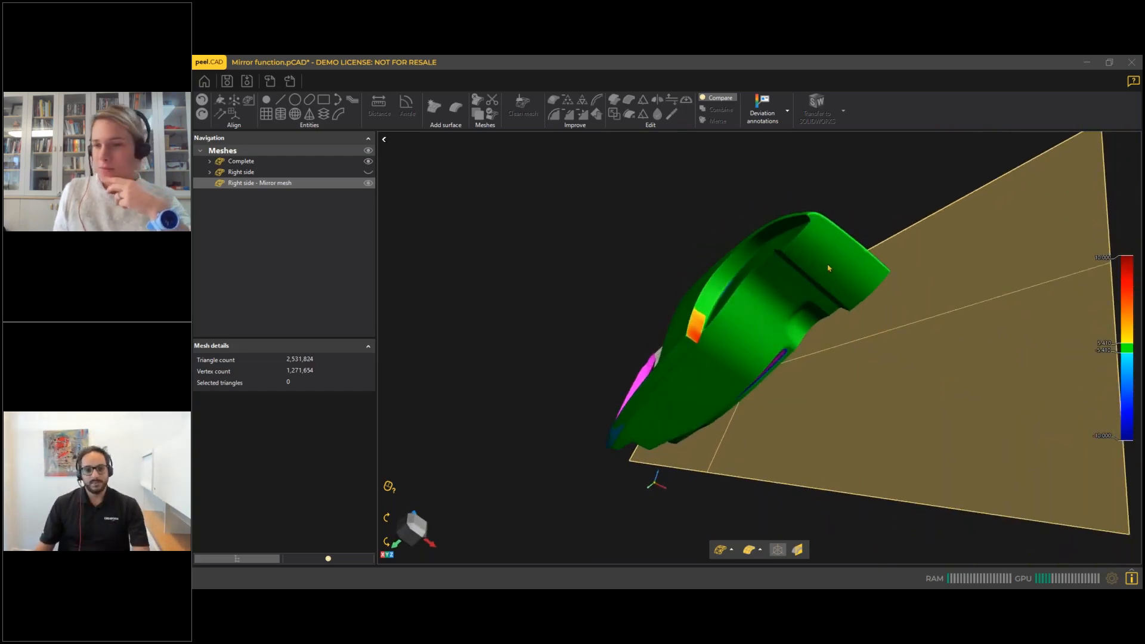
middle_click_drag(815, 275, 805, 323)
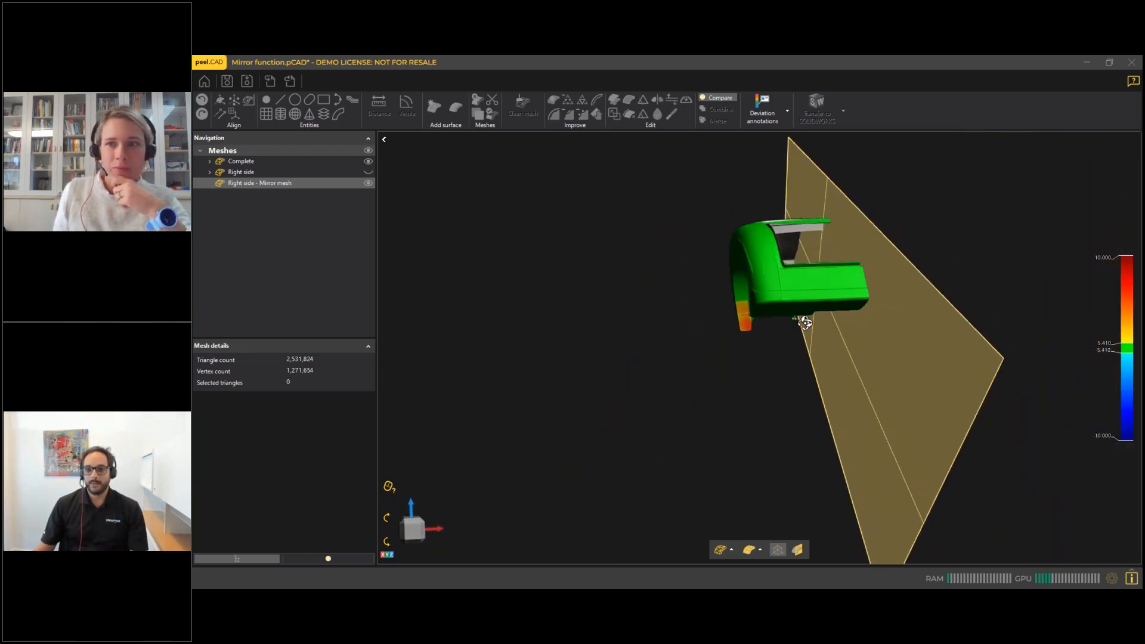
left_click(328, 558)
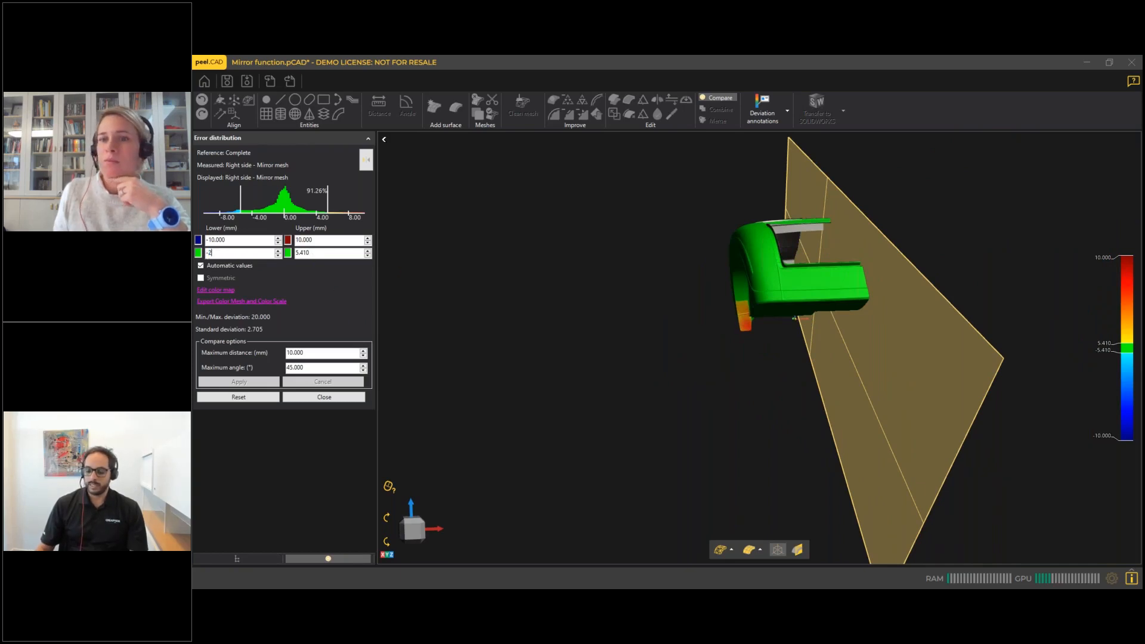
key("Return")
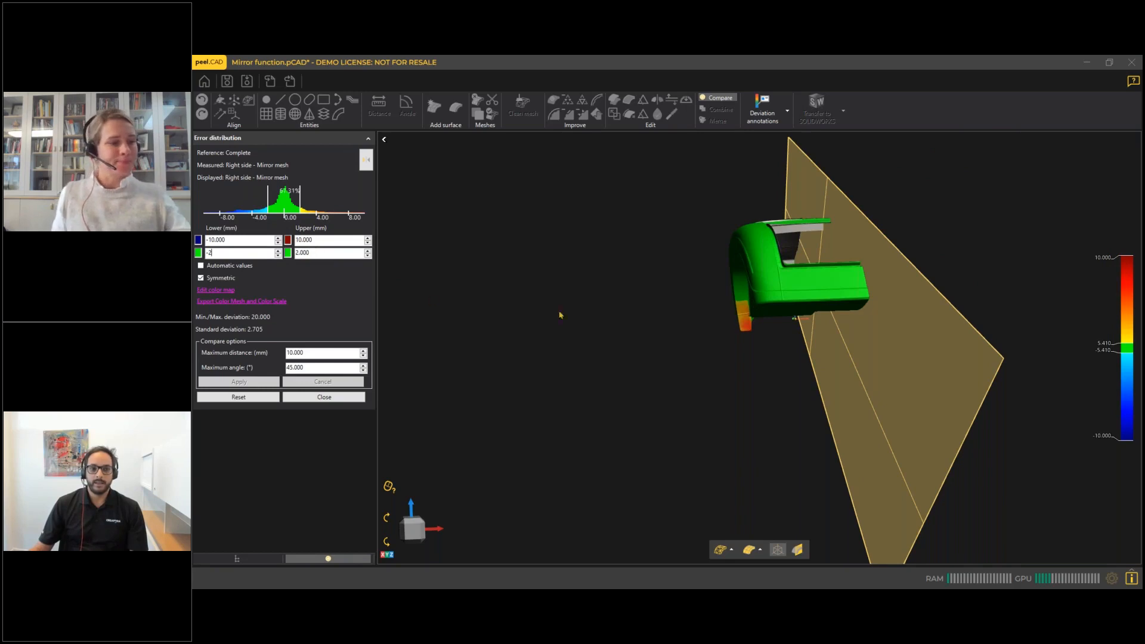
Add deviation annotations on the yellow inner wheel arch, at two points on the red arch edge, and on the blue outer end of the mesh.
middle_click_drag(785, 277, 535, 254)
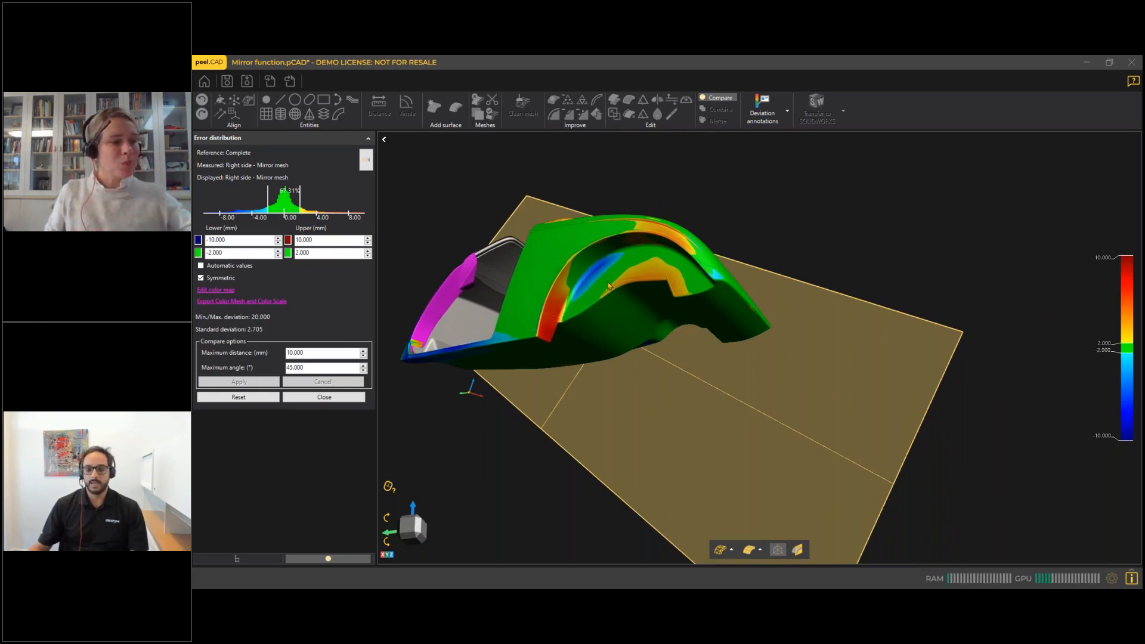
scroll(659, 284, "up", 3)
left_click(762, 111)
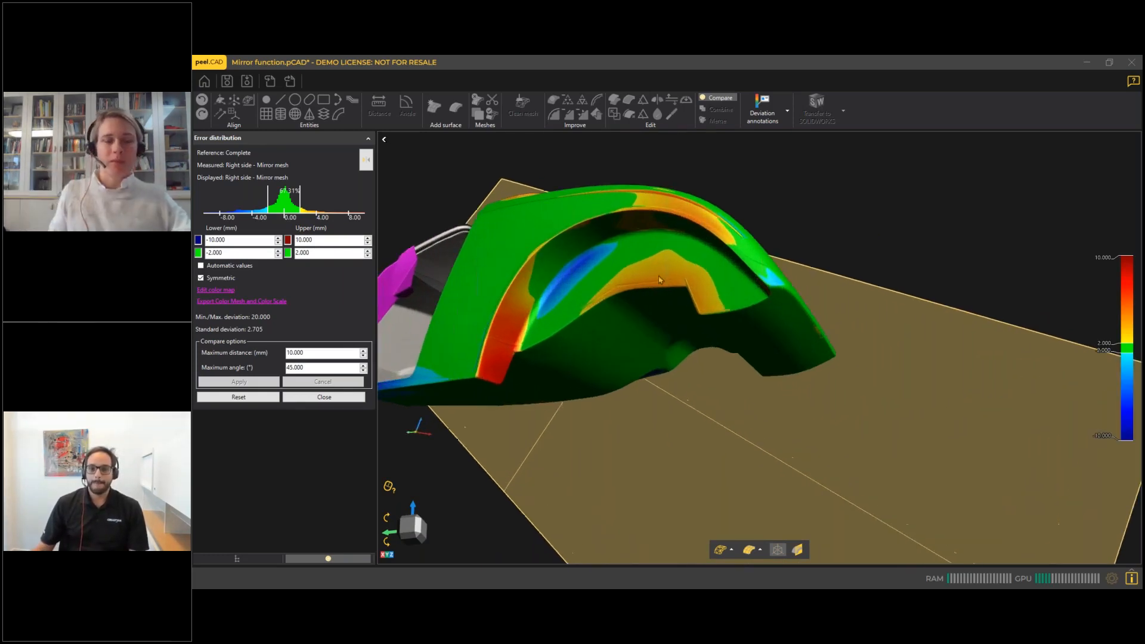
left_click(667, 268)
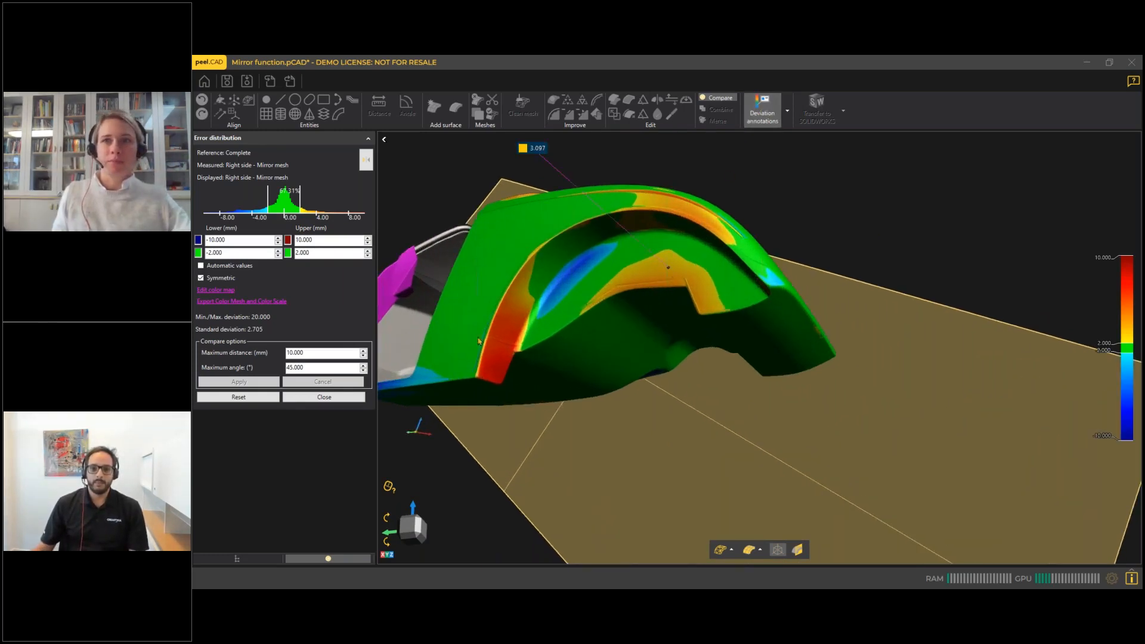
left_click(499, 352)
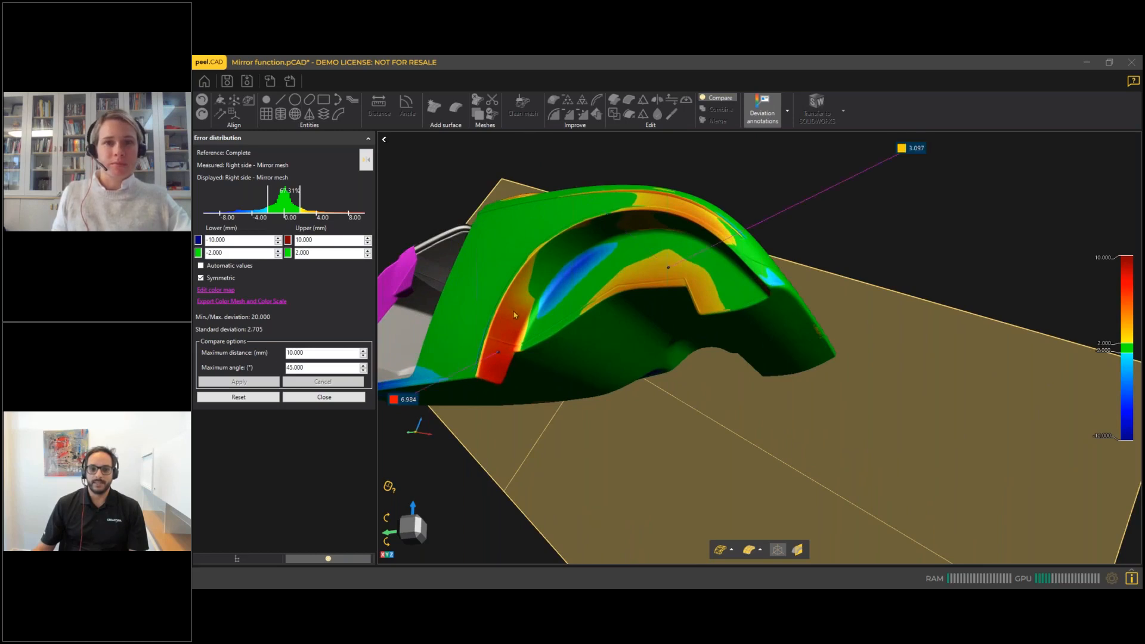
left_click(514, 310)
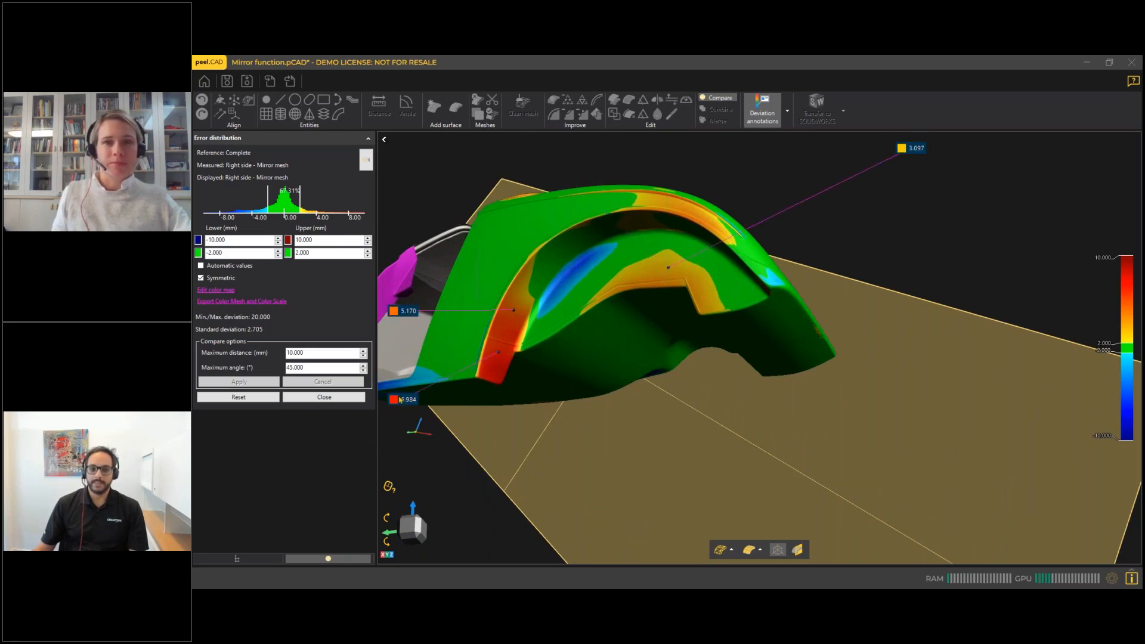
right_click_drag(552, 374, 631, 366)
middle_click_drag(630, 366, 762, 338)
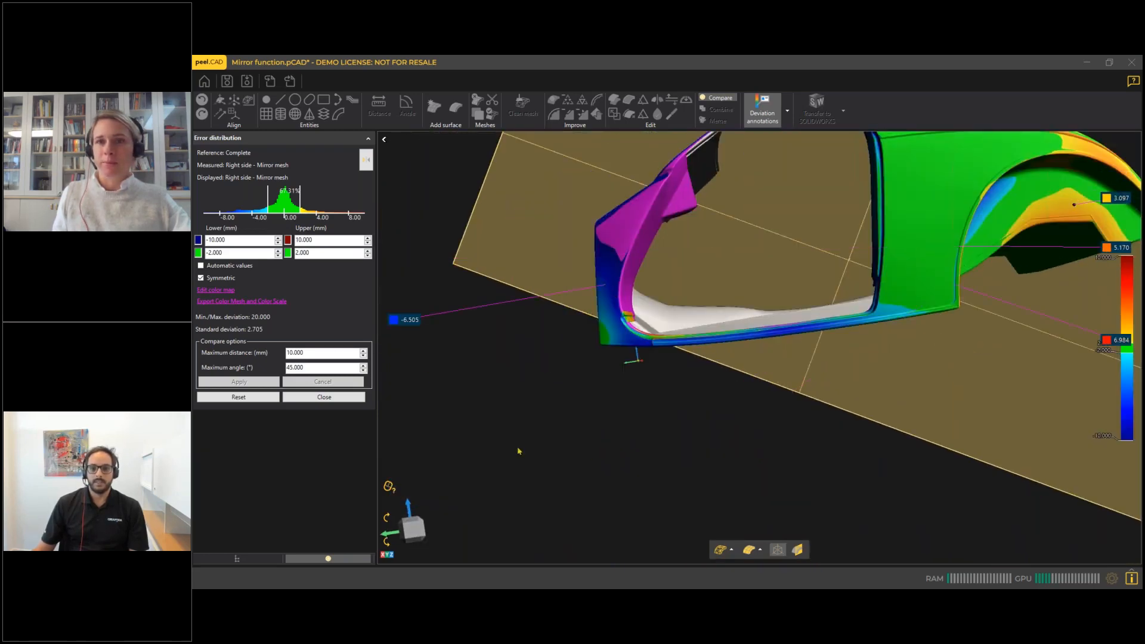
Raise the comparison's maximum distance to 20 mm, set the outer colour limits to -20 and 20 mm, and apply.
left_click_drag(319, 353, 274, 356)
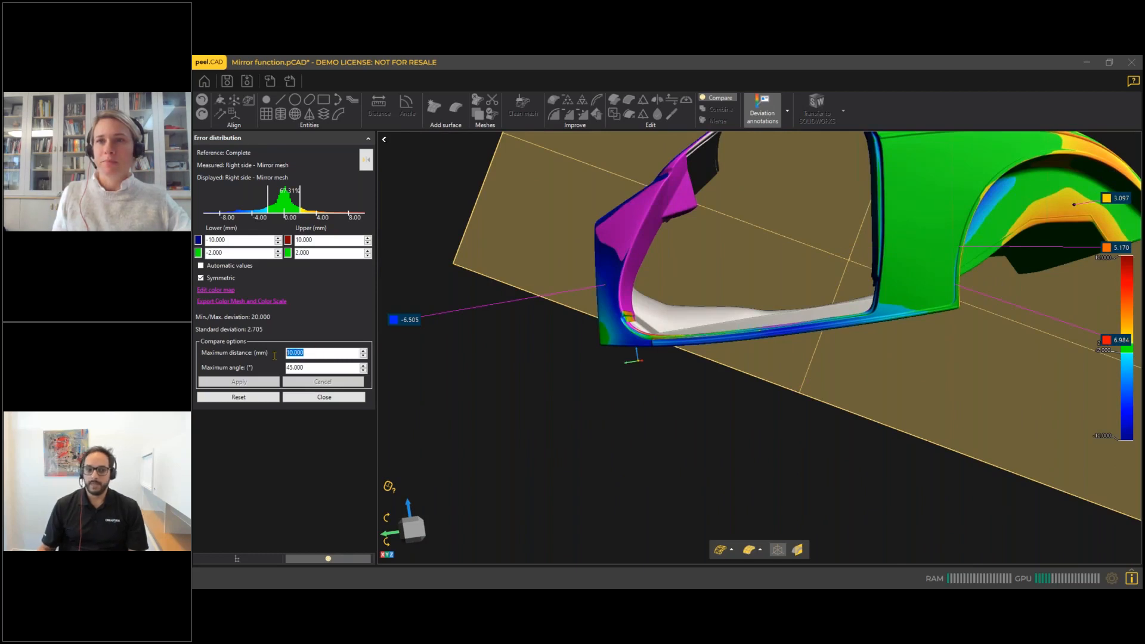
type("2")
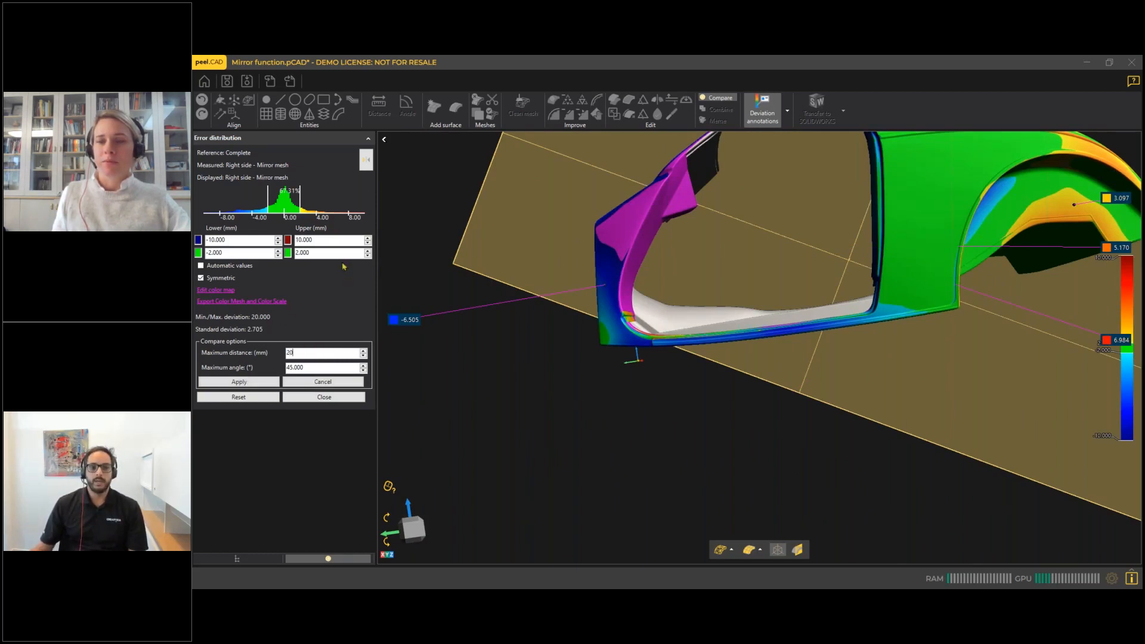
left_click_drag(331, 239, 273, 239)
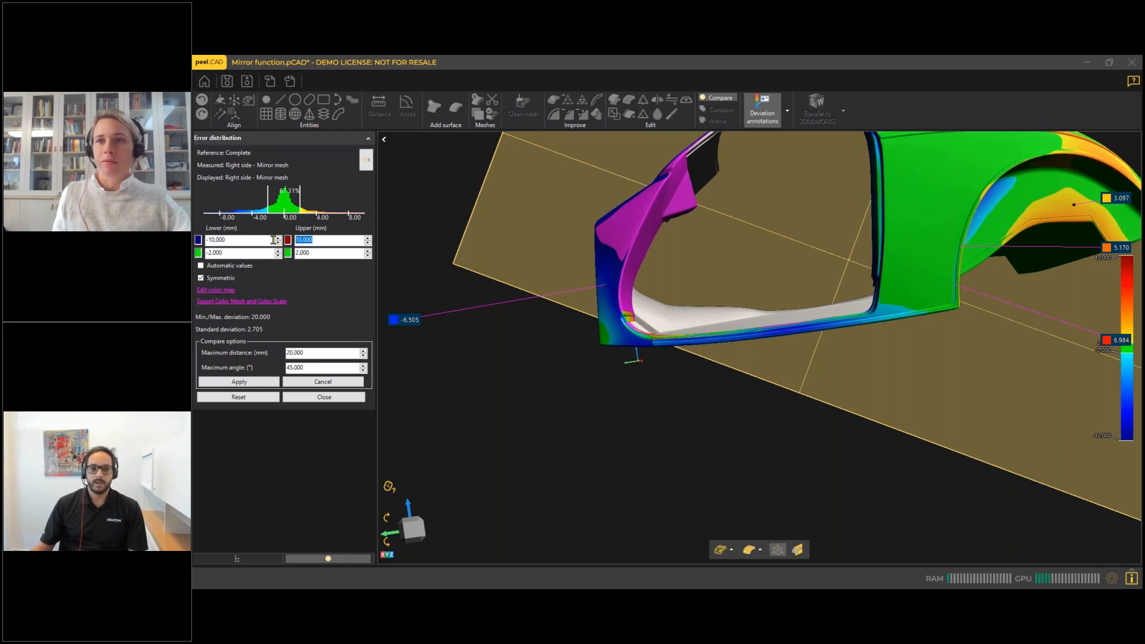
type("20")
key("Return")
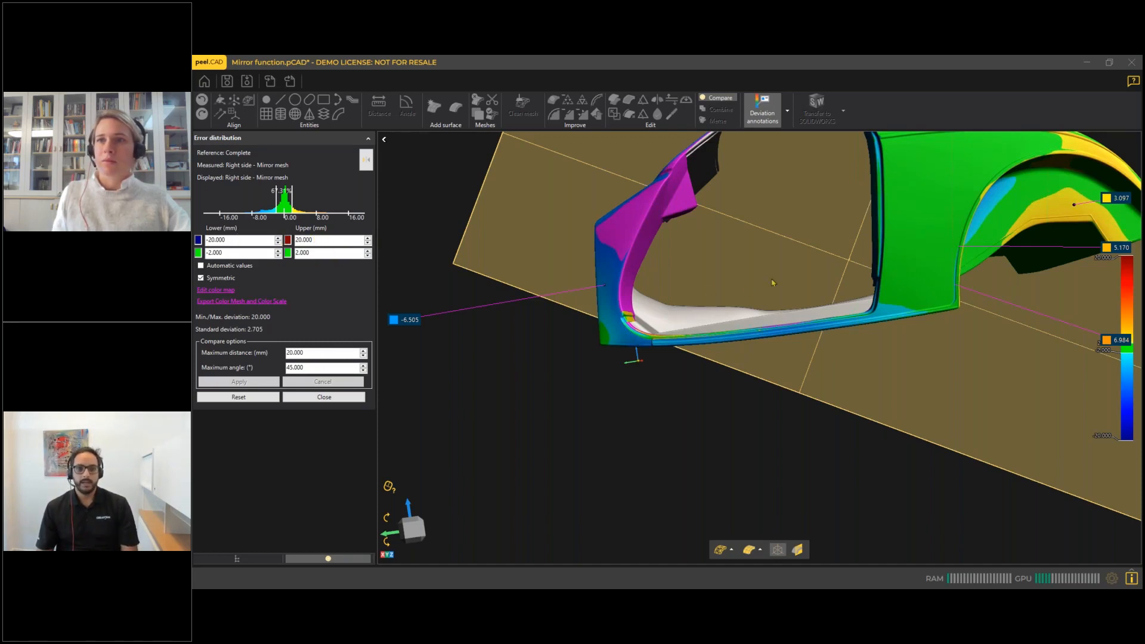
Hide the Complete mesh while keeping the colour-mapped mirrored mesh displayed in the comparison.
mouse_move(908, 266)
left_mouse_down()
mouse_move(826, 280)
mouse_move(793, 268)
mouse_move(513, 498)
left_mouse_up()
left_click(257, 558)
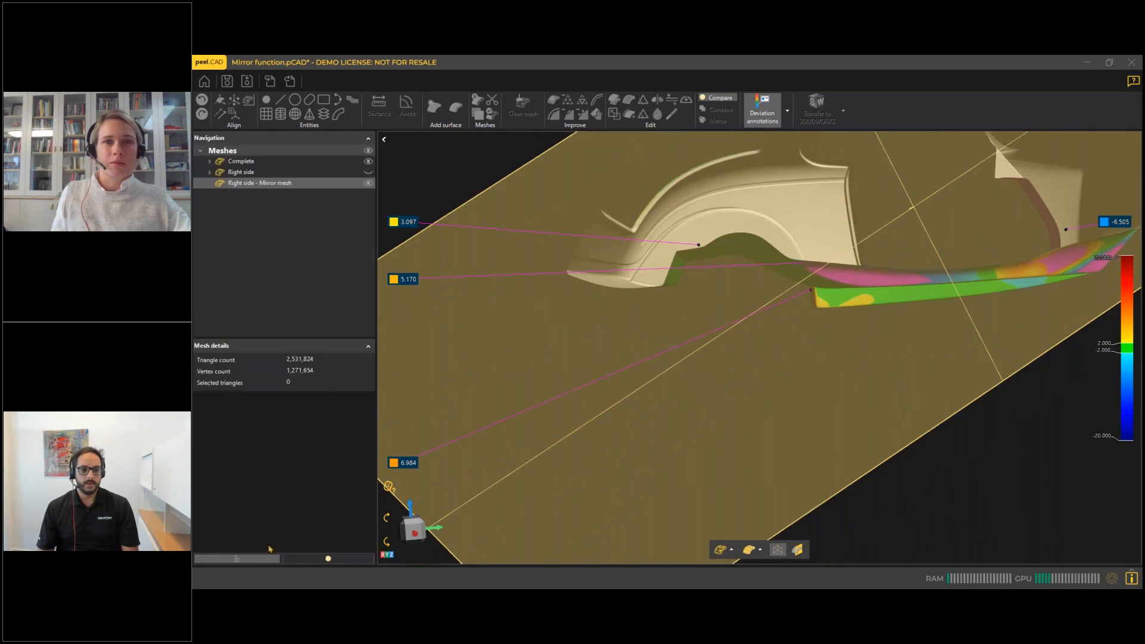
left_click(369, 163)
Add deviation annotations on the blue and orange zones of the sill's underside and on the yellow outer rim of the wheel arch.
mouse_move(894, 304)
left_mouse_down()
mouse_move(930, 286)
mouse_move(767, 261)
mouse_move(947, 311)
left_mouse_up()
left_click(928, 306)
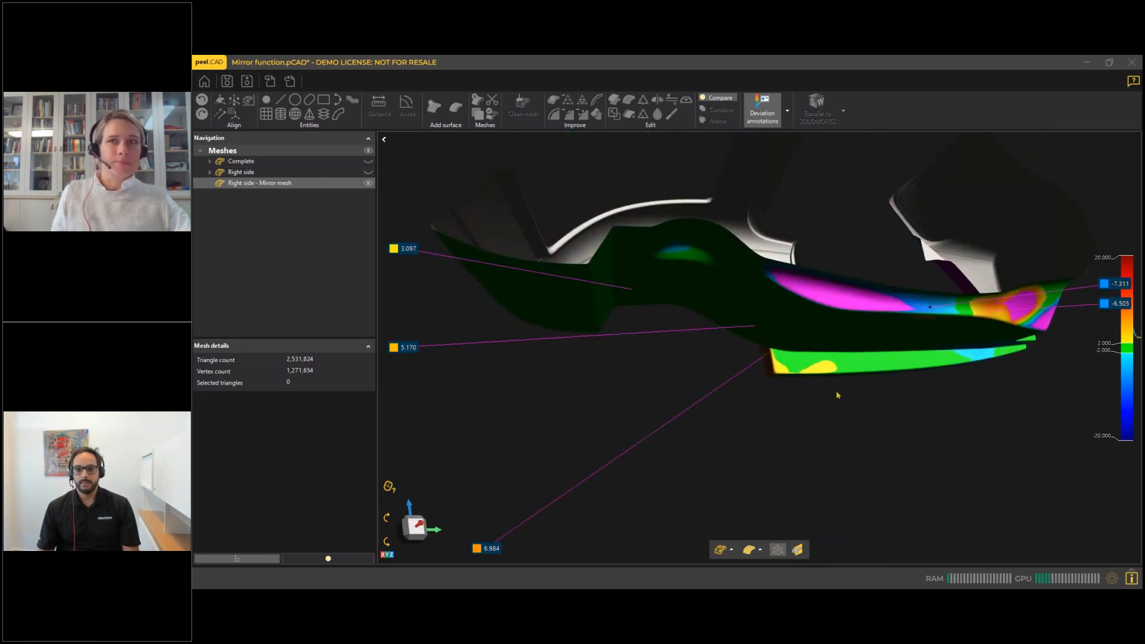
mouse_move(852, 294)
middle_mouse_down()
mouse_move(877, 289)
mouse_move(718, 308)
middle_mouse_up()
left_click(783, 341)
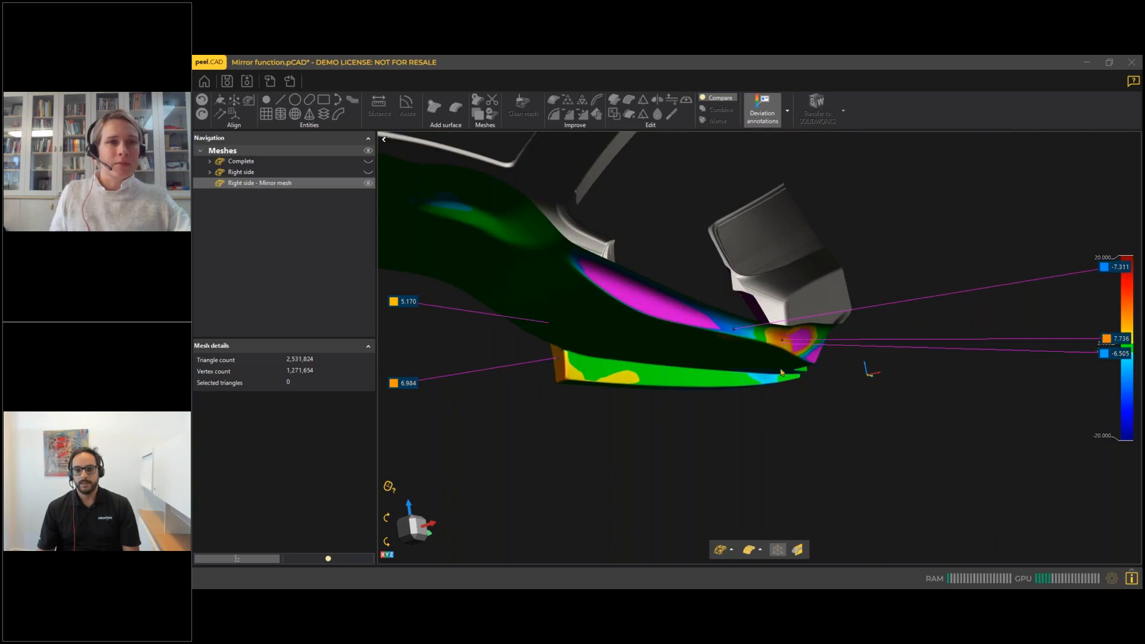
mouse_move(646, 260)
middle_mouse_down()
mouse_move(695, 243)
mouse_move(703, 274)
mouse_move(693, 245)
middle_mouse_up()
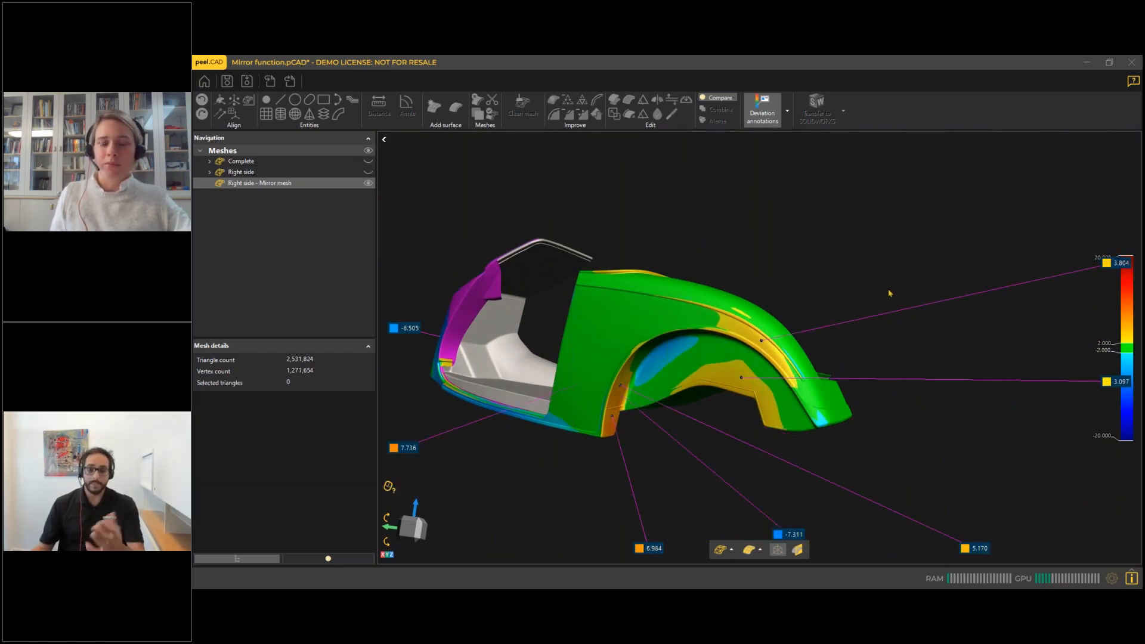
Close the mesh comparison, then hide the mirrored mesh and show the Complete mesh instead.
left_click(344, 559)
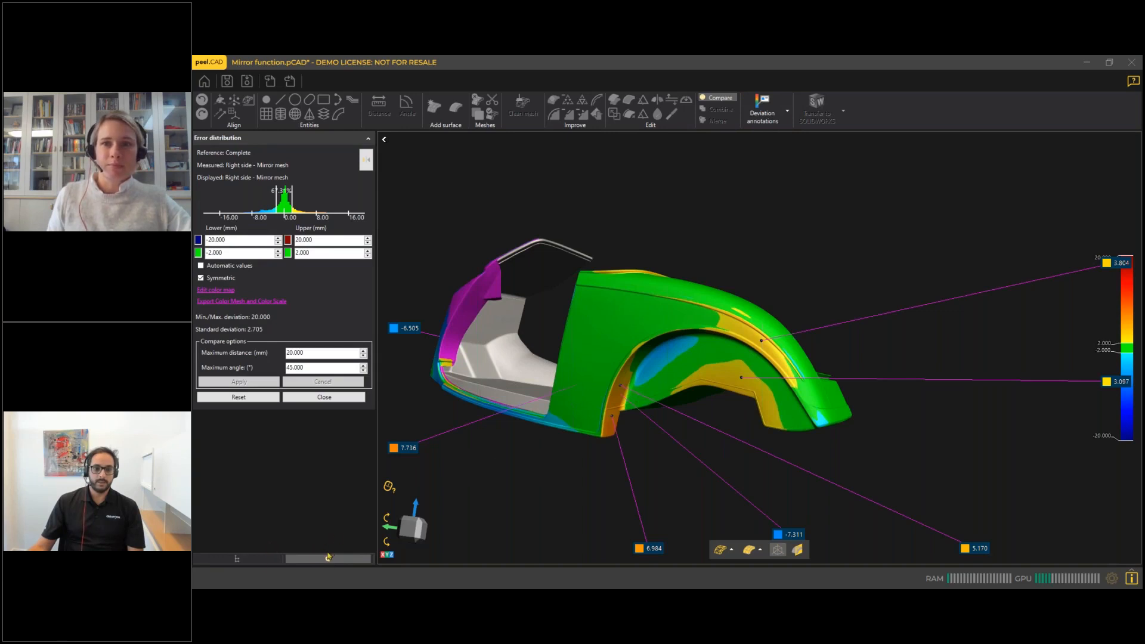
left_click(323, 396)
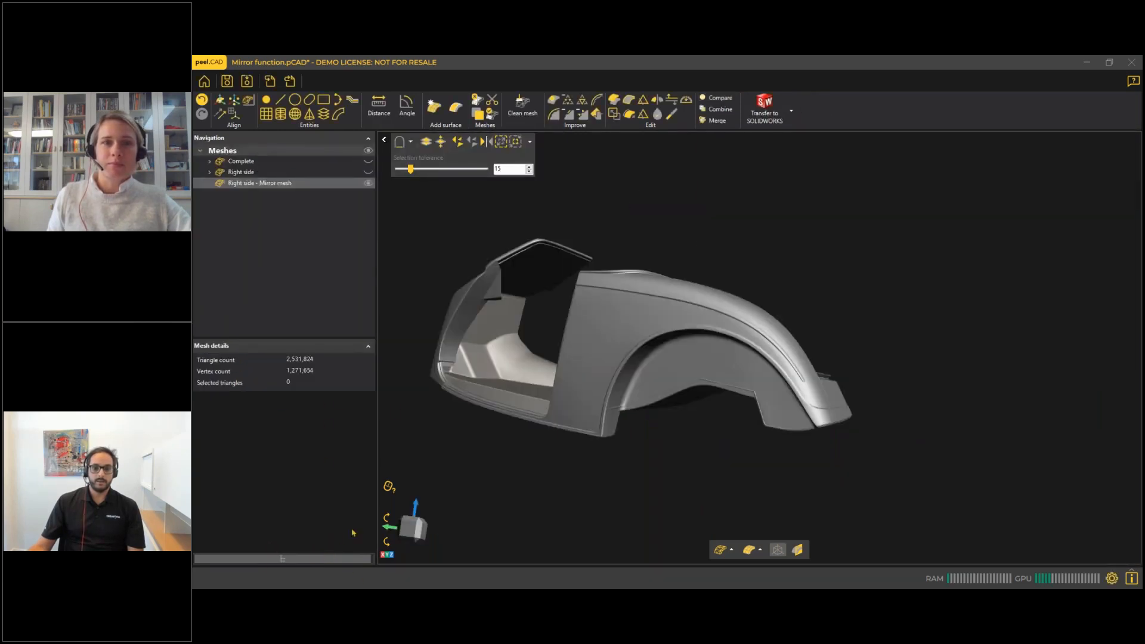
left_click(368, 183)
left_click(368, 161)
scroll(805, 392, "down", 3)
left_click_drag(805, 392, 729, 390)
left_click_drag(841, 361, 711, 385)
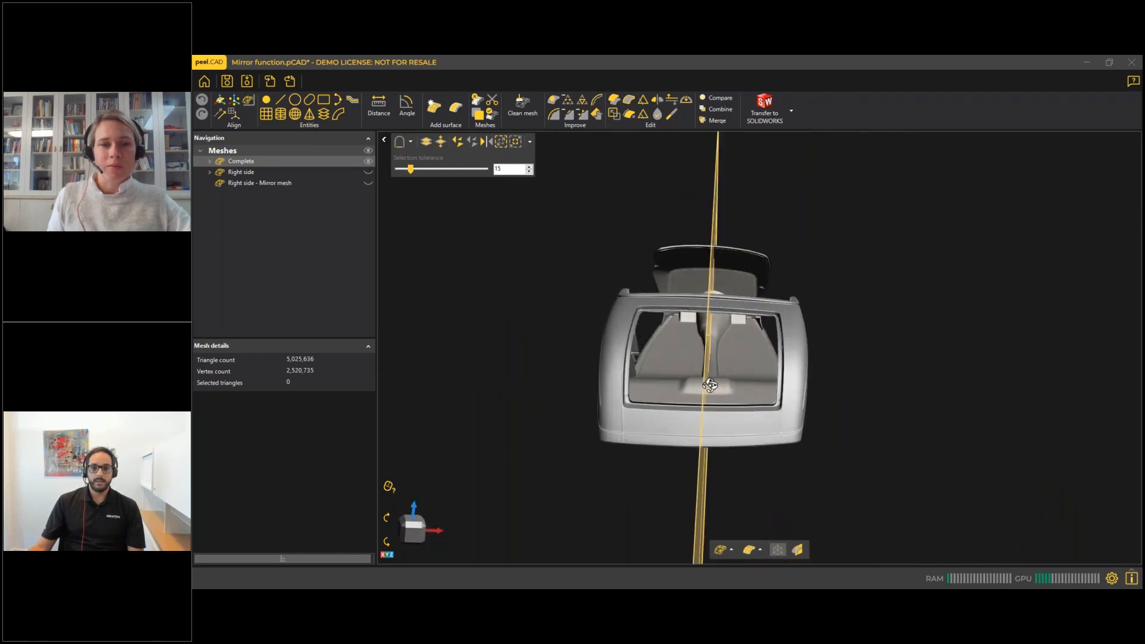
Define a mesh symmetry plane on the Complete mesh by drawing a line lengthwise through the middle of the body.
left_click(266, 115)
left_click(284, 180)
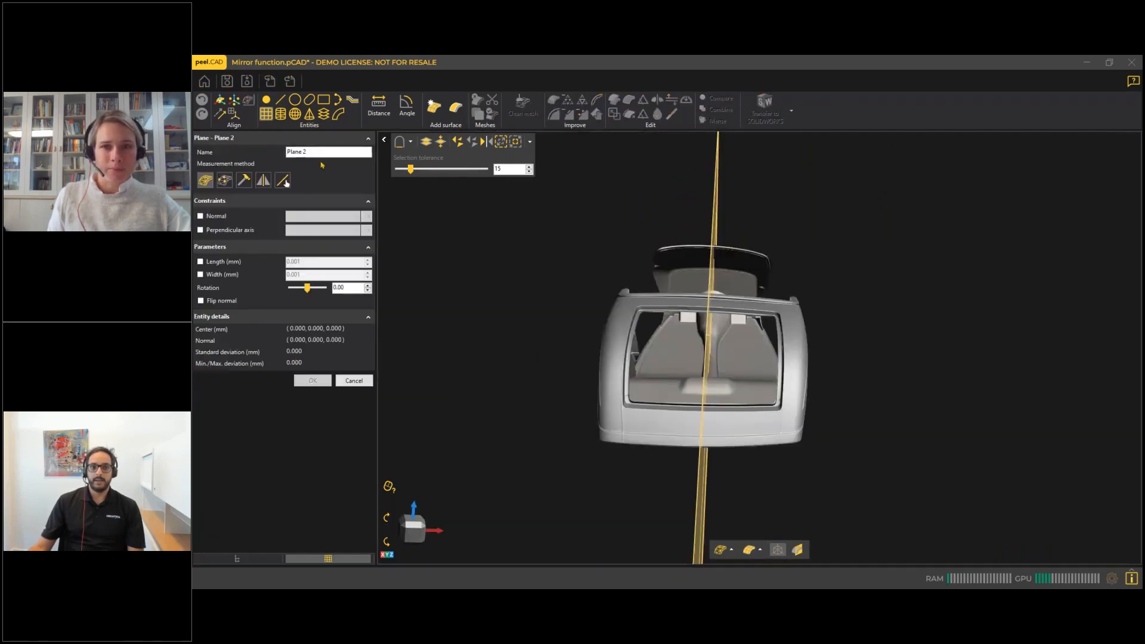
left_click(264, 180)
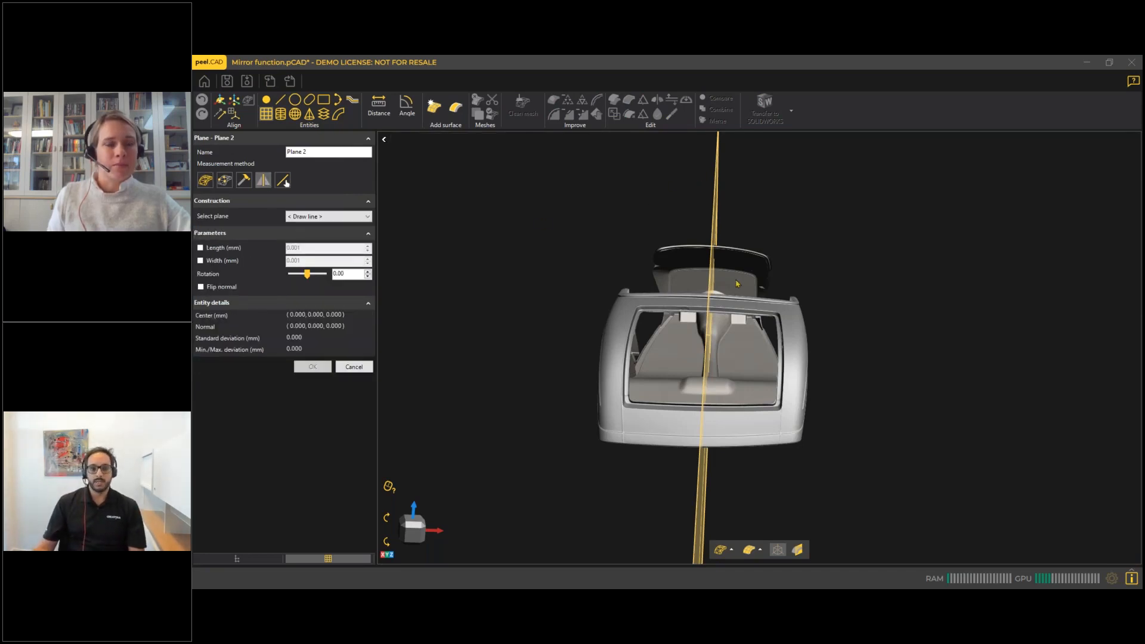
scroll(737, 283, "down", 3)
left_click_drag(738, 285, 752, 332)
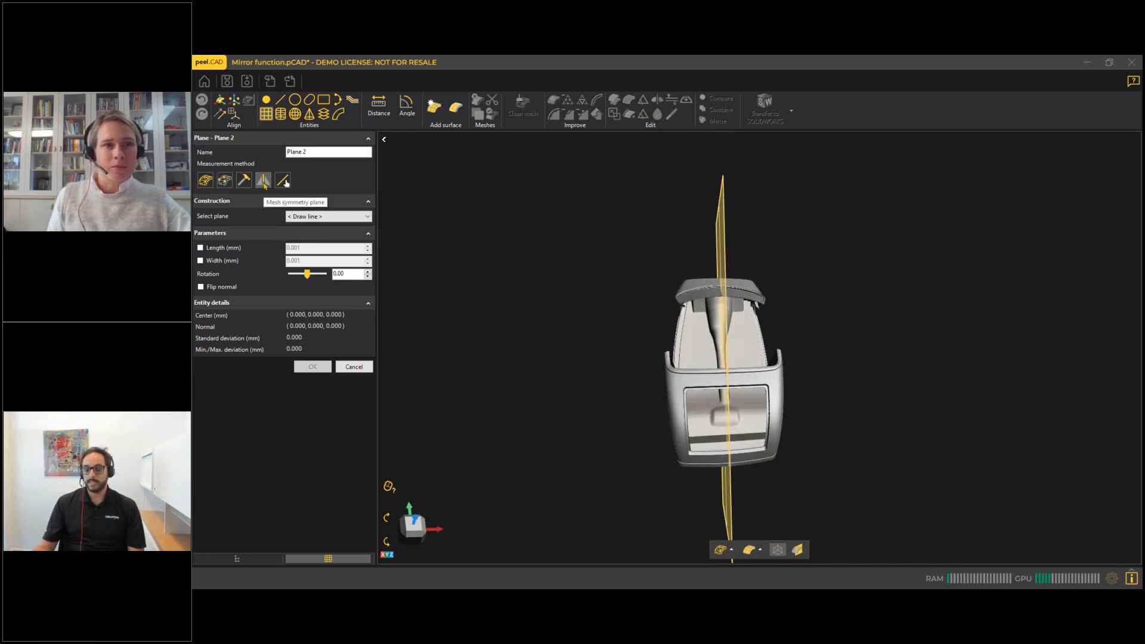
left_click(321, 219)
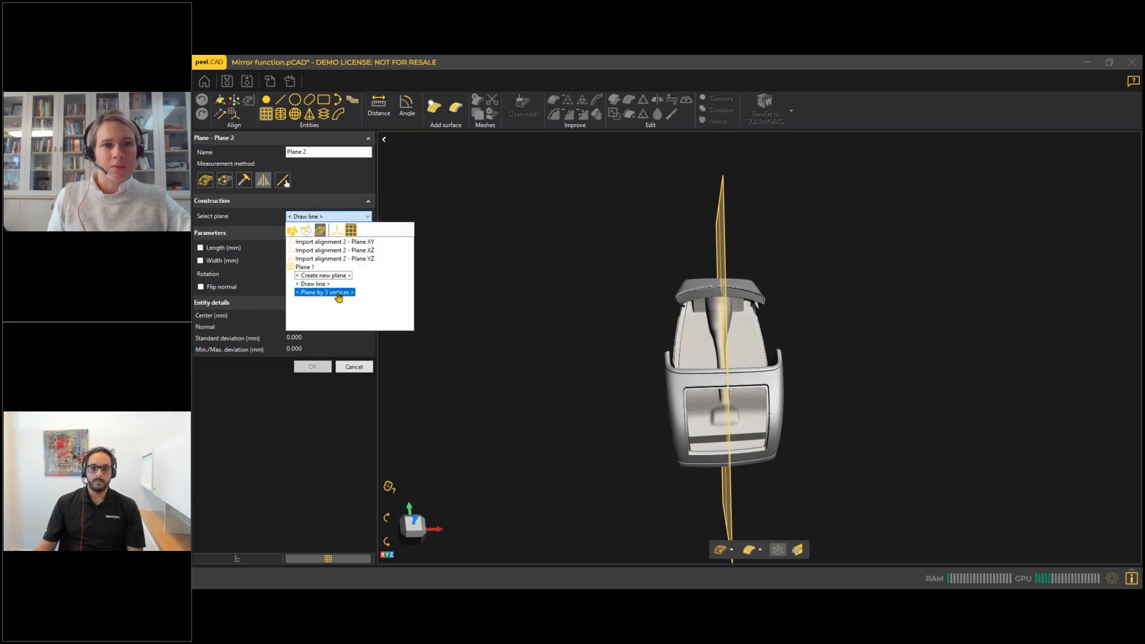
left_click_drag(551, 350, 573, 326)
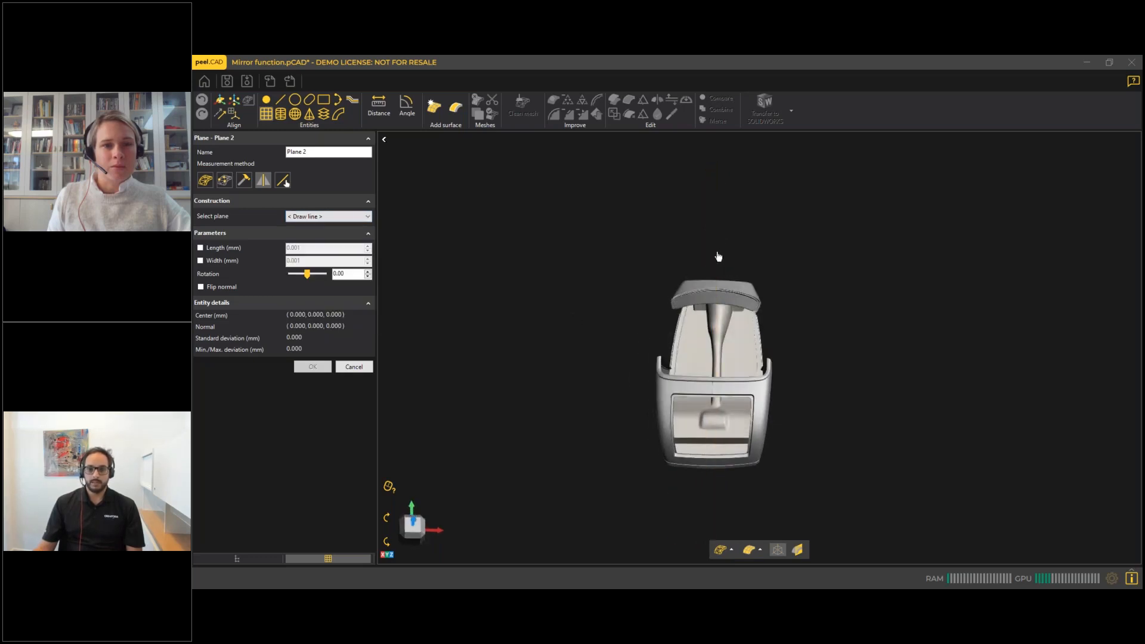
left_click_drag(717, 250, 715, 505)
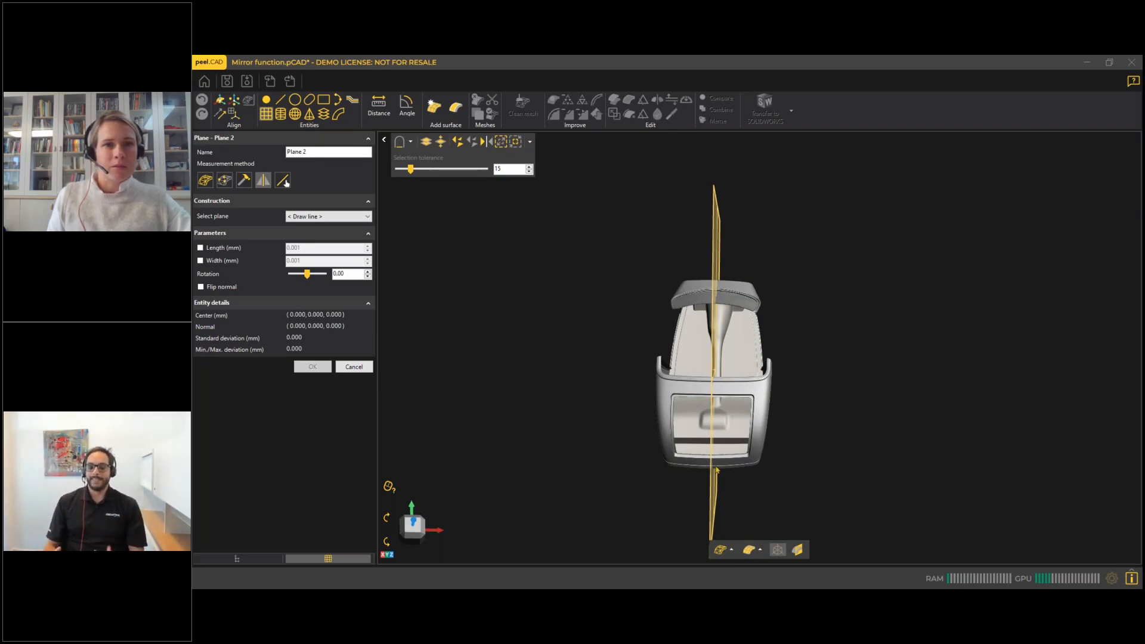
Examine from several viewing directions how the symmetry plane runs through the car body.
scroll(671, 306, "down", 1)
middle_click_drag(671, 306, 664, 227)
left_click_drag(674, 281, 678, 277)
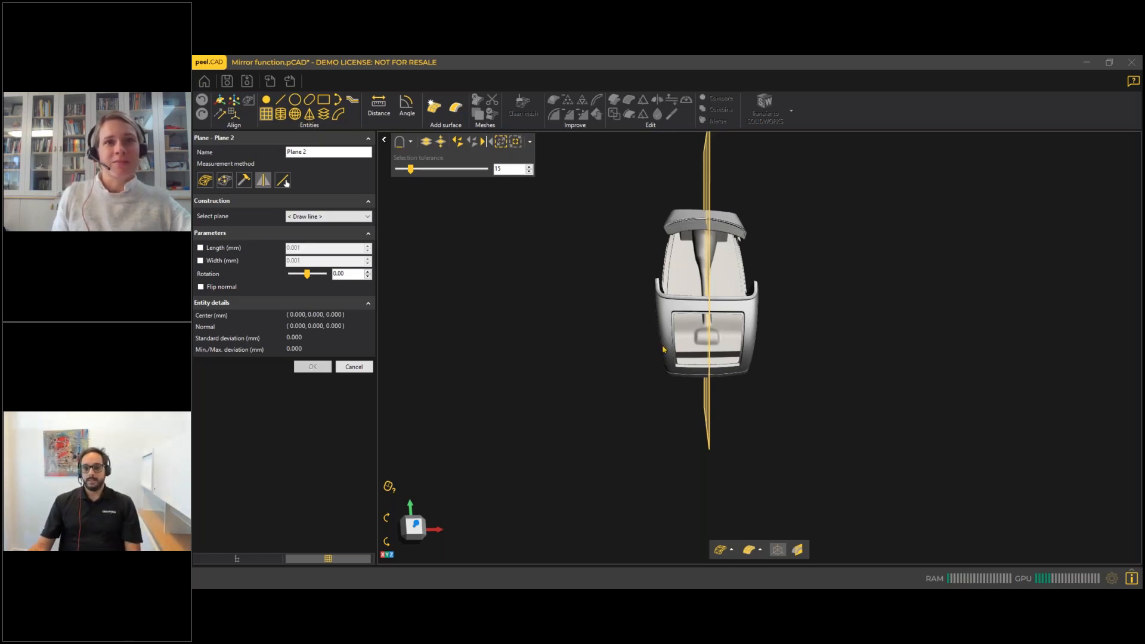
middle_click_drag(666, 335, 667, 383)
middle_click_drag(759, 366, 759, 274)
scroll(704, 403, "up", 2)
middle_click_drag(703, 402, 706, 289)
scroll(716, 269, "up", 5)
middle_click_drag(723, 245, 695, 383)
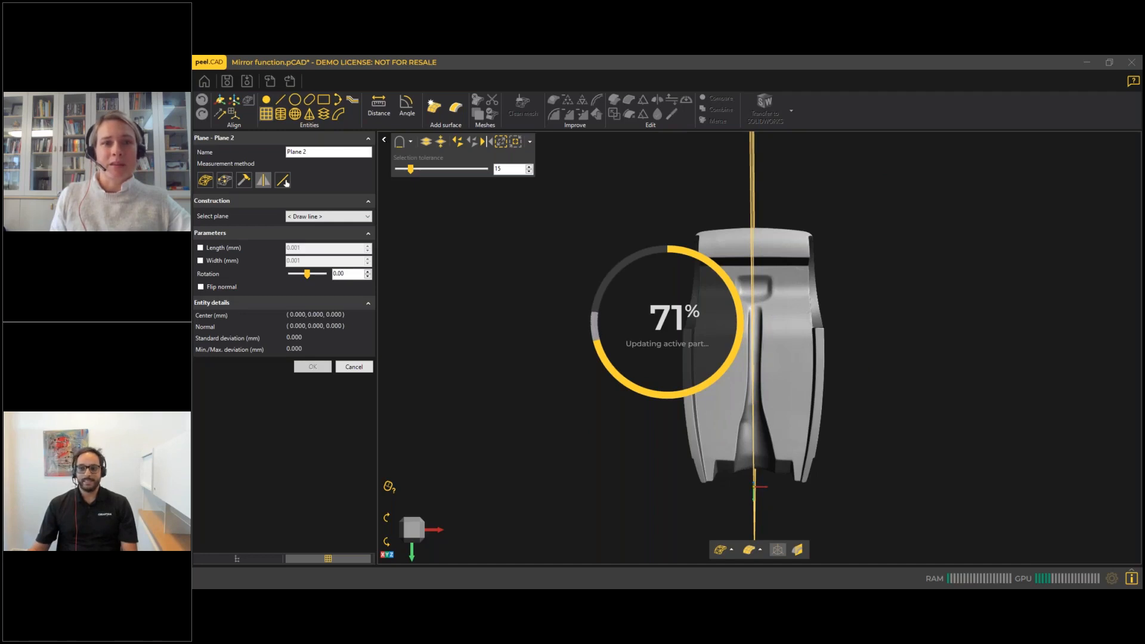
Switch past the peel.OS and Mirror function windows to the Defeature project and look over its Webinar part mesh.
key("alt+Tab")
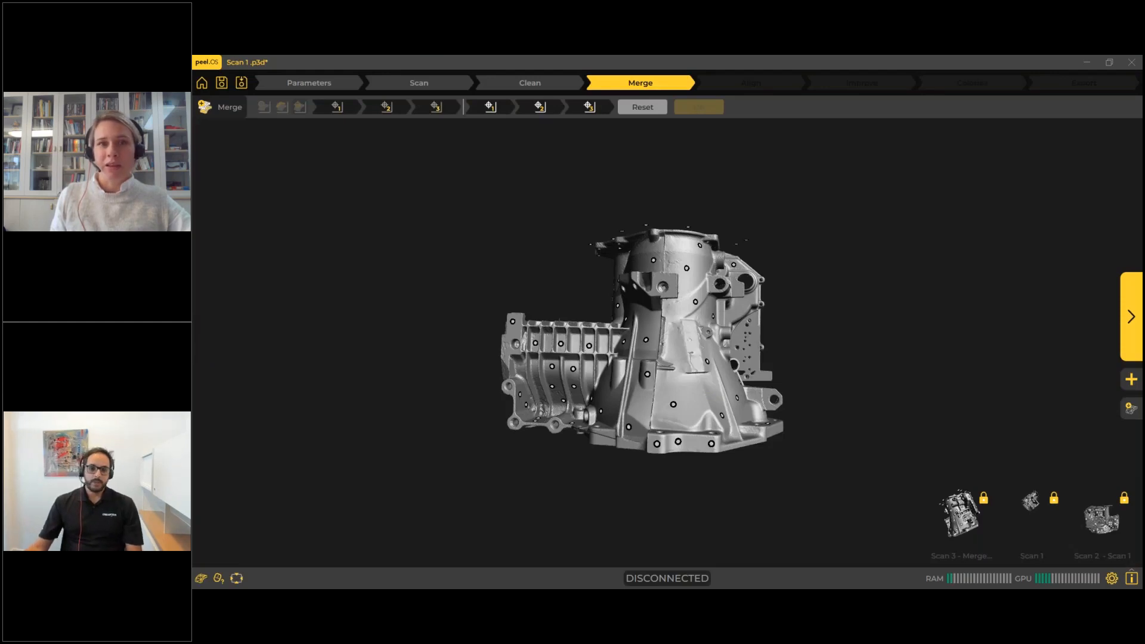
left_click(1086, 65)
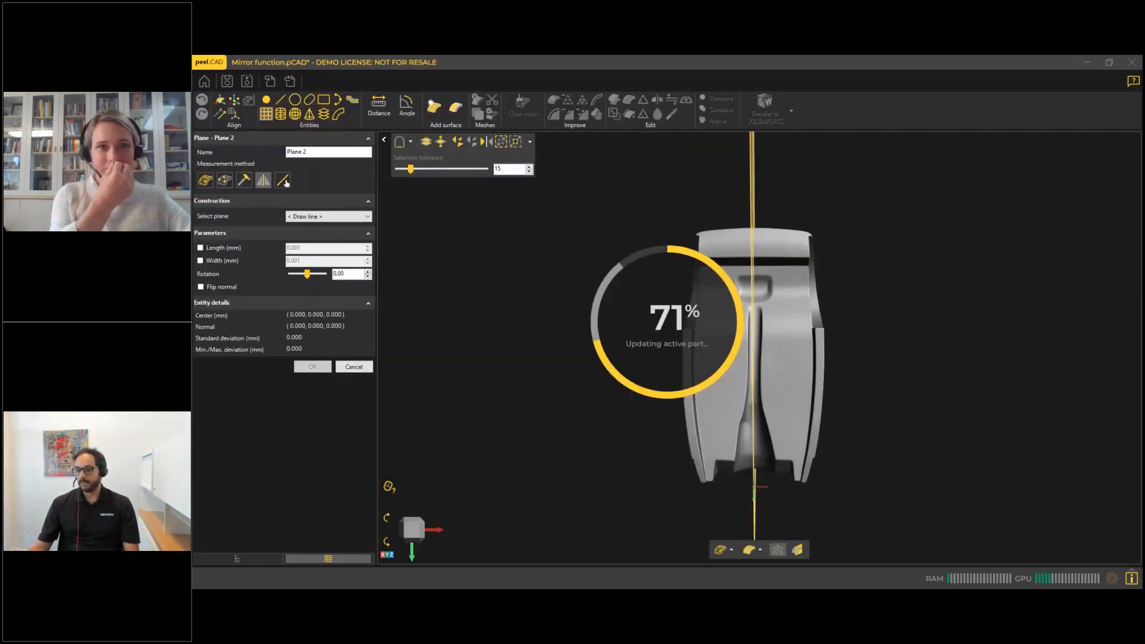
left_click(1087, 65)
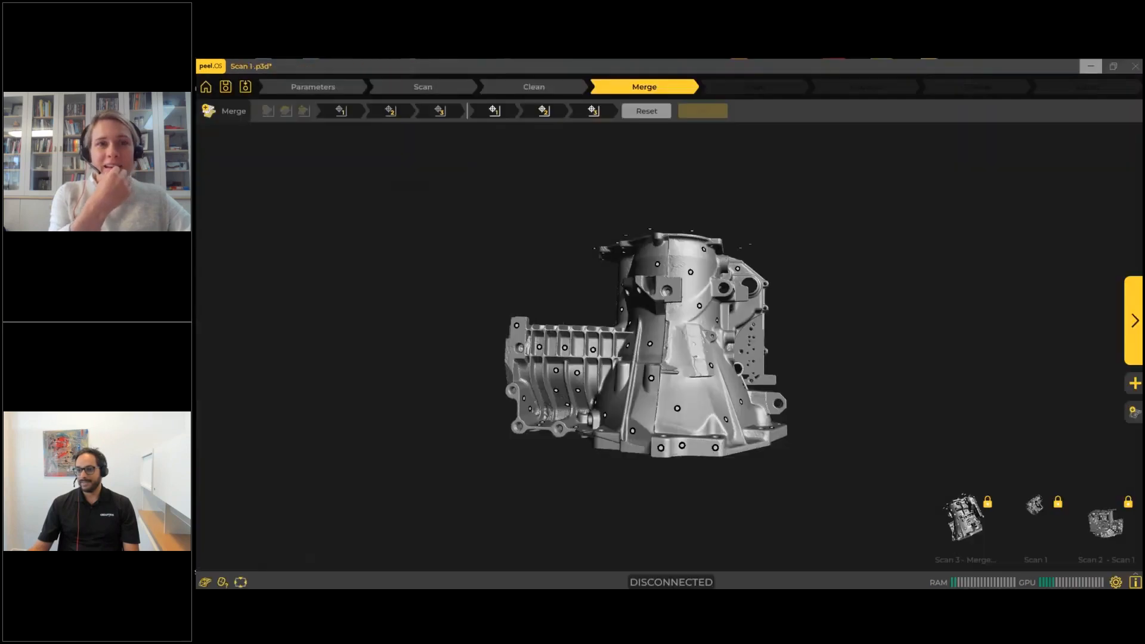
left_click(1089, 65)
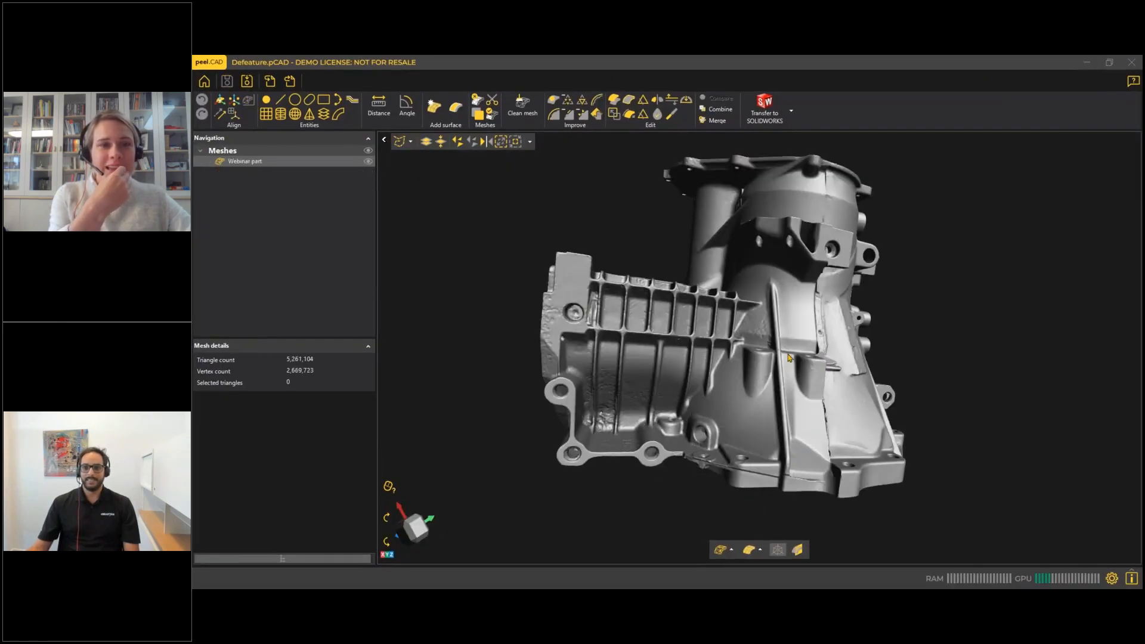
scroll(771, 361, "down", 3)
middle_click_drag(771, 361, 707, 371)
left_click_drag(707, 371, 696, 364)
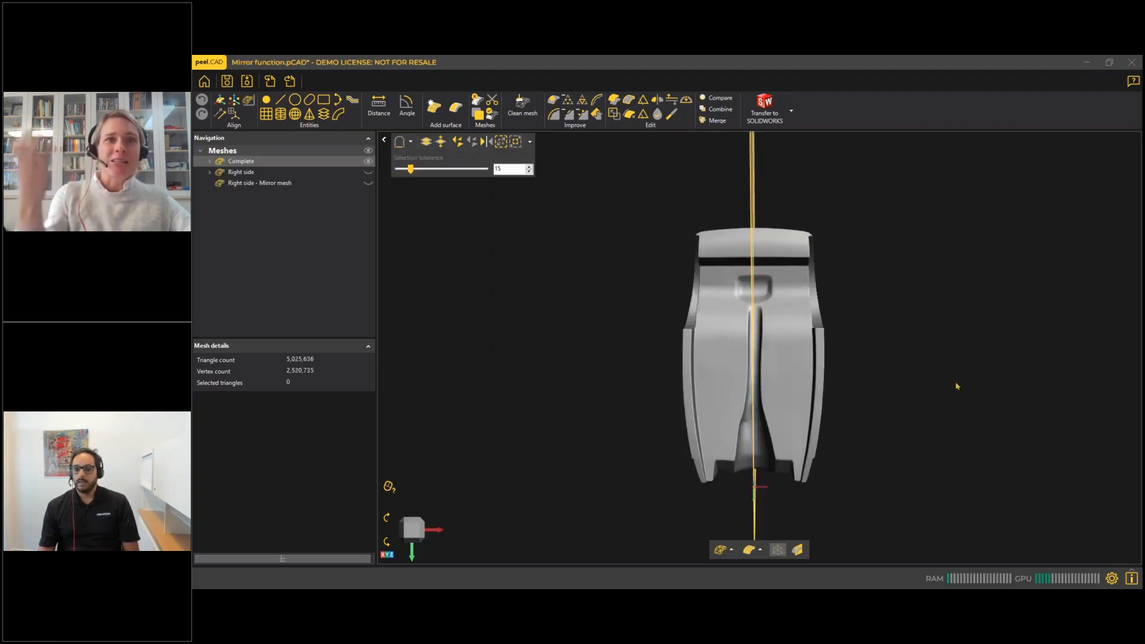
Leave the Mirror function project for the Defeature project and examine the housing mesh from several sides.
right_click_drag(951, 380, 851, 360)
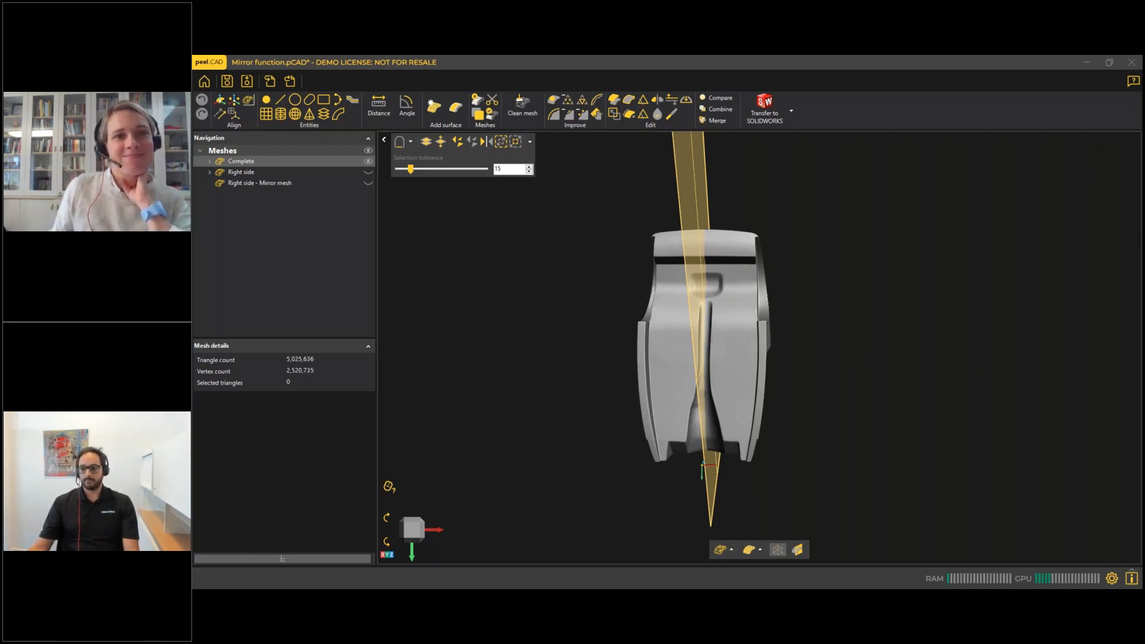
left_click(1088, 68)
left_click_drag(811, 420, 766, 399)
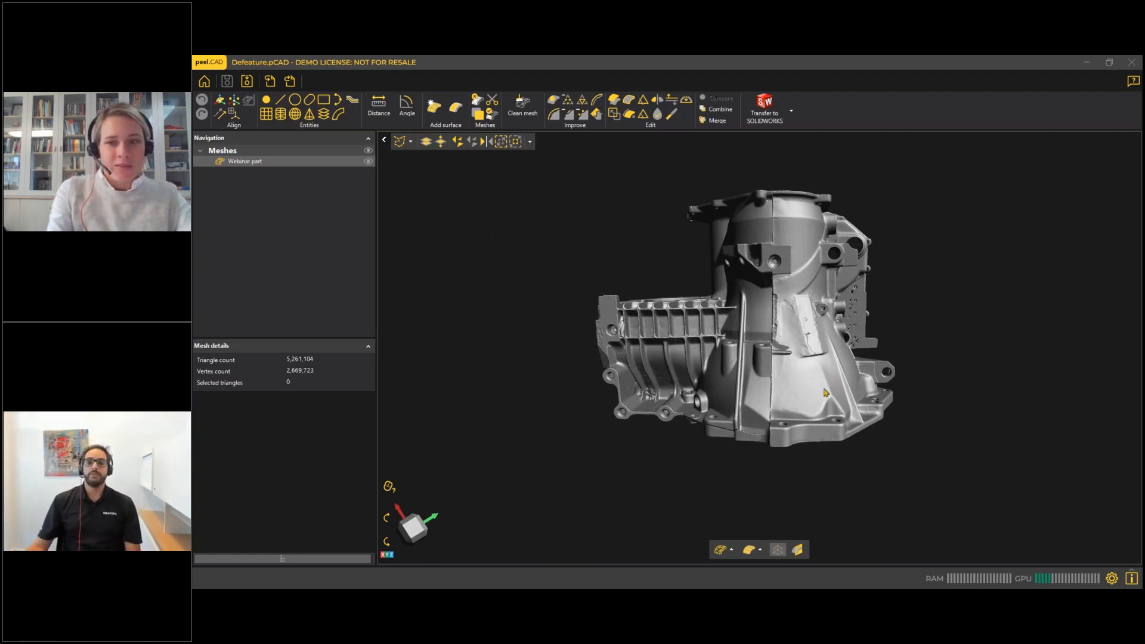
left_click_drag(788, 374, 773, 386)
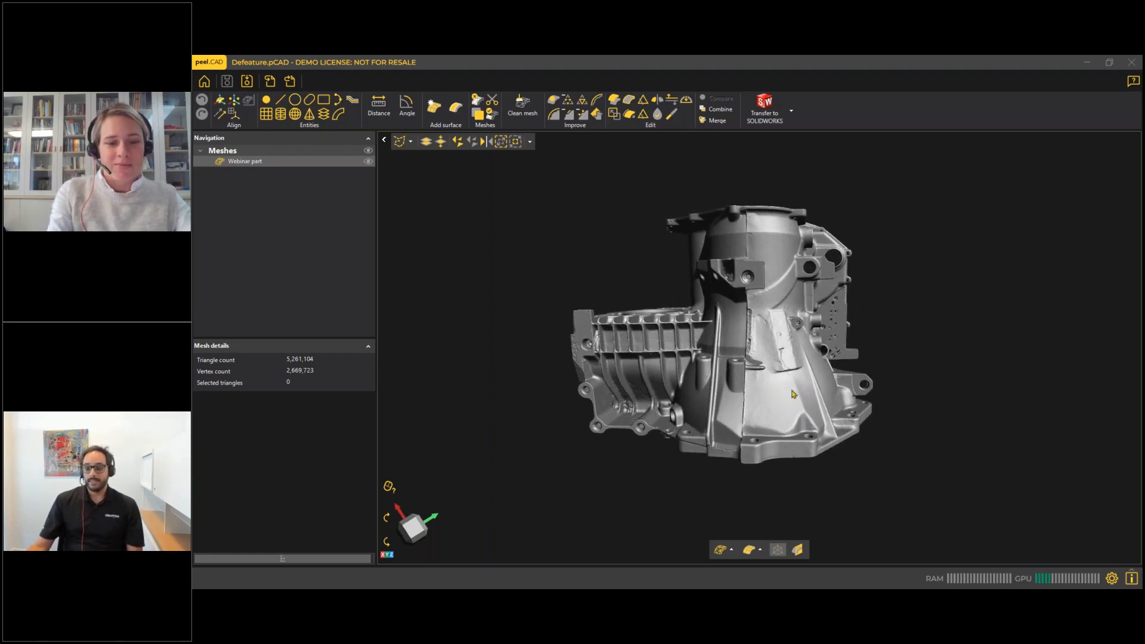
scroll(752, 402, "up", 3)
middle_click_drag(754, 402, 799, 373)
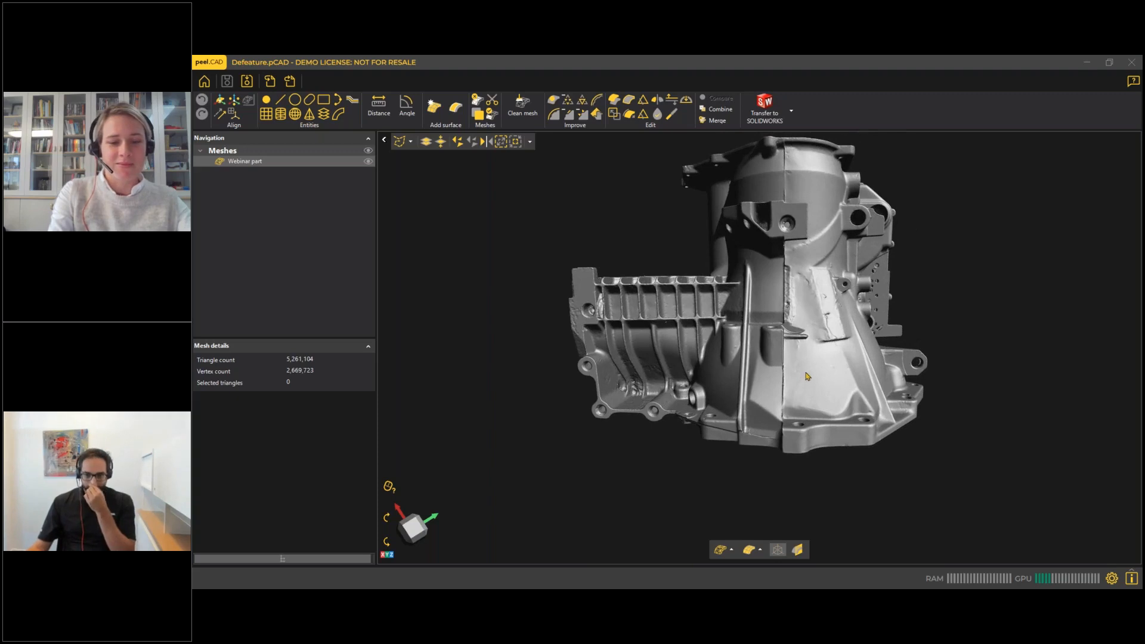
left_click_drag(800, 375, 795, 377)
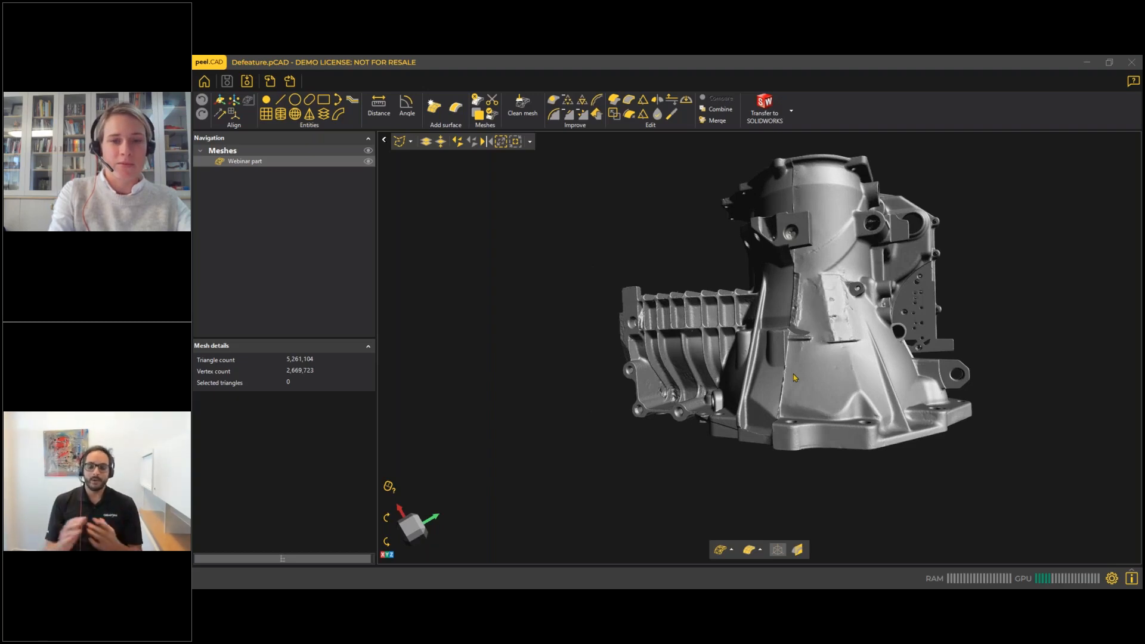
middle_click_drag(858, 395, 759, 375)
left_click_drag(742, 384, 720, 394)
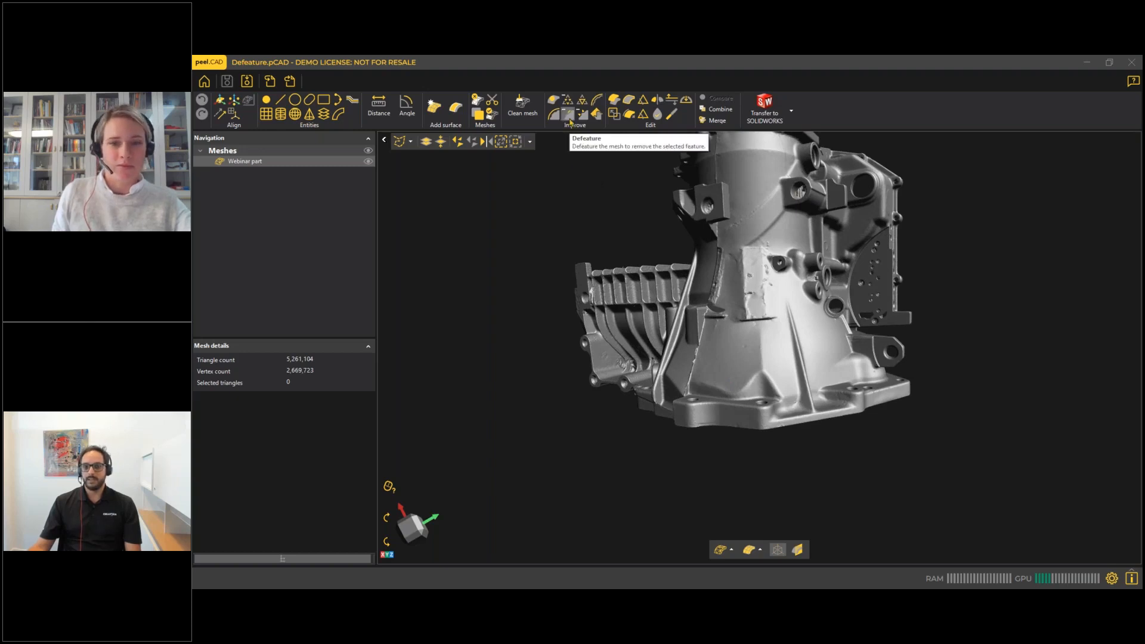
left_click_drag(752, 356, 709, 409)
middle_click_drag(737, 418, 872, 375)
left_click_drag(872, 374, 714, 307)
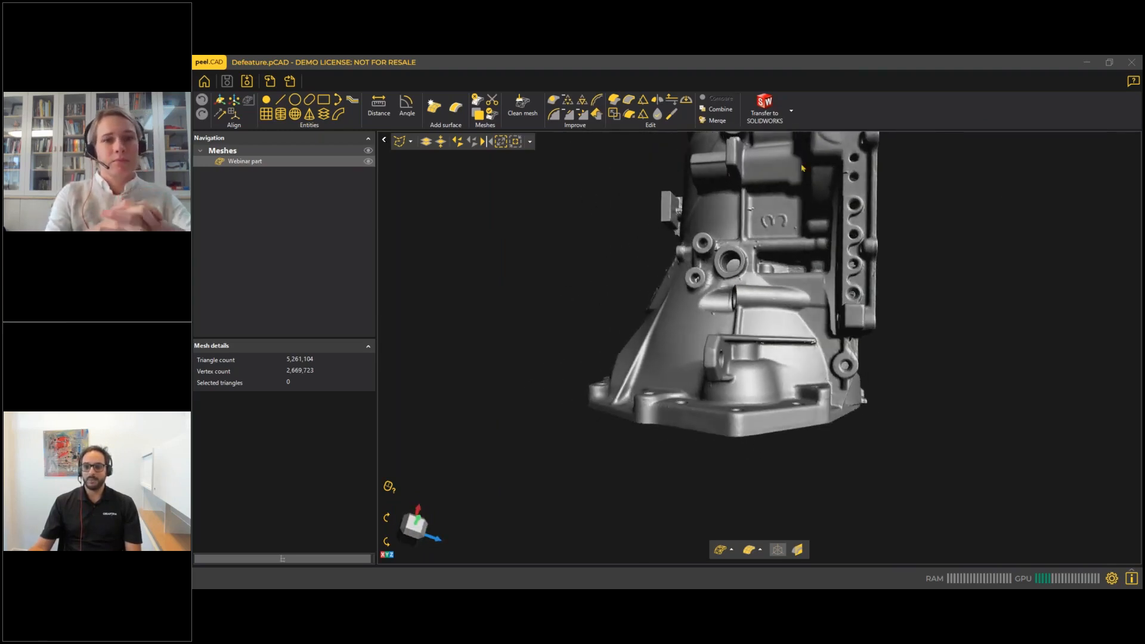
Select a rectangular area around the embossed 3 on the housing wall and remove the number with Defeature.
scroll(784, 224, "up", 6)
left_click_drag(794, 234, 791, 253)
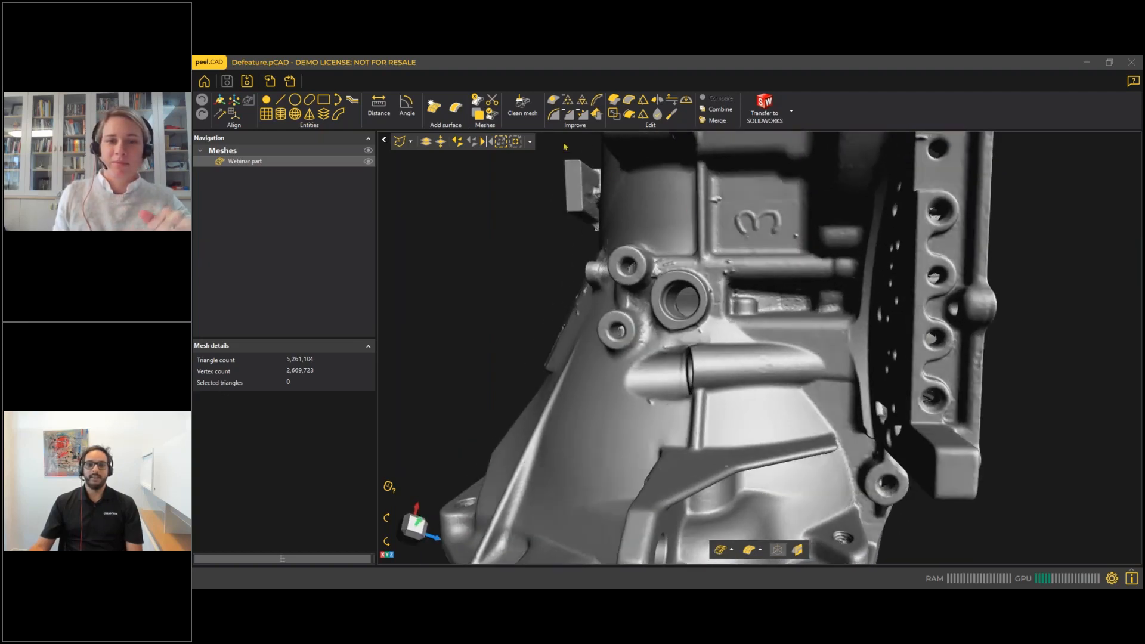
left_click(427, 143)
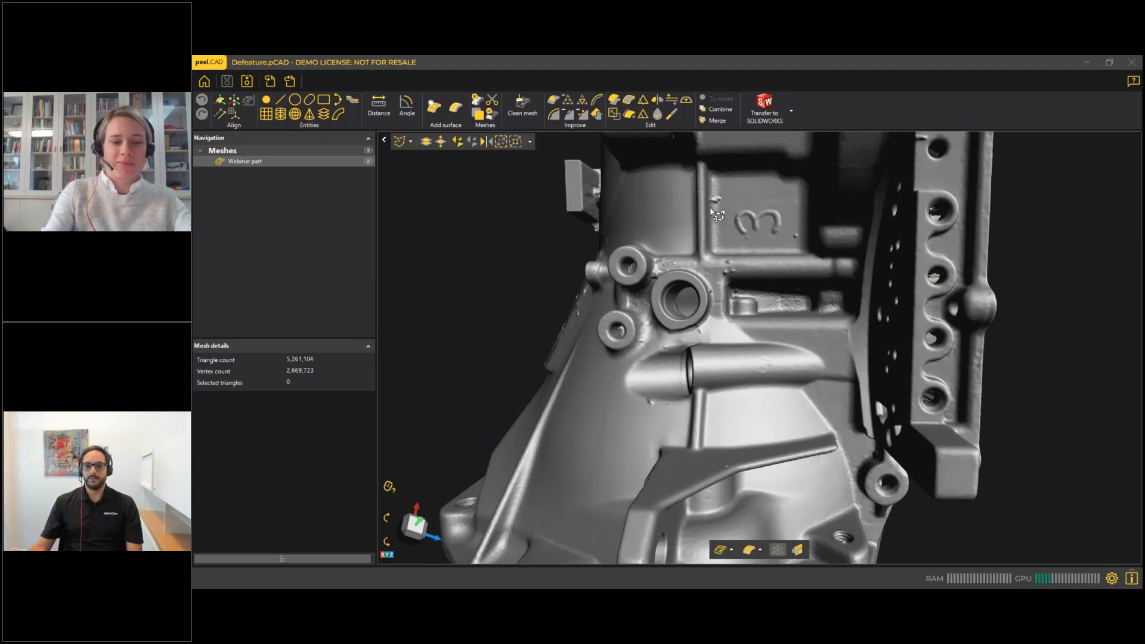
mouse_move(724, 205)
left_mouse_down()
mouse_move(725, 241)
mouse_move(799, 247)
mouse_move(797, 209)
left_mouse_up()
scroll(800, 238, "up", 4)
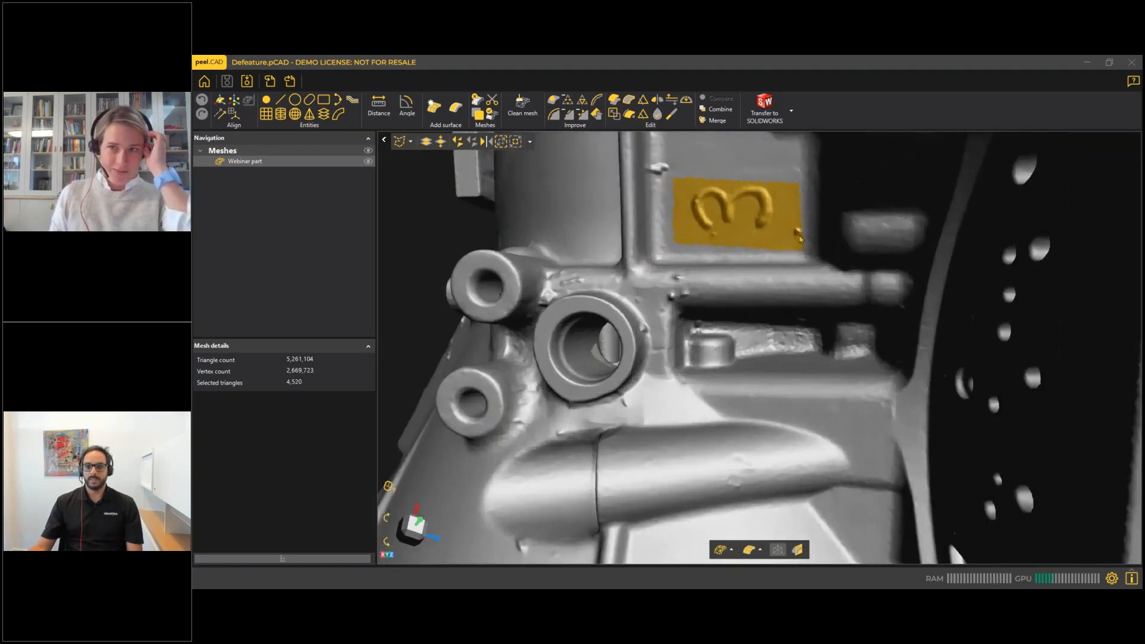
middle_click_drag(771, 223, 768, 235)
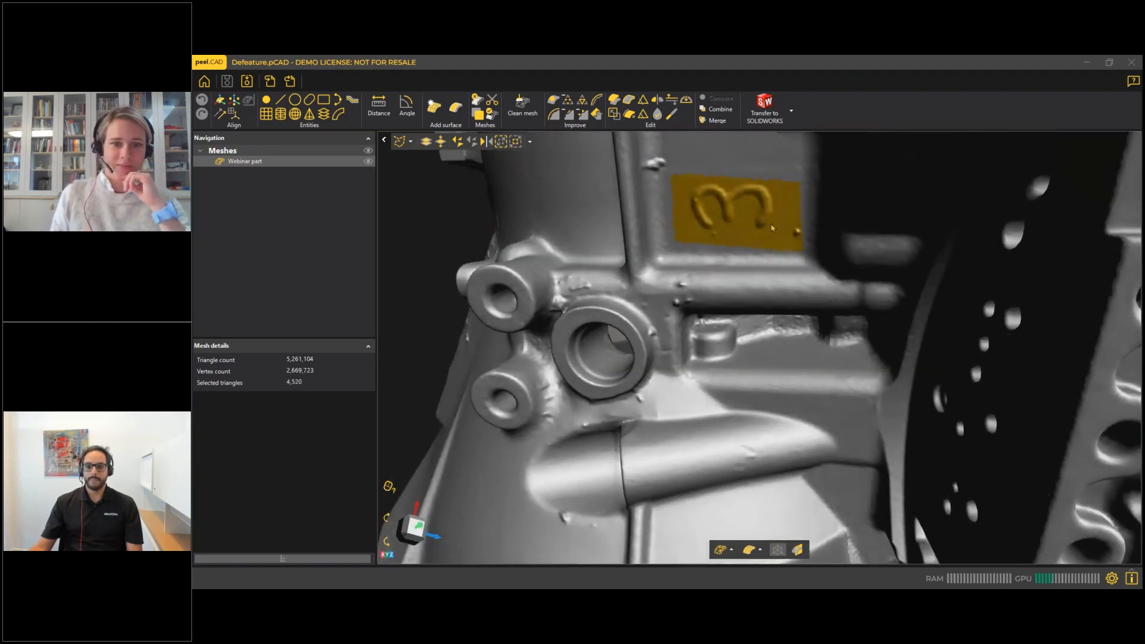
scroll(768, 236, "down", 2)
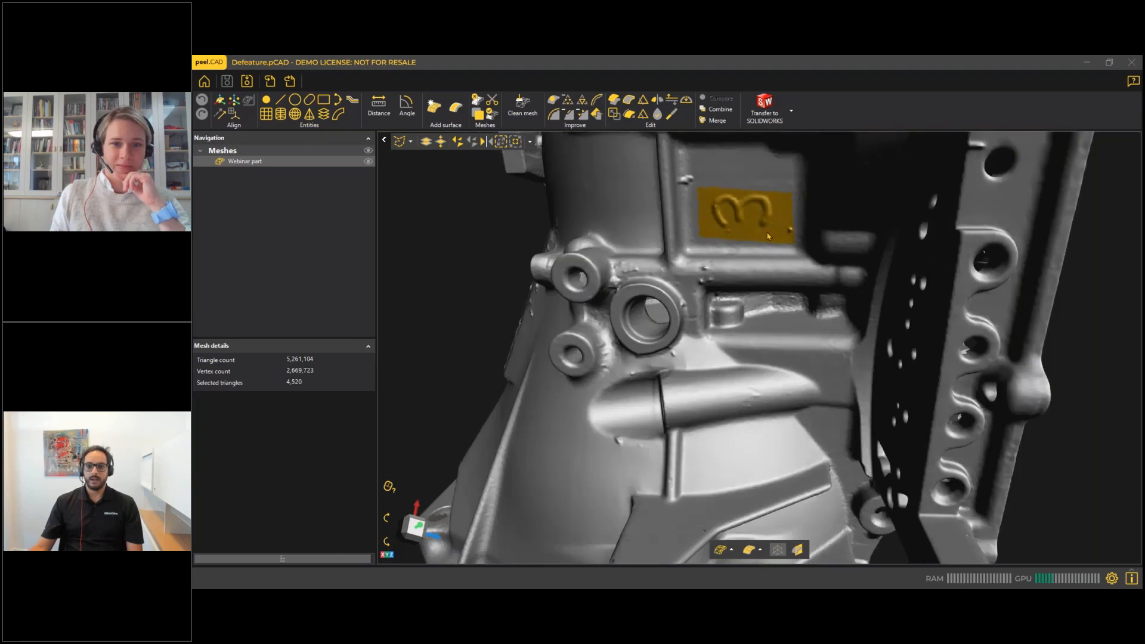
left_click(570, 119)
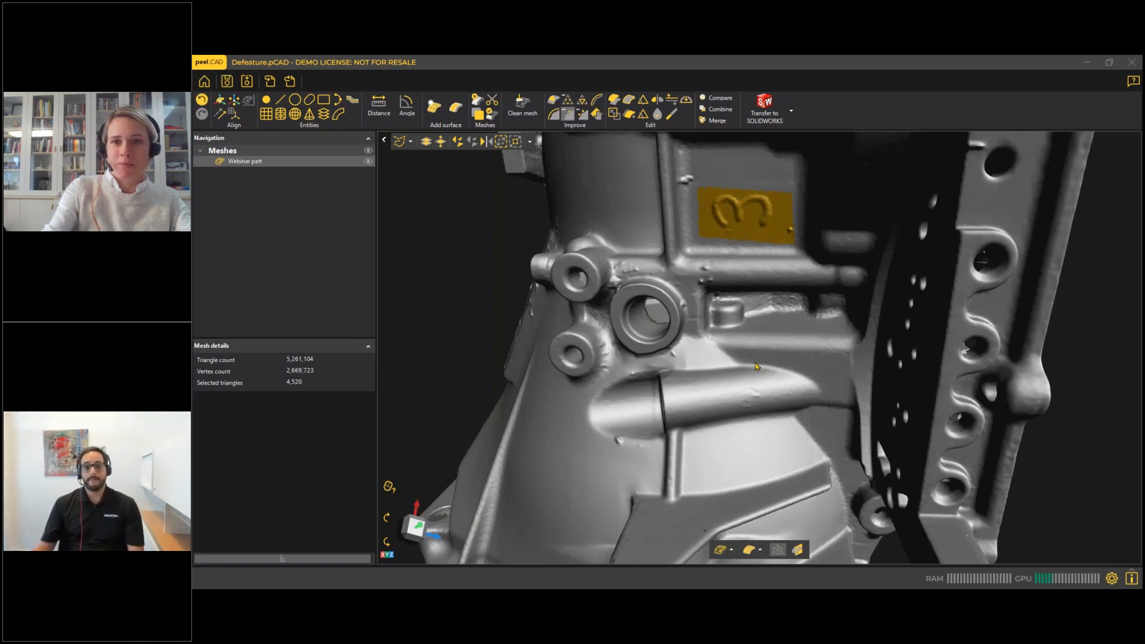
scroll(738, 261, "down", 5)
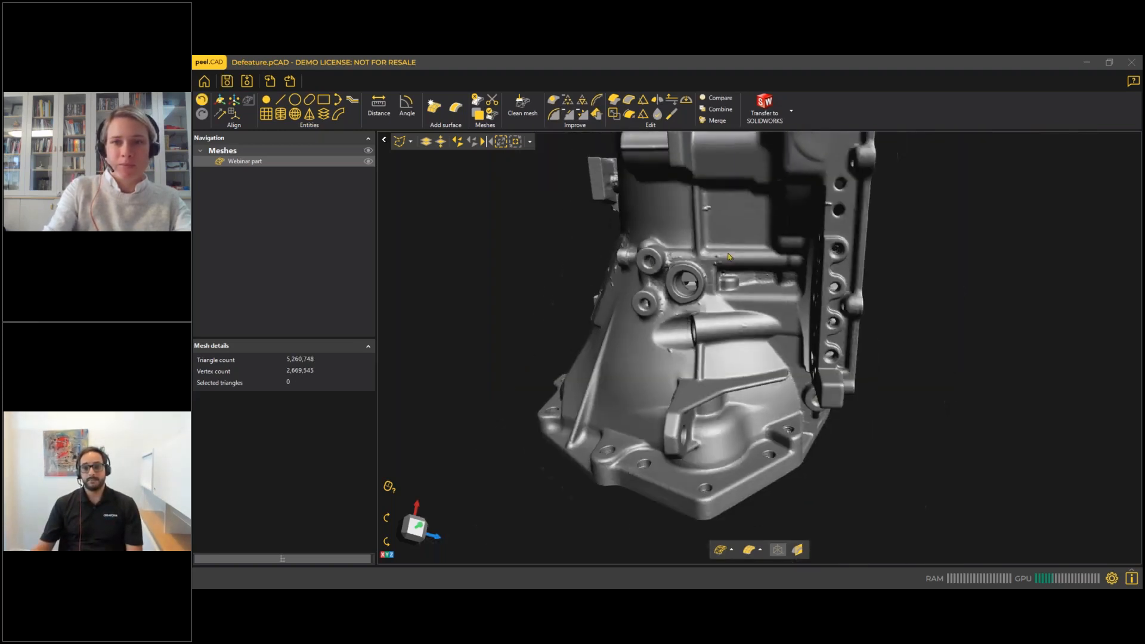
scroll(733, 241, "up", 2)
middle_click_drag(734, 241, 731, 242)
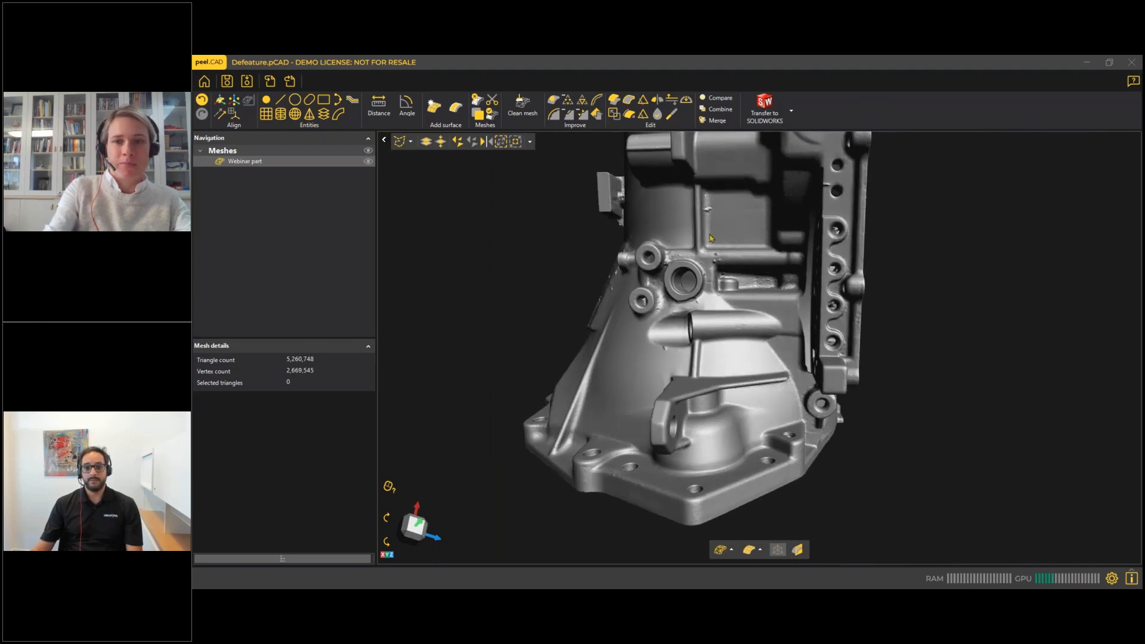
Select the lower round boss on the housing's cylindrical wall with Brush selection at brush size 25.
scroll(752, 283, "down", 4)
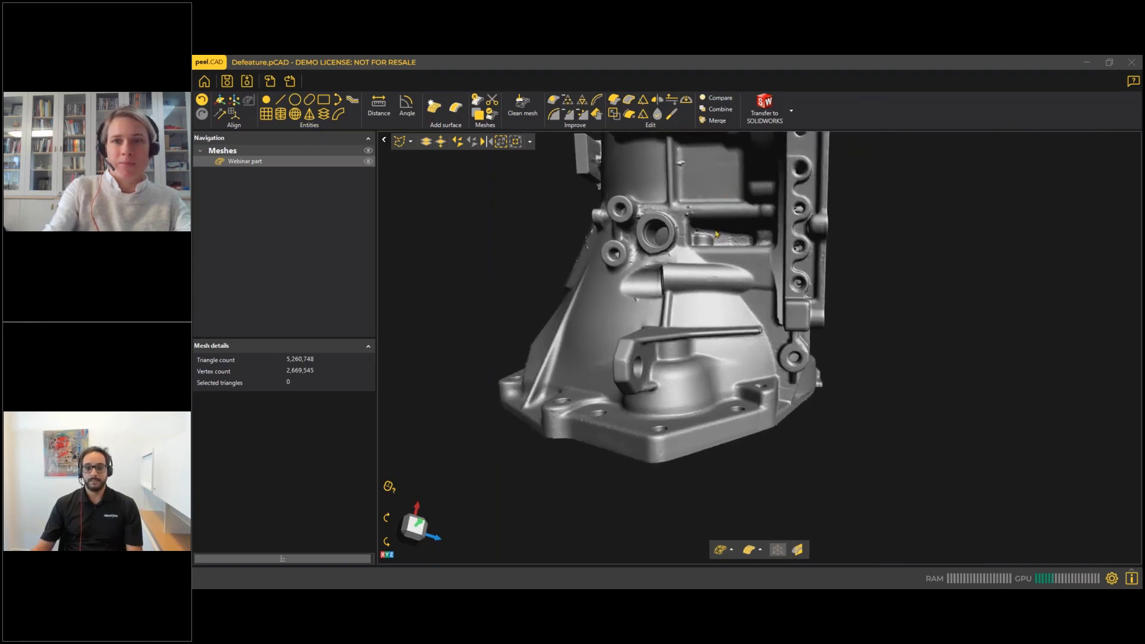
middle_click_drag(718, 301, 685, 269)
scroll(664, 282, "up", 5)
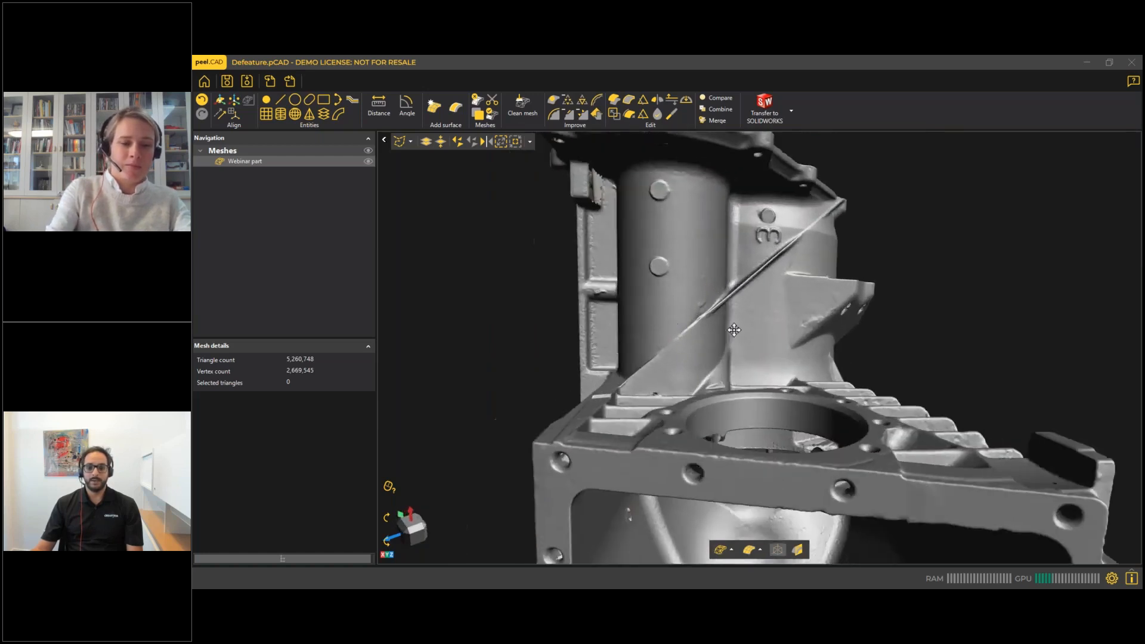
middle_click_drag(695, 285, 695, 284)
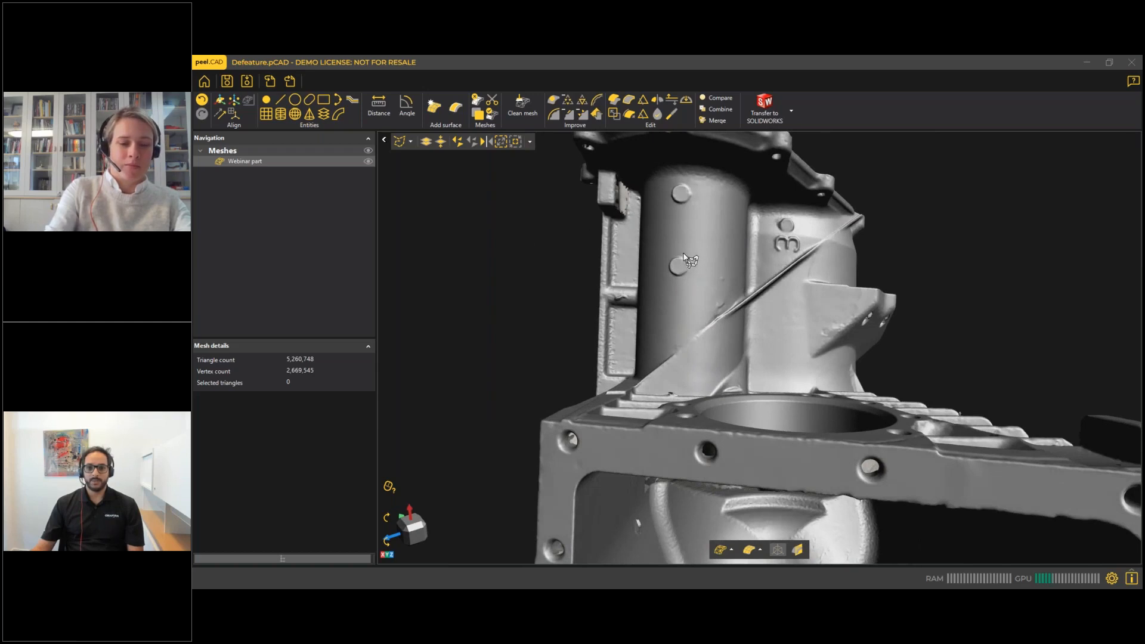
left_click(409, 141)
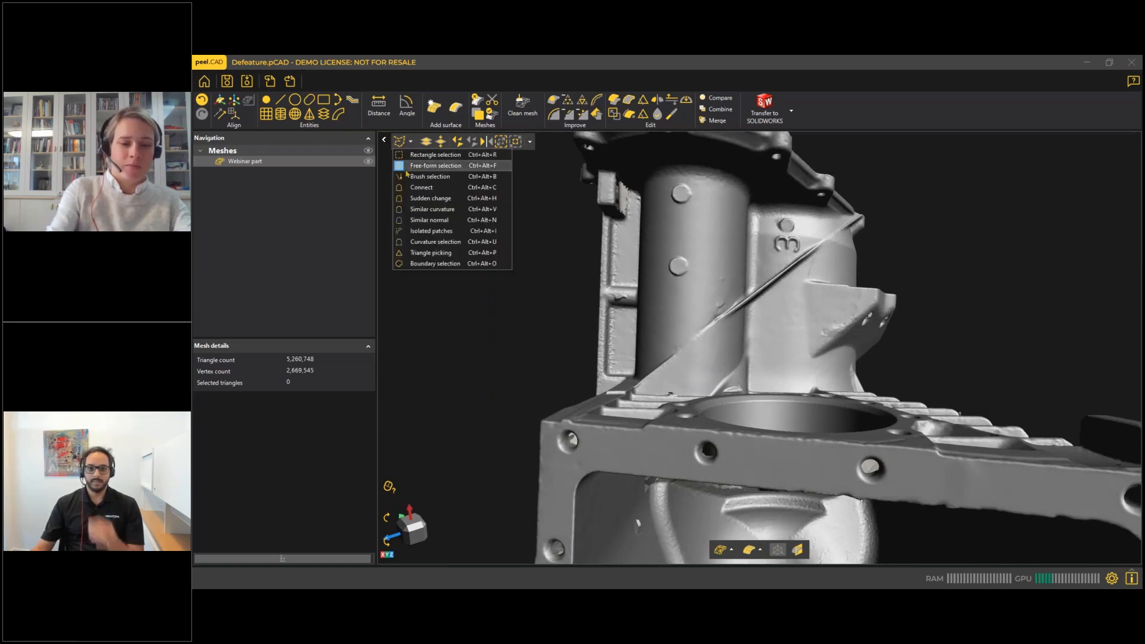
left_click(424, 177)
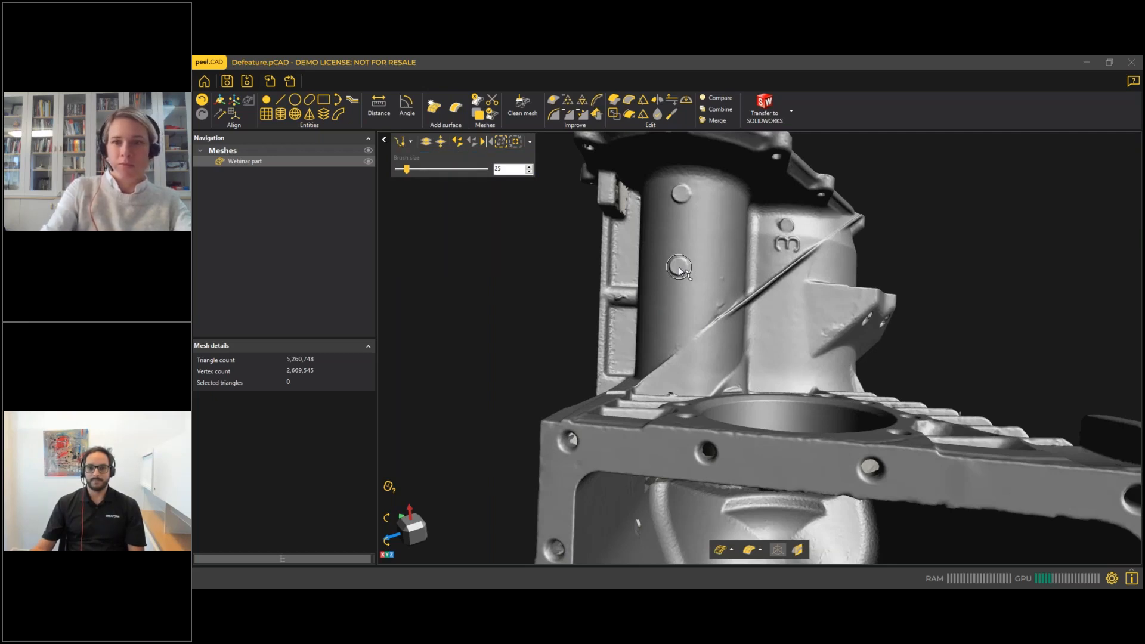
left_click(679, 269)
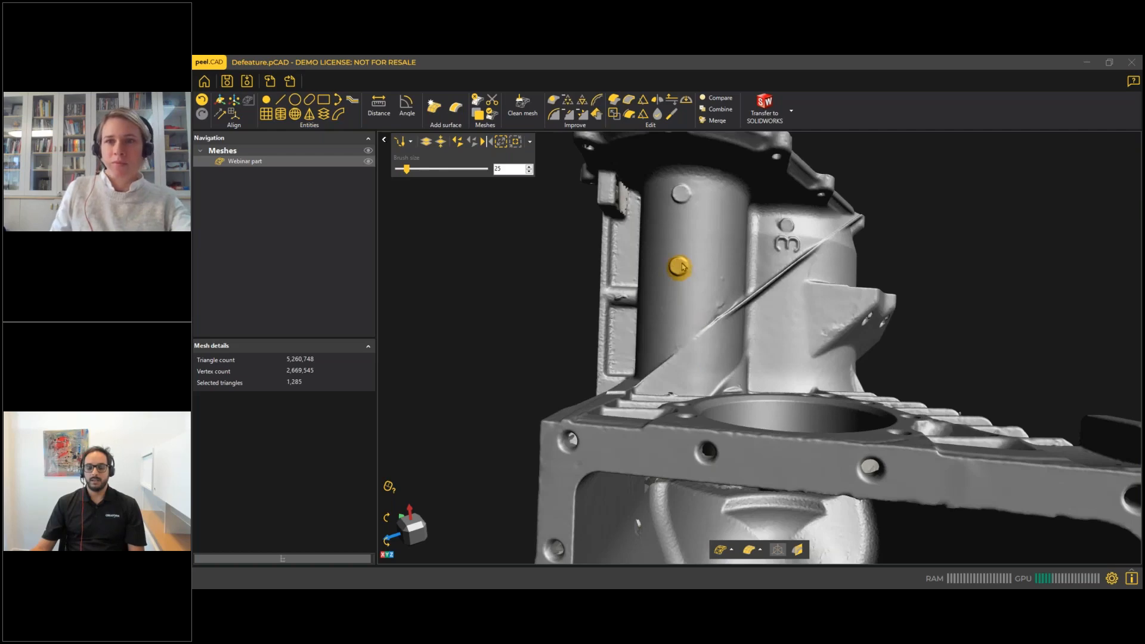
Examine up close and from several angles how the brush covers the lower round boss and its rim.
scroll(685, 268, "up", 6)
left_click_drag(676, 271, 678, 221)
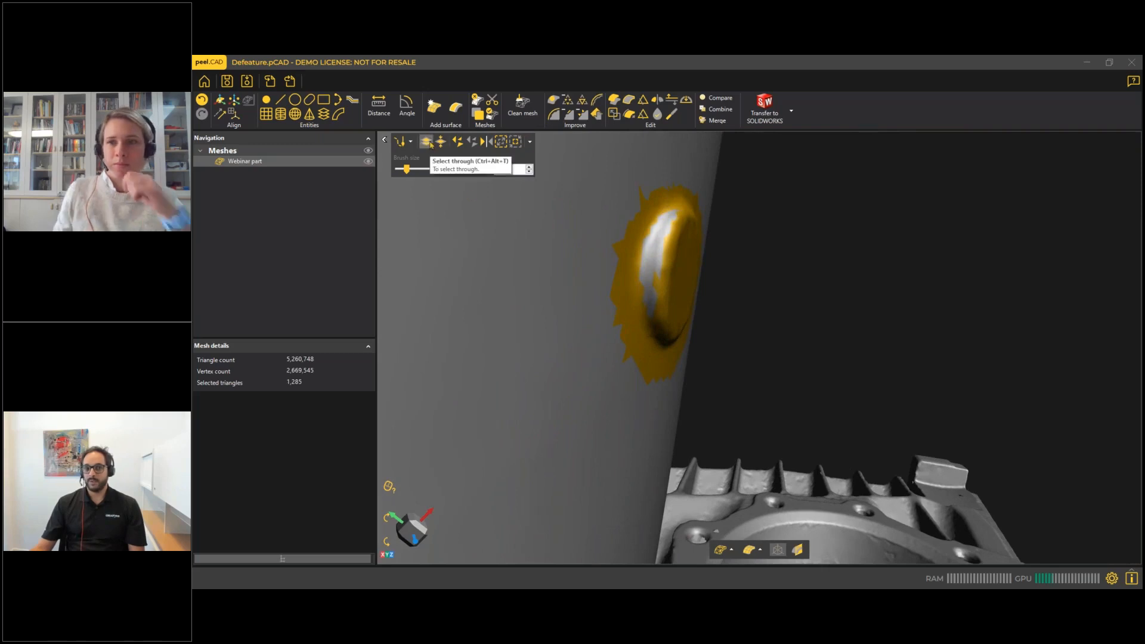
left_click_drag(607, 262, 621, 265)
left_click_drag(655, 337, 665, 308)
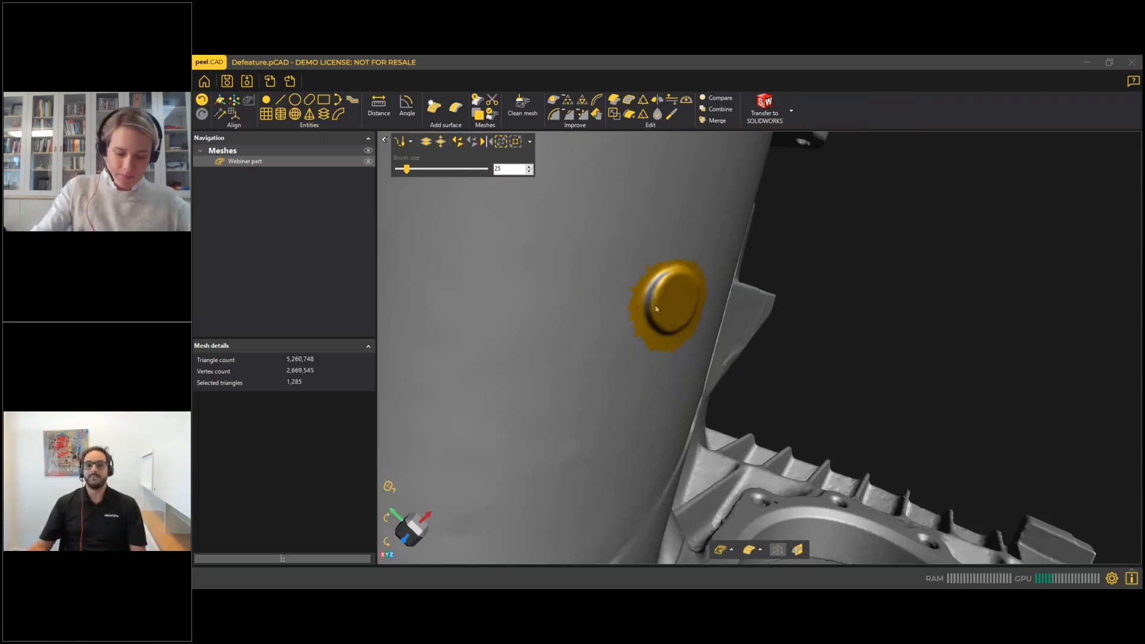
scroll(658, 307, "down", 3)
left_click_drag(660, 305, 628, 306)
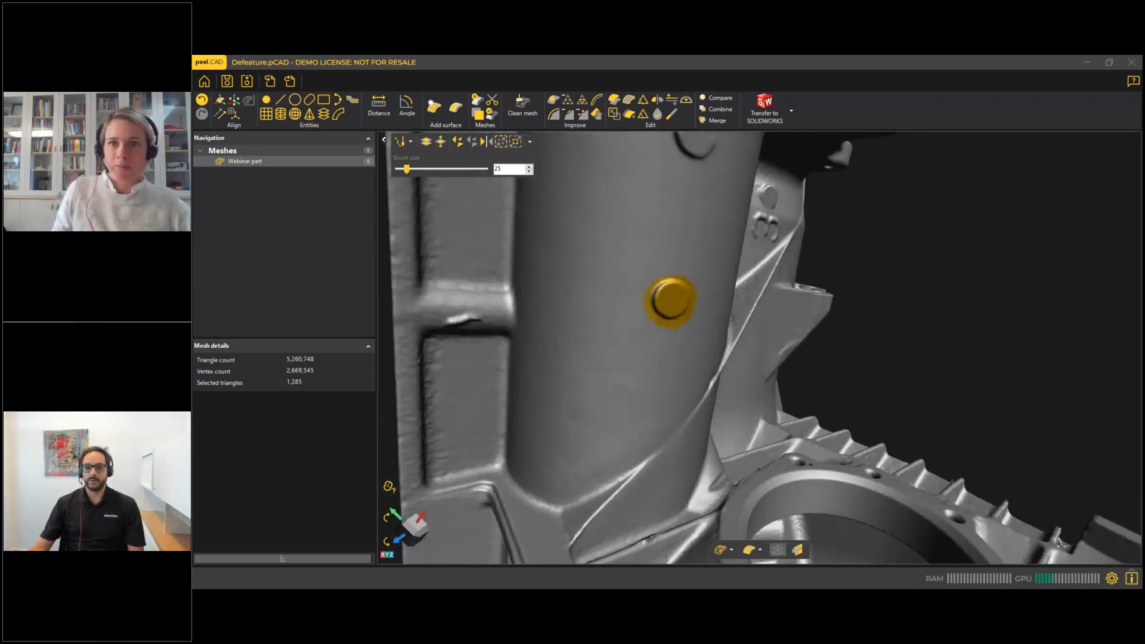
right_click_drag(675, 305, 661, 282)
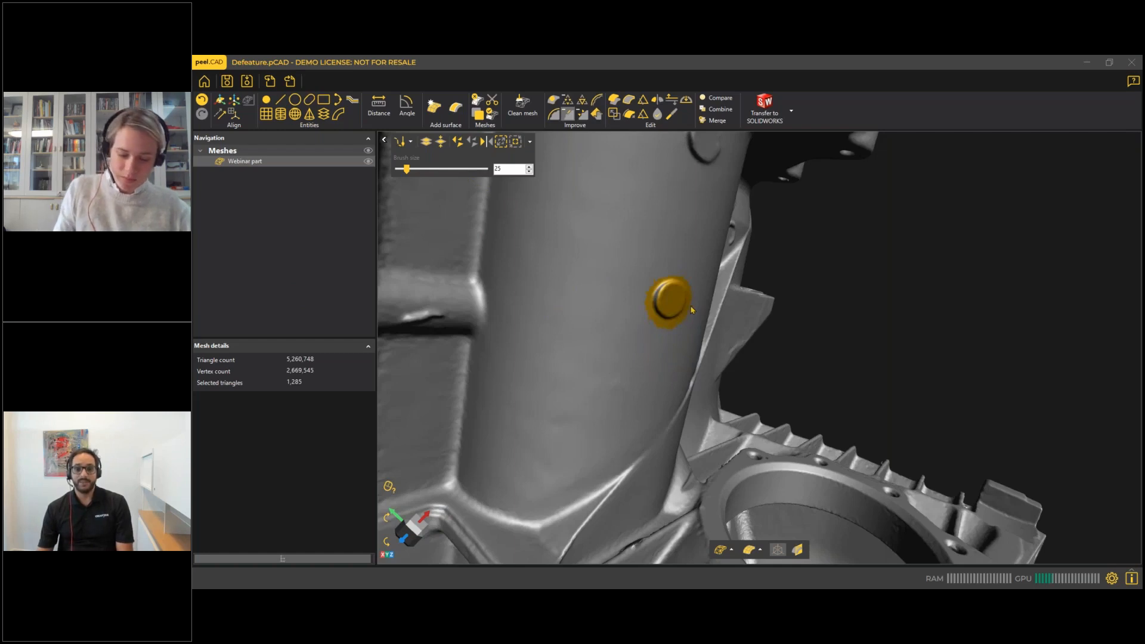
middle_click_drag(651, 307, 596, 250)
middle_click_drag(670, 298, 653, 324)
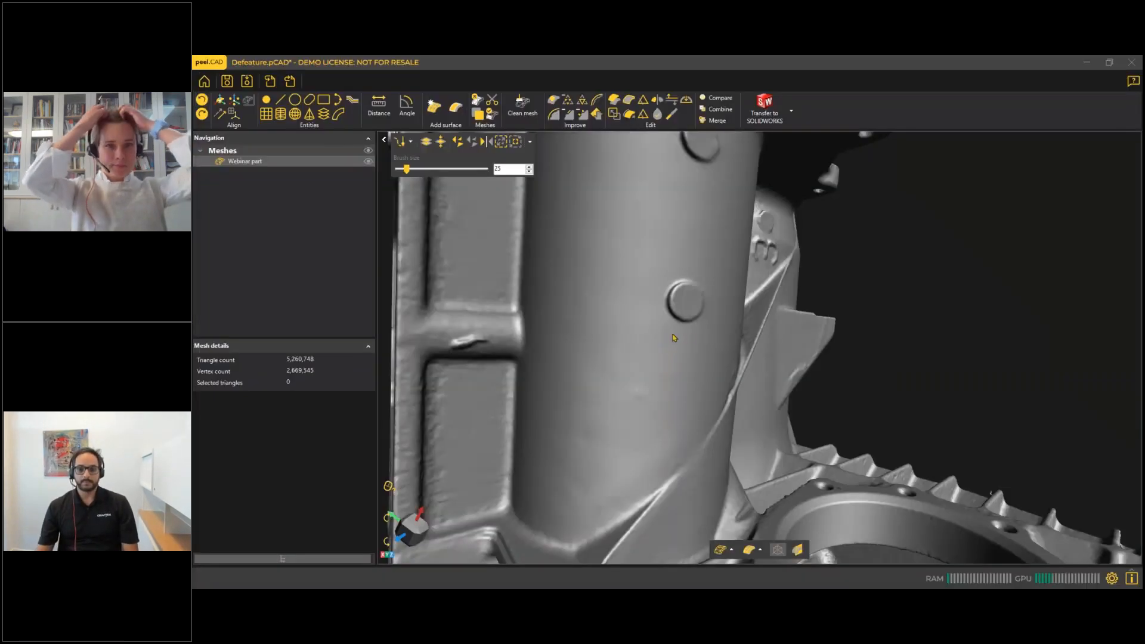
Enlarge the selection brush to size 50 and mark the lower round boss on the cylindrical wall again.
left_click_drag(685, 303, 641, 286)
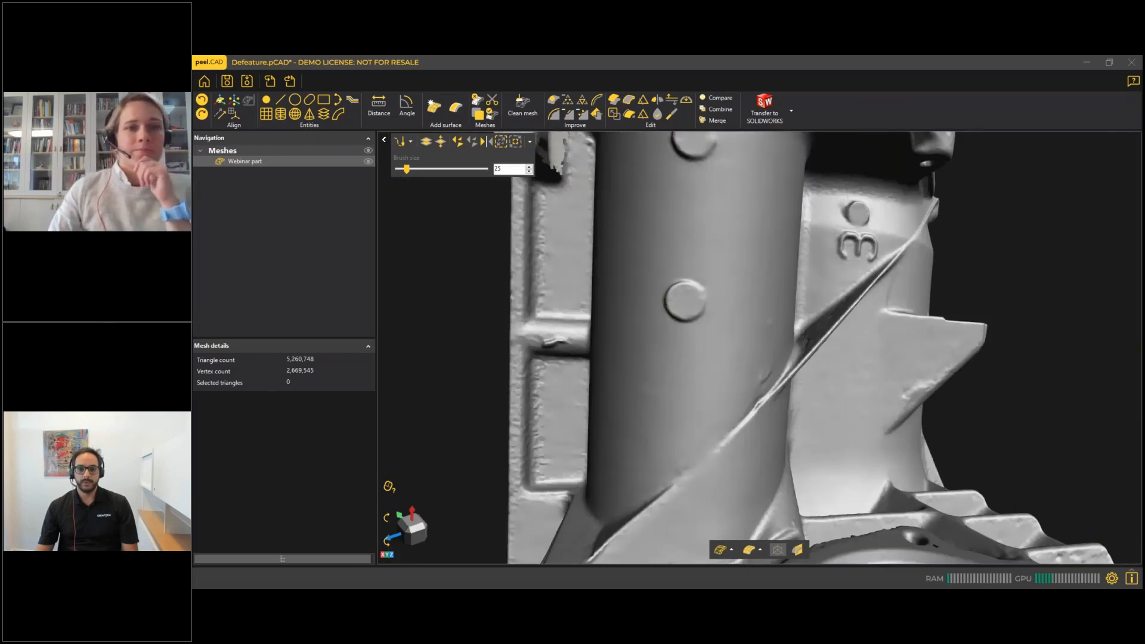
mouse_move(672, 460)
left_mouse_down()
mouse_move(739, 456)
mouse_move(724, 441)
mouse_move(656, 450)
left_mouse_up()
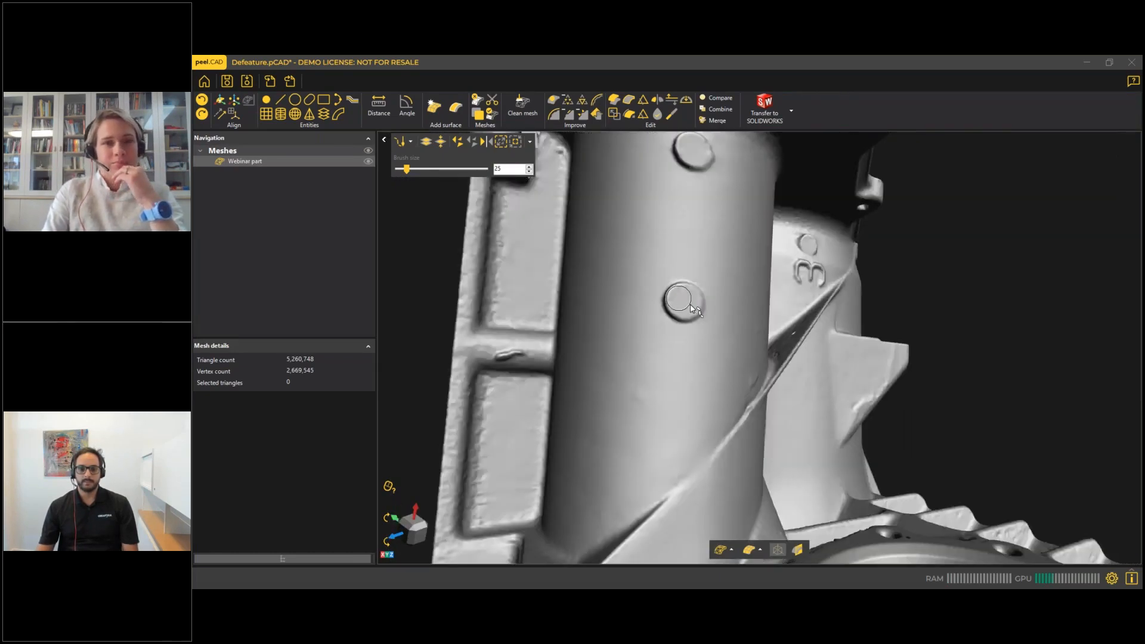
scroll(691, 308, "up", 2, "ctrl")
scroll(686, 305, "up", 3, "ctrl")
left_click(685, 303)
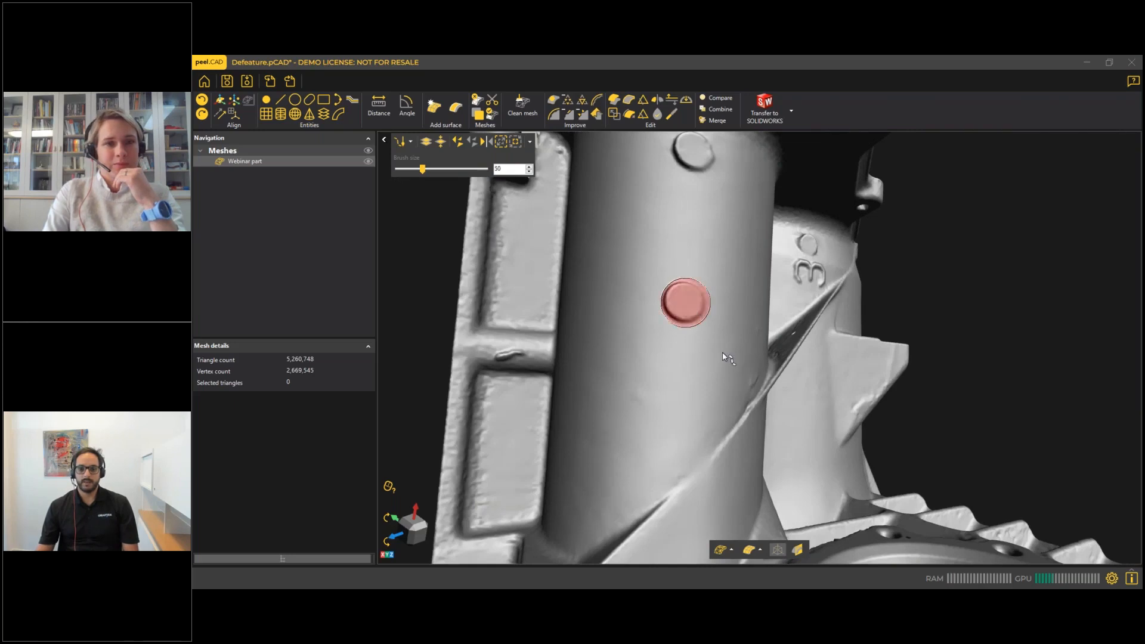
left_click(689, 307)
Reduce the brush size to 40 and add the missed triangles on the boss's rim to the selection.
left_click_drag(706, 306, 731, 316)
scroll(668, 303, "up", 3)
scroll(669, 304, "up", 2)
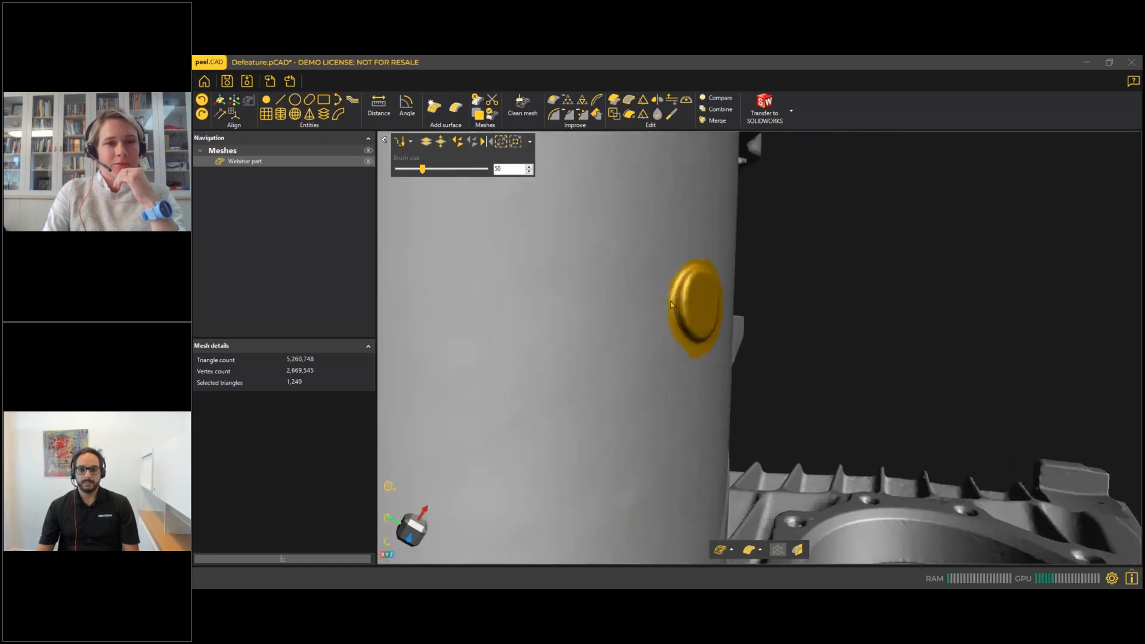
left_click_drag(692, 285, 685, 263)
scroll(691, 275, "up", 5)
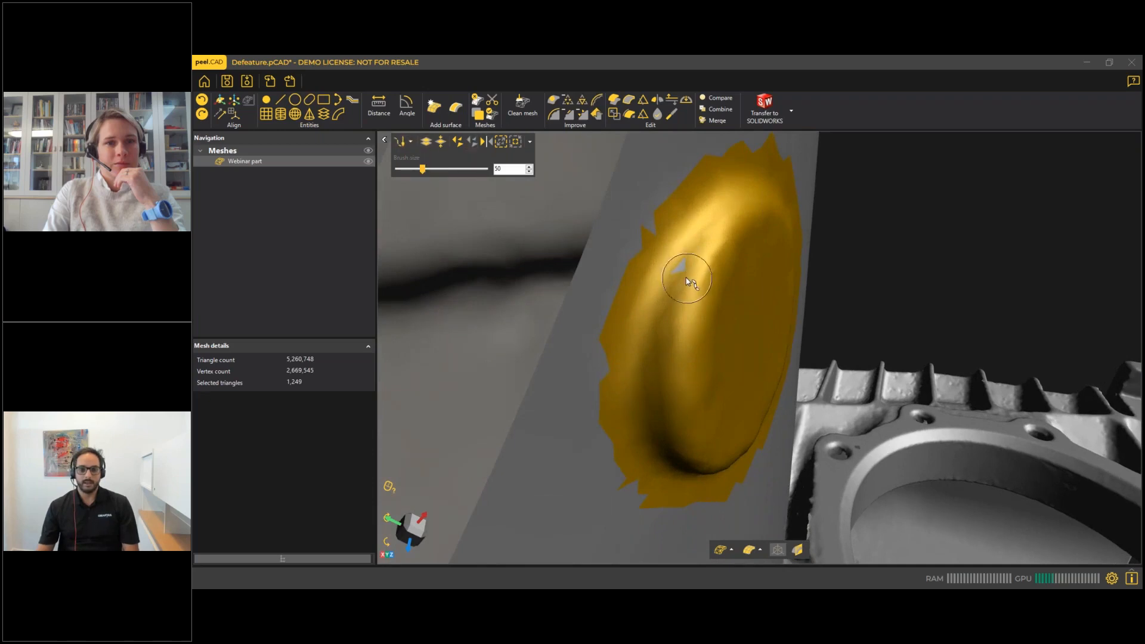
scroll(687, 267, "down", 1, "ctrl")
left_click_drag(686, 267, 669, 406)
left_click_drag(657, 342, 651, 338)
scroll(654, 349, "down", 3)
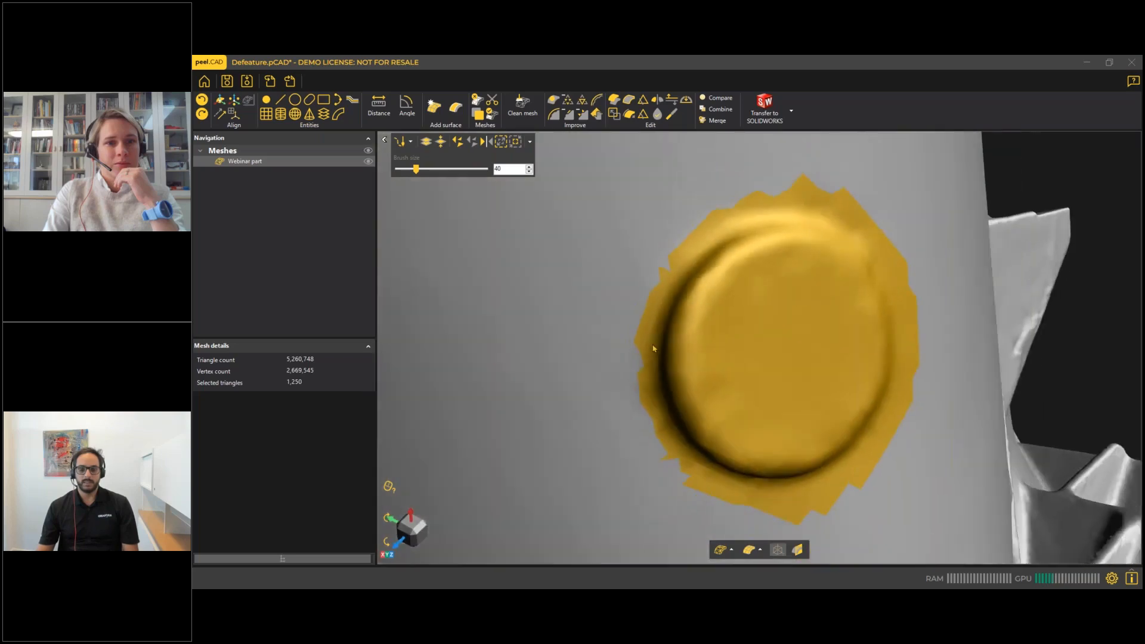
middle_click_drag(647, 336, 580, 319)
mouse_move(580, 320)
left_mouse_down()
mouse_move(603, 300)
mouse_move(634, 311)
mouse_move(644, 279)
mouse_move(636, 310)
mouse_move(659, 317)
mouse_move(646, 301)
mouse_move(662, 319)
mouse_move(652, 322)
mouse_move(652, 288)
mouse_move(632, 292)
mouse_move(621, 324)
mouse_move(635, 362)
mouse_move(658, 361)
left_mouse_up()
Remove the selected lower boss from the cylindrical wall with Defeature.
scroll(639, 311, "down", 2)
scroll(651, 338, "down", 3)
scroll(651, 338, "down", 5)
middle_click_drag(651, 338, 572, 259)
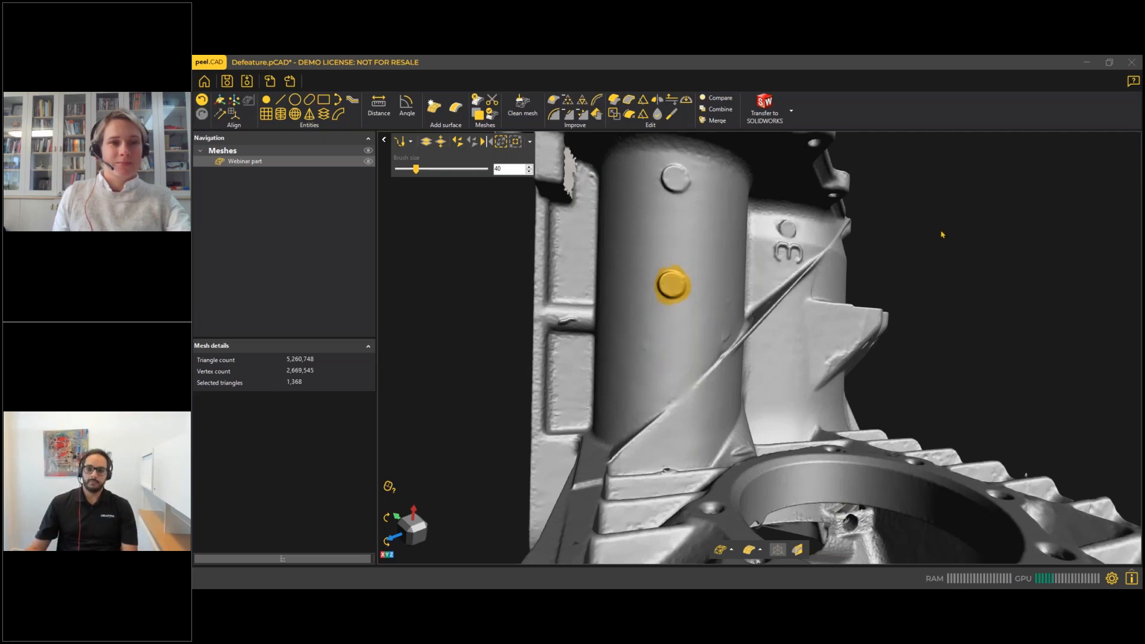
scroll(836, 278, "down", 2)
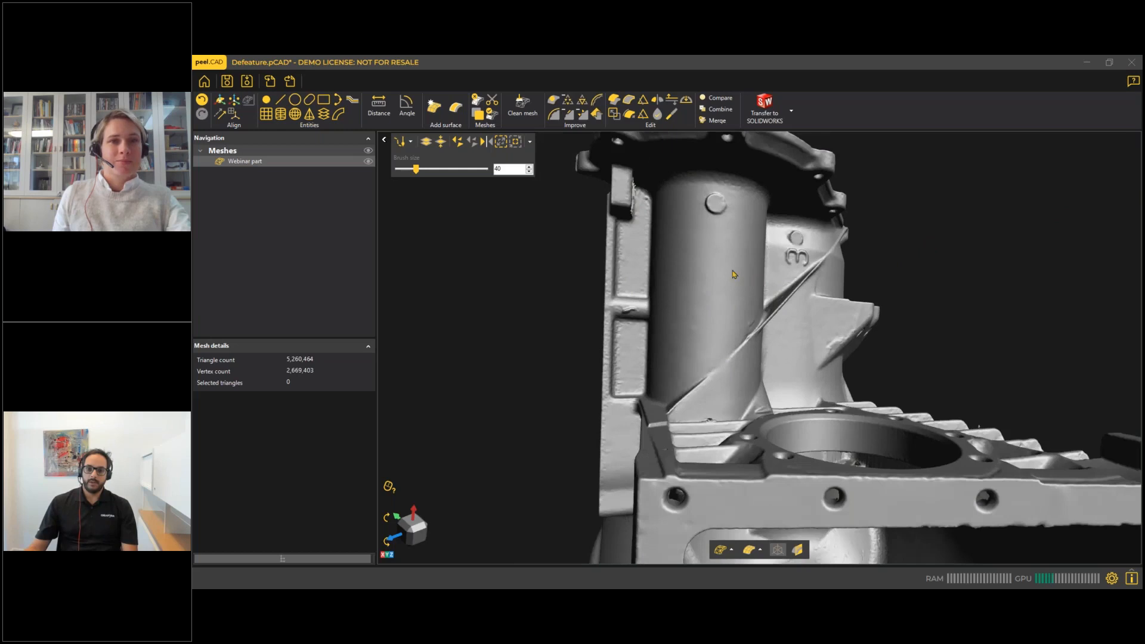
Inspect the smoothed cylindrical wall and the overall housing mesh from several viewing directions.
left_click_drag(708, 289, 724, 279)
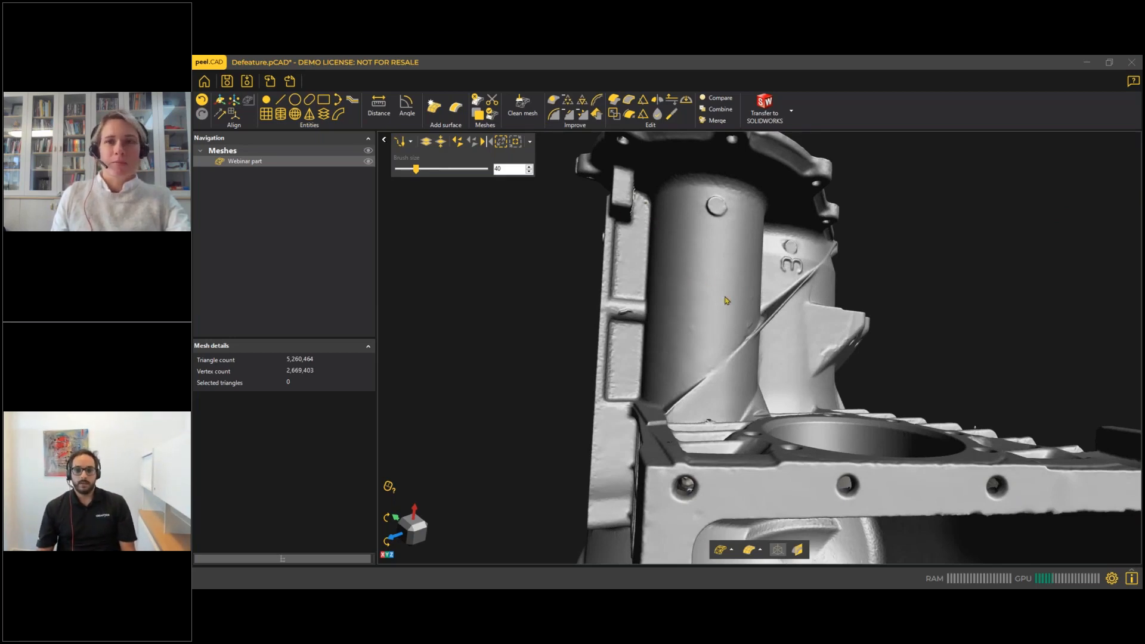
mouse_move(709, 303)
middle_mouse_down()
mouse_move(659, 315)
mouse_move(696, 295)
middle_mouse_up()
scroll(658, 310, "down", 4)
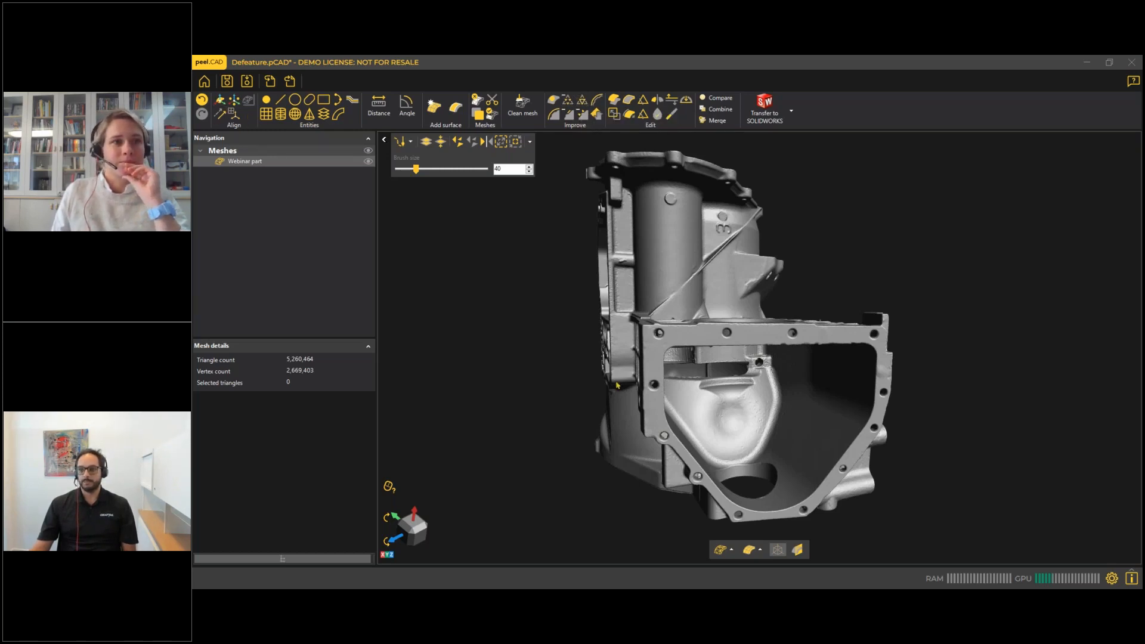
scroll(620, 374, "down", 2)
scroll(621, 373, "down", 2)
middle_click_drag(621, 374, 662, 354)
left_click_drag(674, 364, 671, 350)
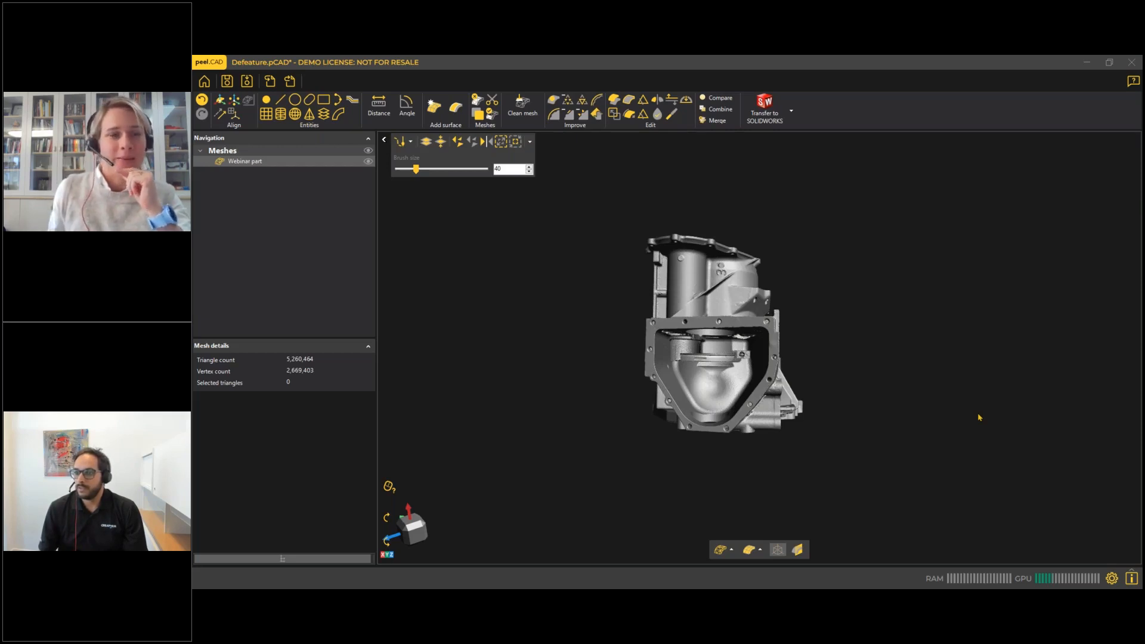
Switch to Chrome, maximize its window and open the peel 3.CAD product page on peel-3d.com.
left_click_drag(1142, 173, 642, 80)
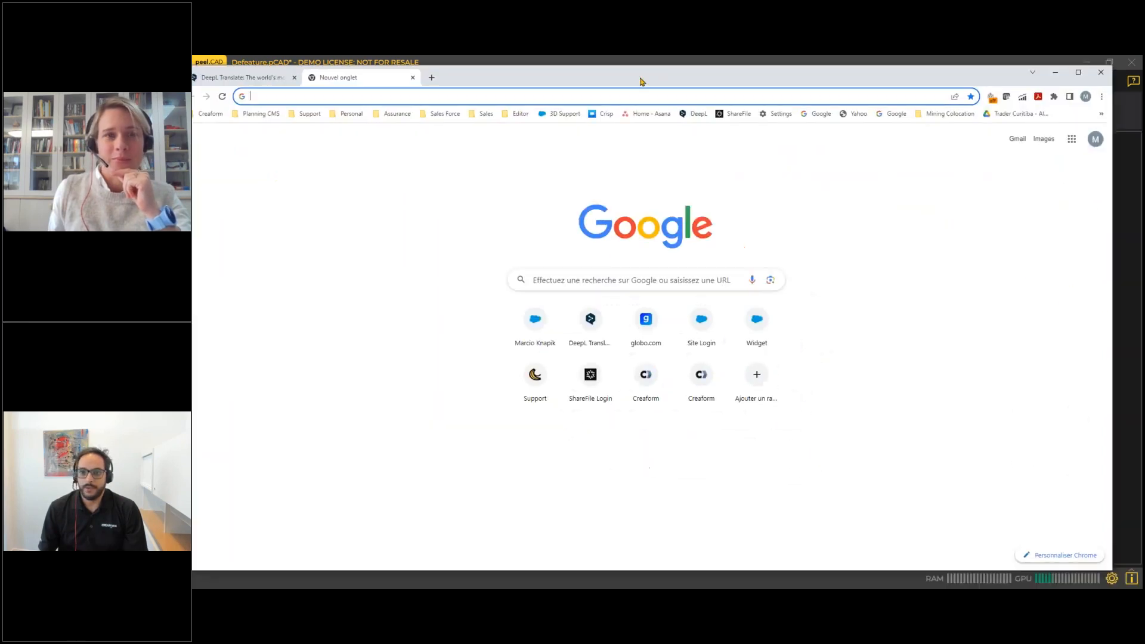
left_click(1077, 71)
left_click(627, 82)
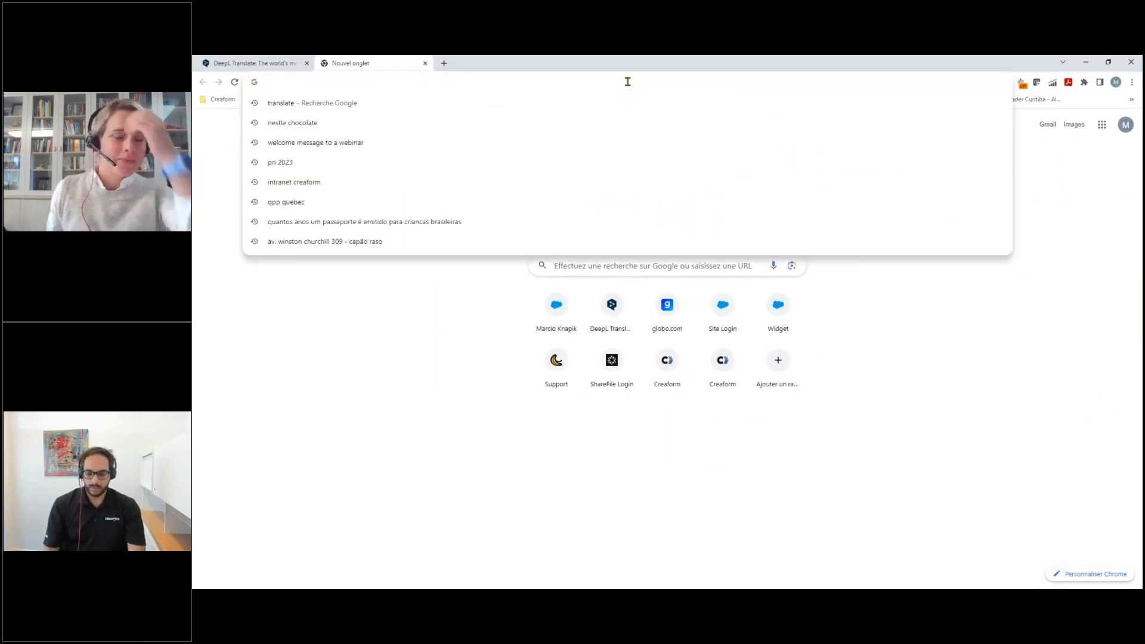
type("peel")
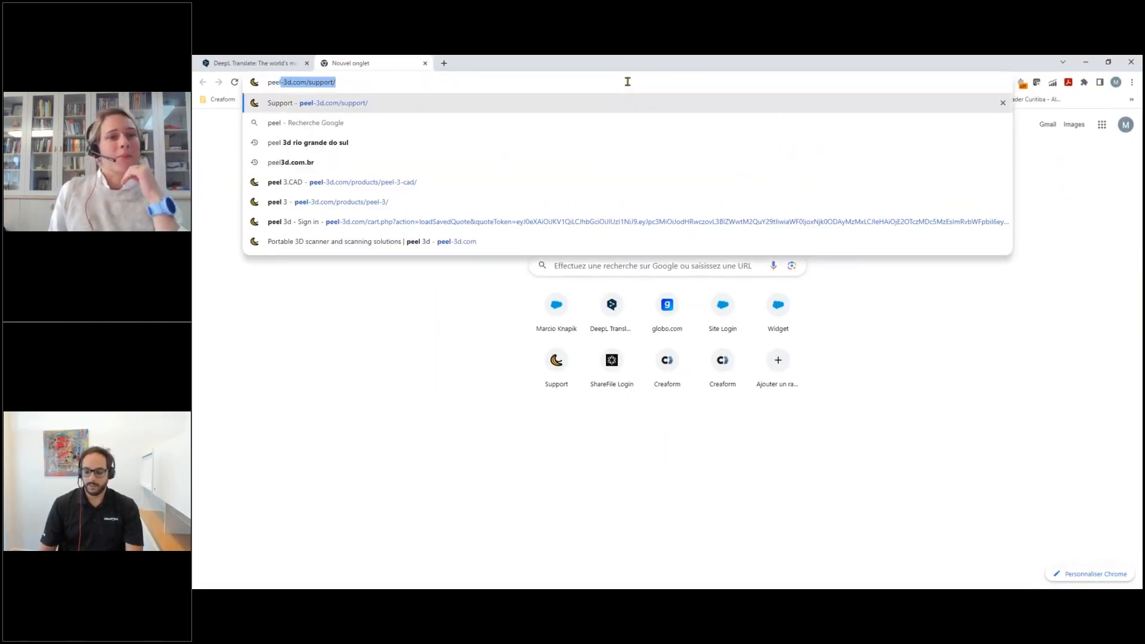
type("3")
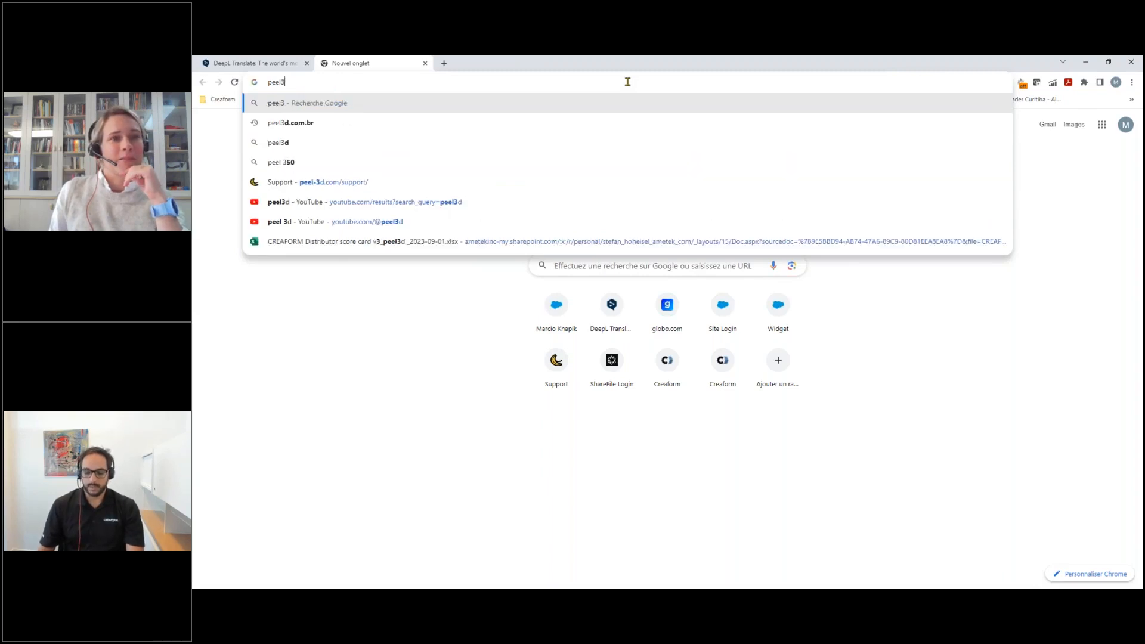
key("BackSpace")
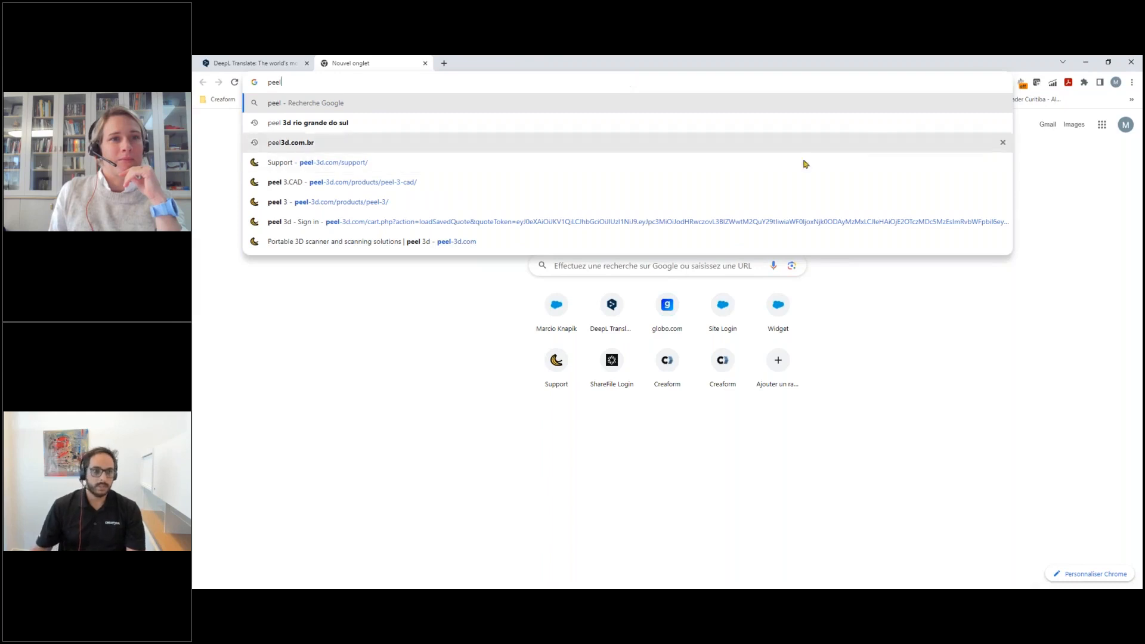
left_click(273, 183)
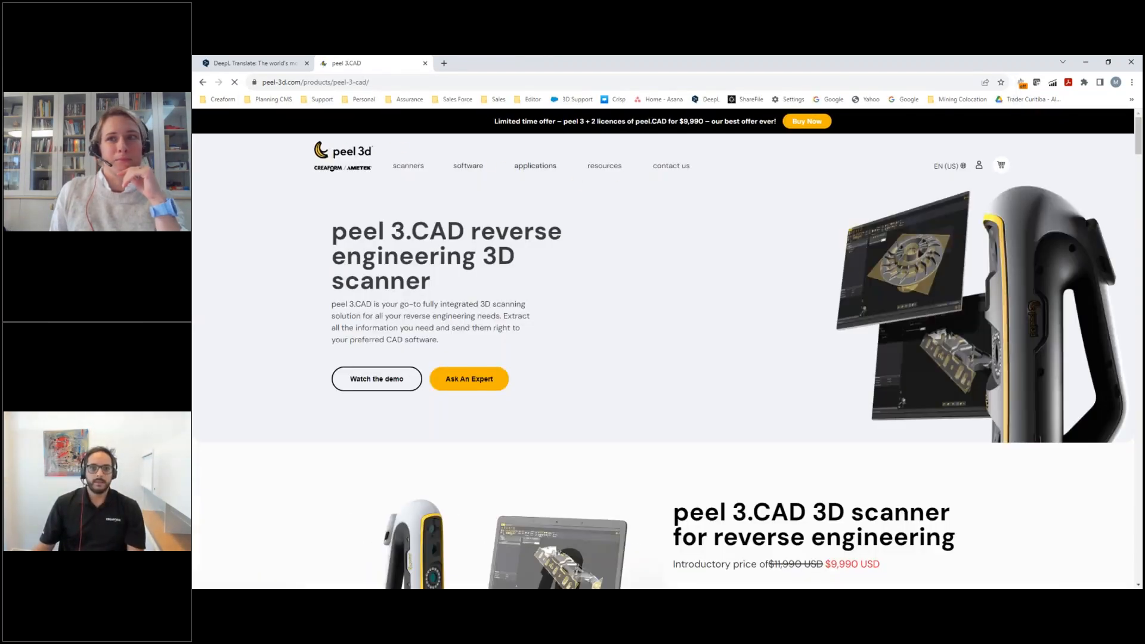
Go through the Sales contact page and Technical Support to the peel 3d Customer Portal login.
scroll(656, 168, "down", 1)
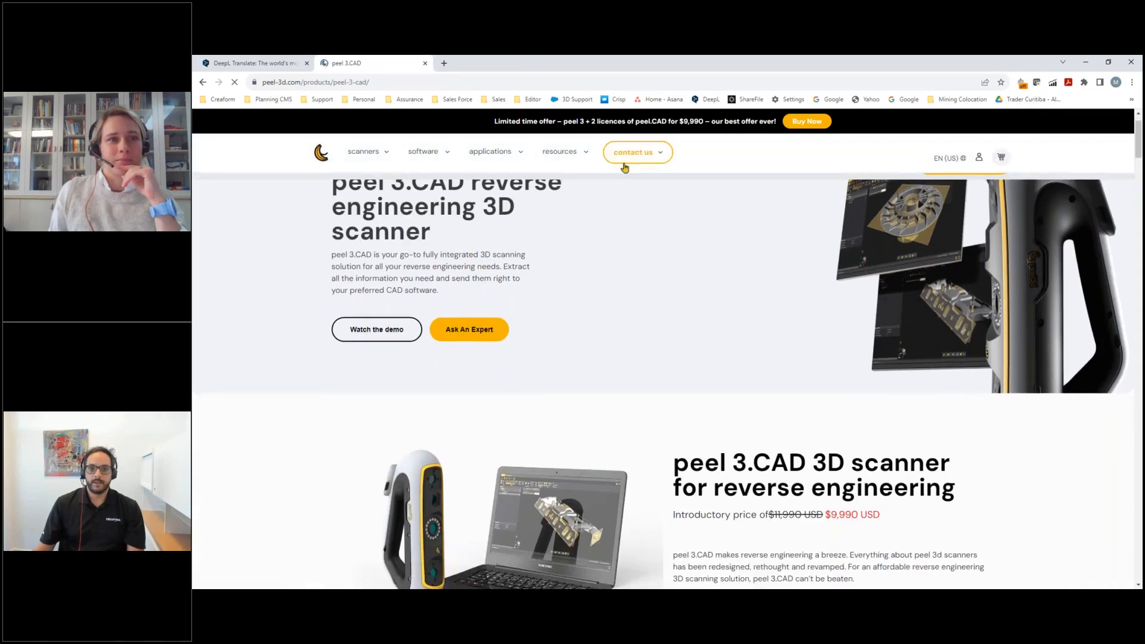
scroll(625, 167, "up", 1)
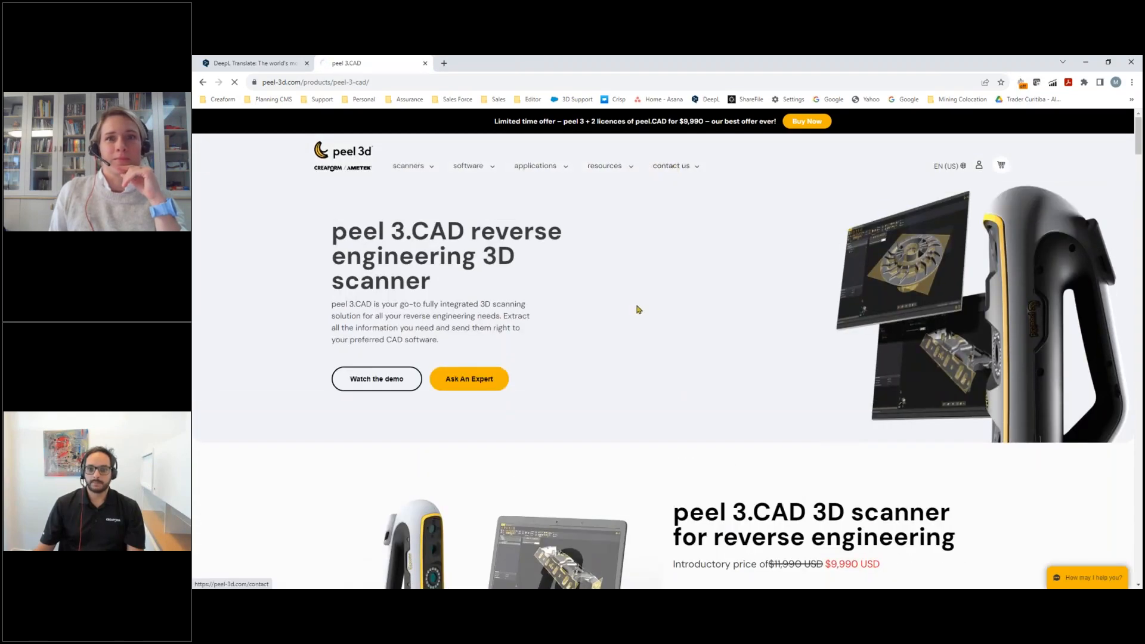
scroll(568, 289, "down", 1)
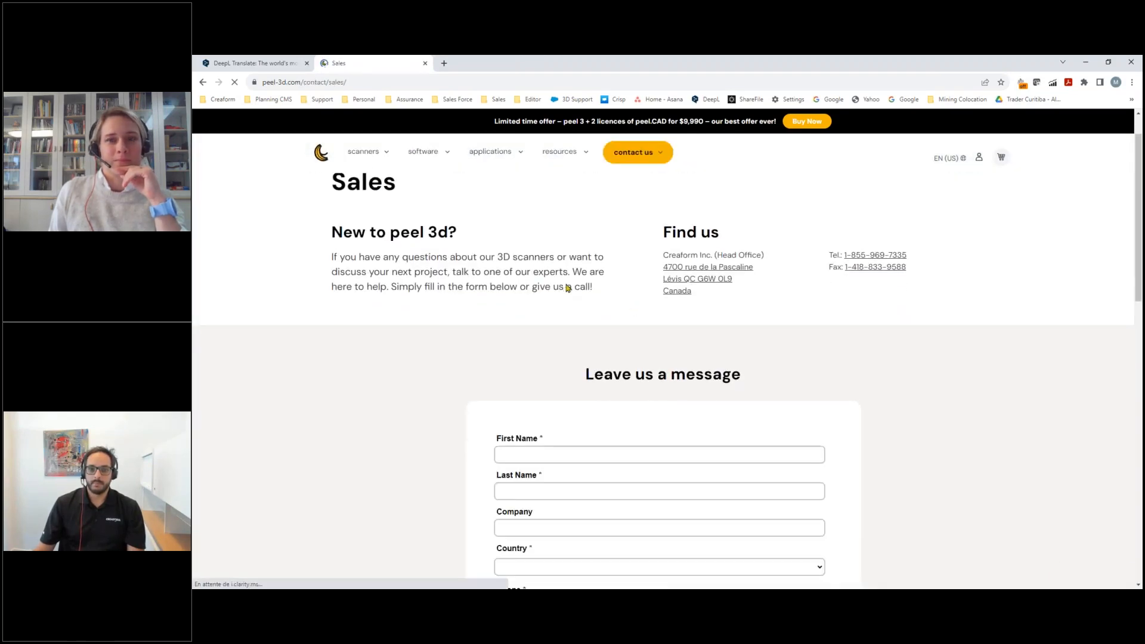
scroll(567, 288, "down", 12)
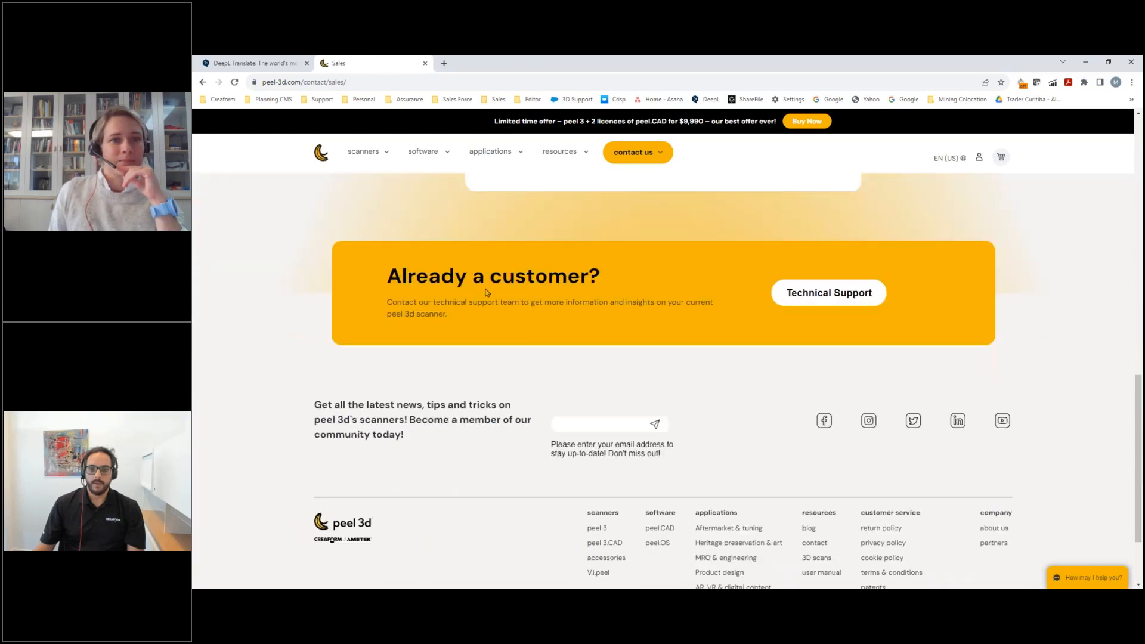
left_click(809, 296)
scroll(733, 283, "down", 1)
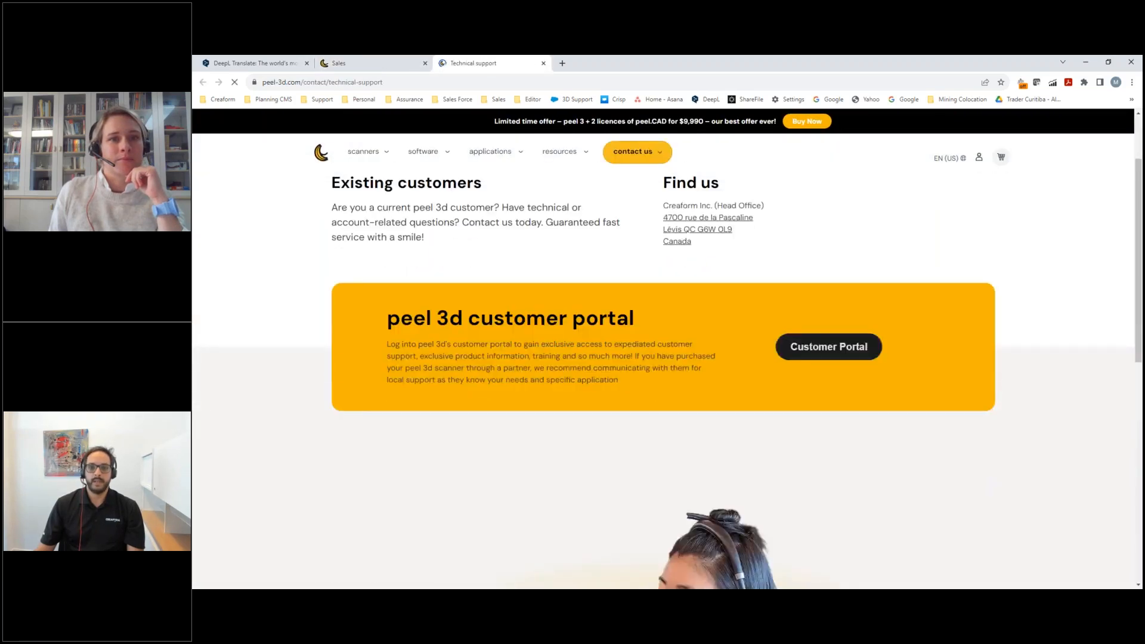
left_click(824, 347)
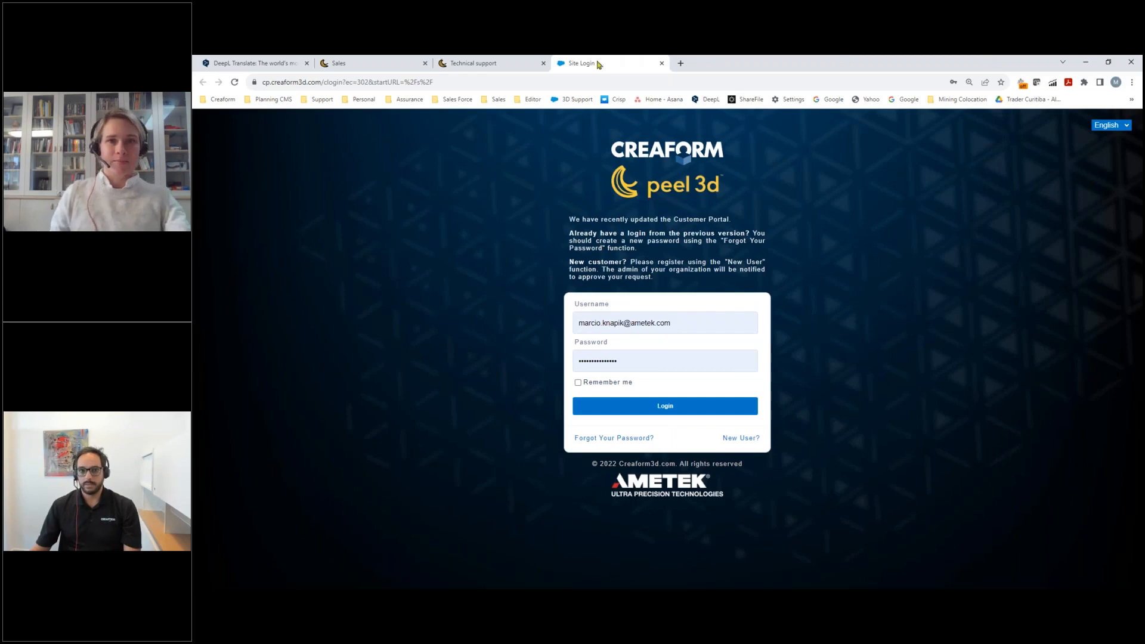
Move the browser window off the shared screen to return to the Defeature project in peel.CAD.
left_click_drag(718, 66, 1142, 89)
key("ctrl+t")
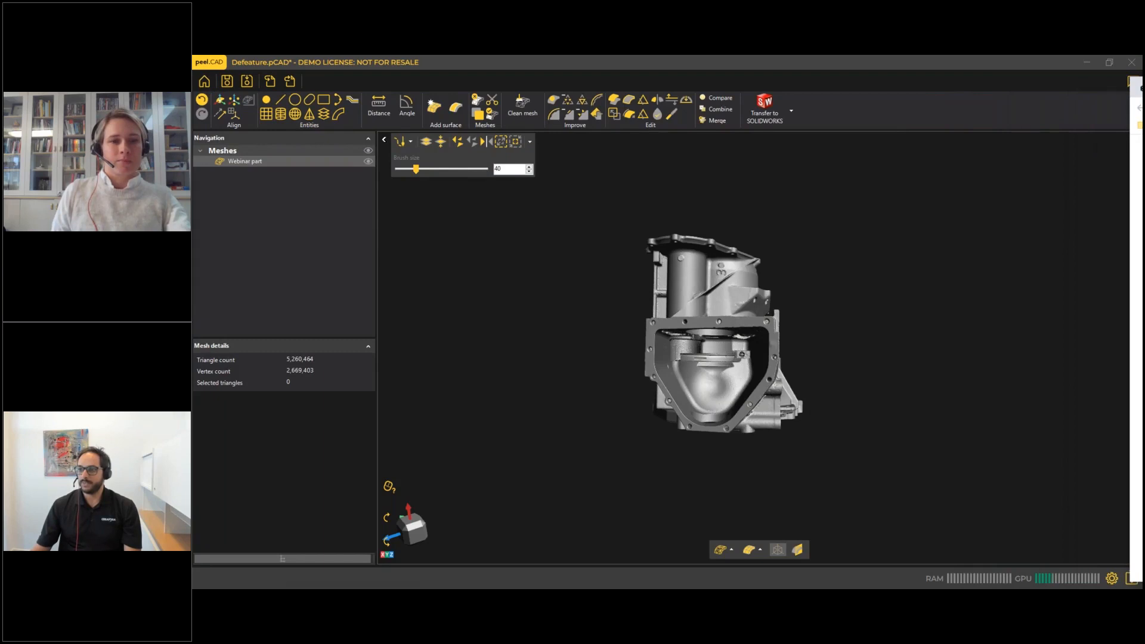
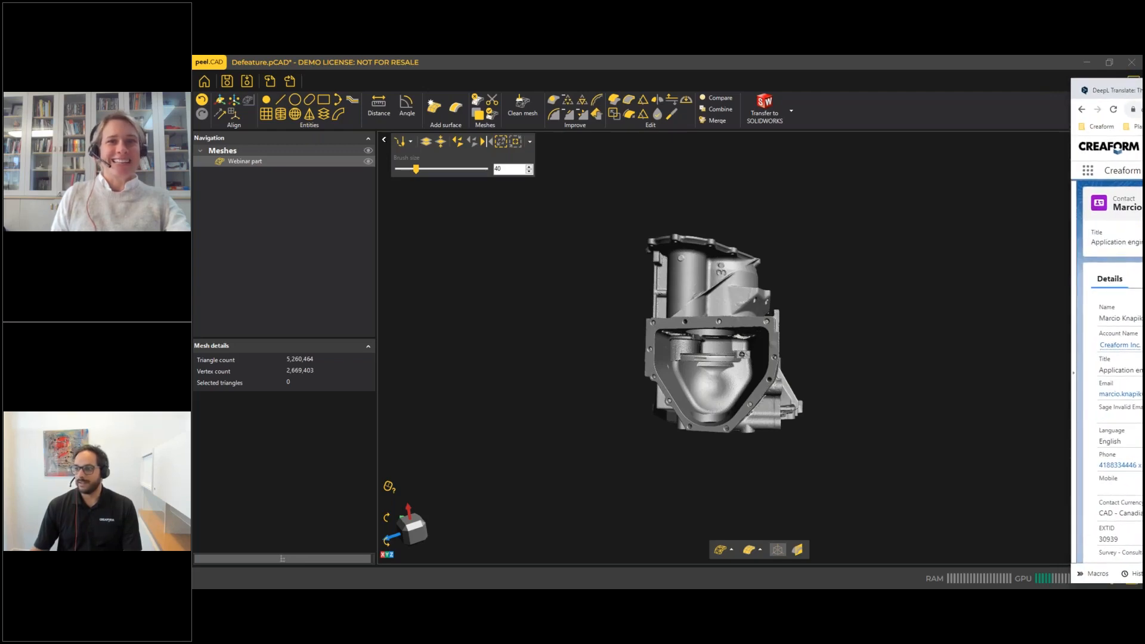
Bring the Chrome window back onto the shared screen, maximize it and log in to the Customer Portal with the saved credentials.
left_click_drag(1143, 113, 912, 113)
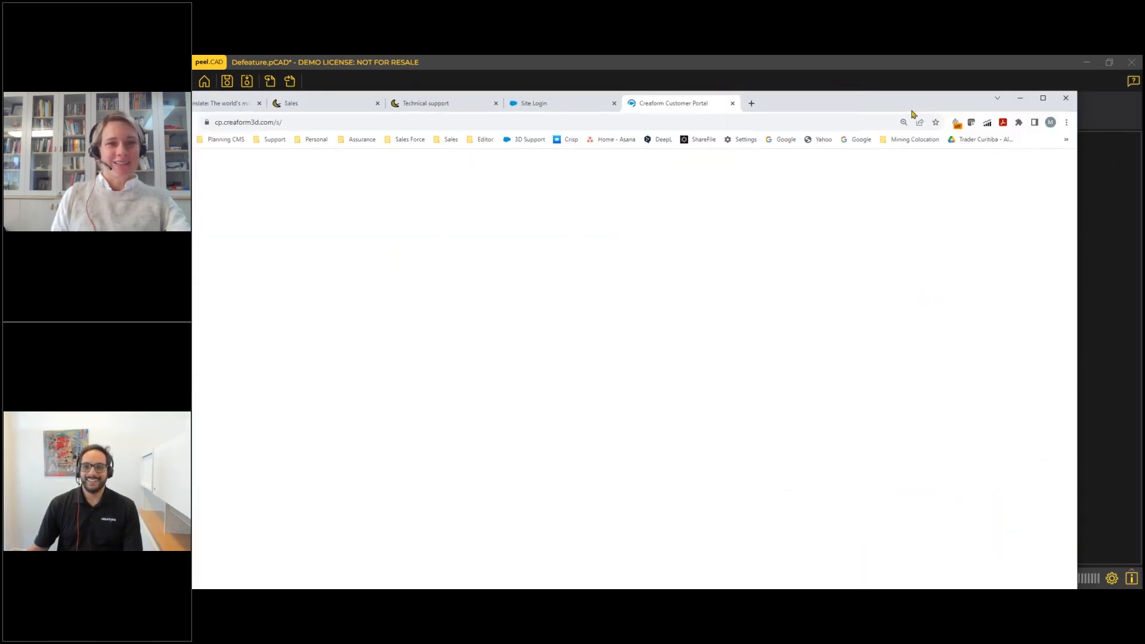
left_click(561, 107)
left_click(1043, 98)
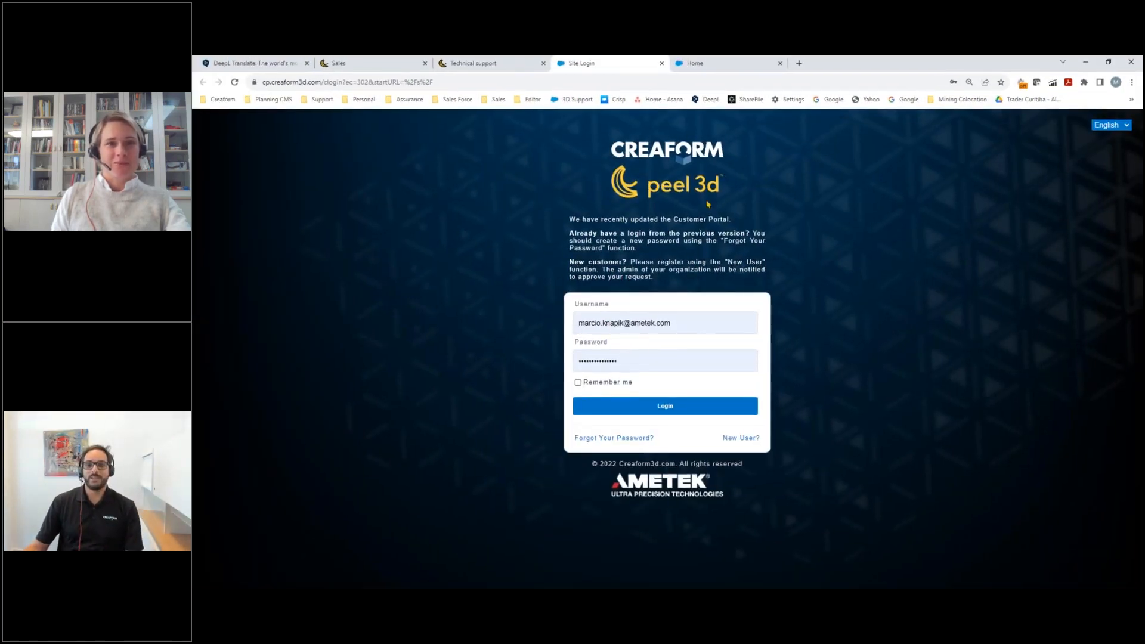
left_click(671, 404)
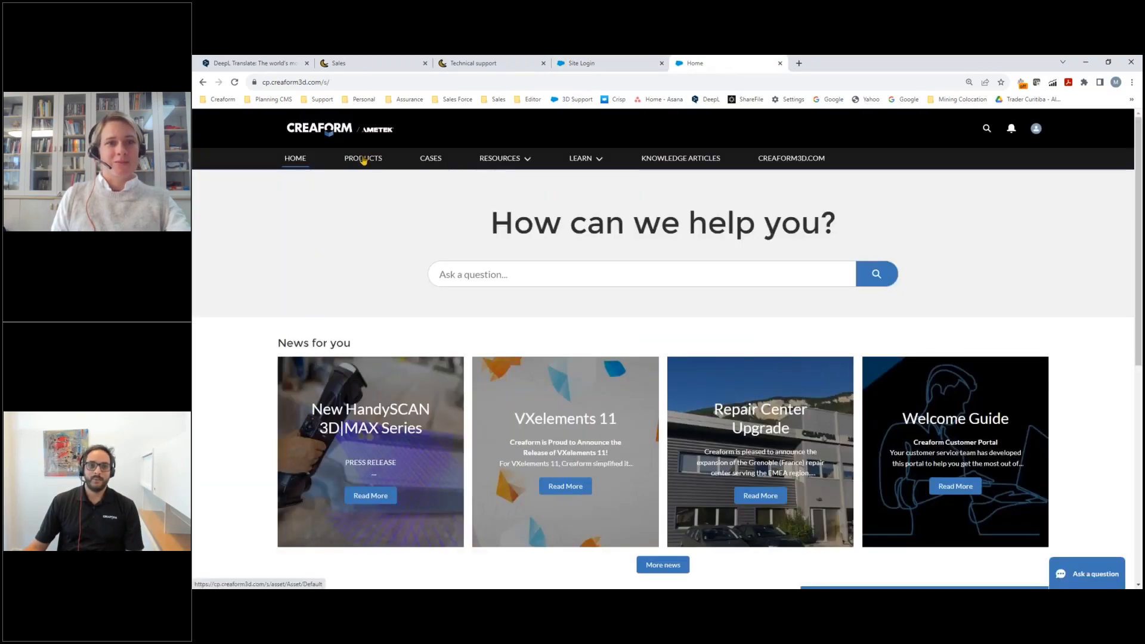
Open the portal's Products page and examine the downloadable VXelements versions for the MetraSCAN 750 scanning system demo entry.
left_click(362, 158)
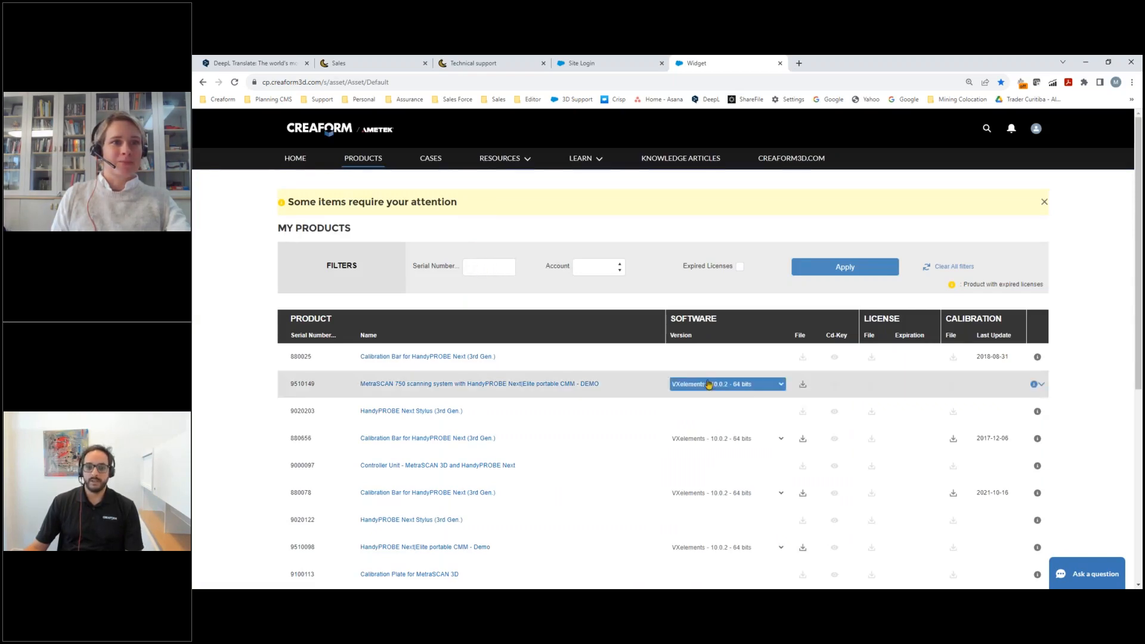
scroll(775, 370, "down", 2)
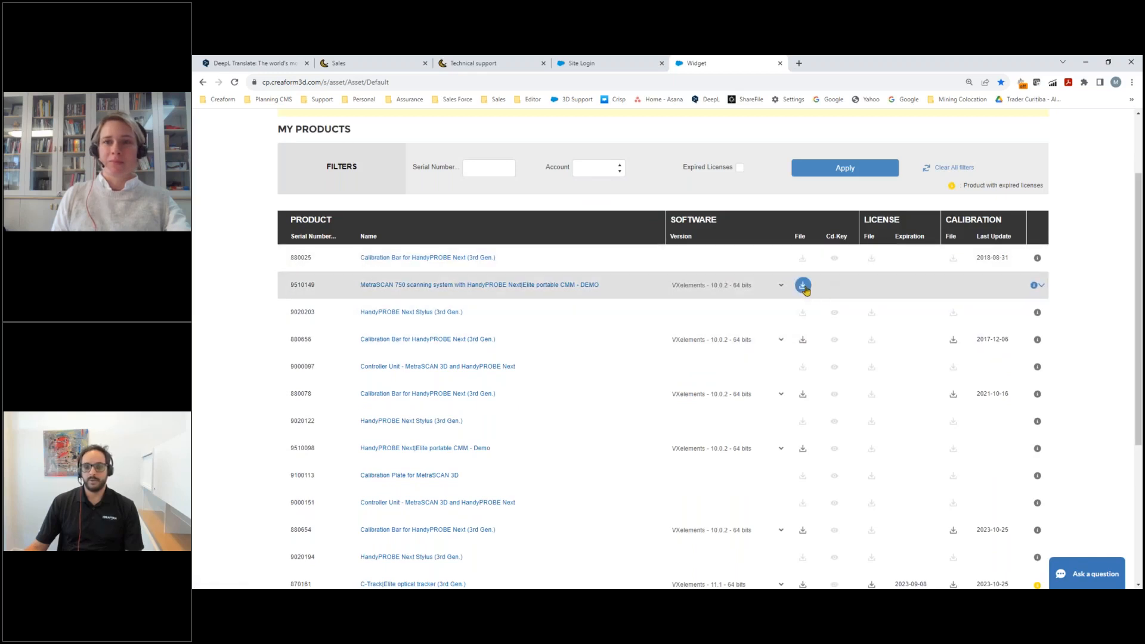
left_click(782, 286)
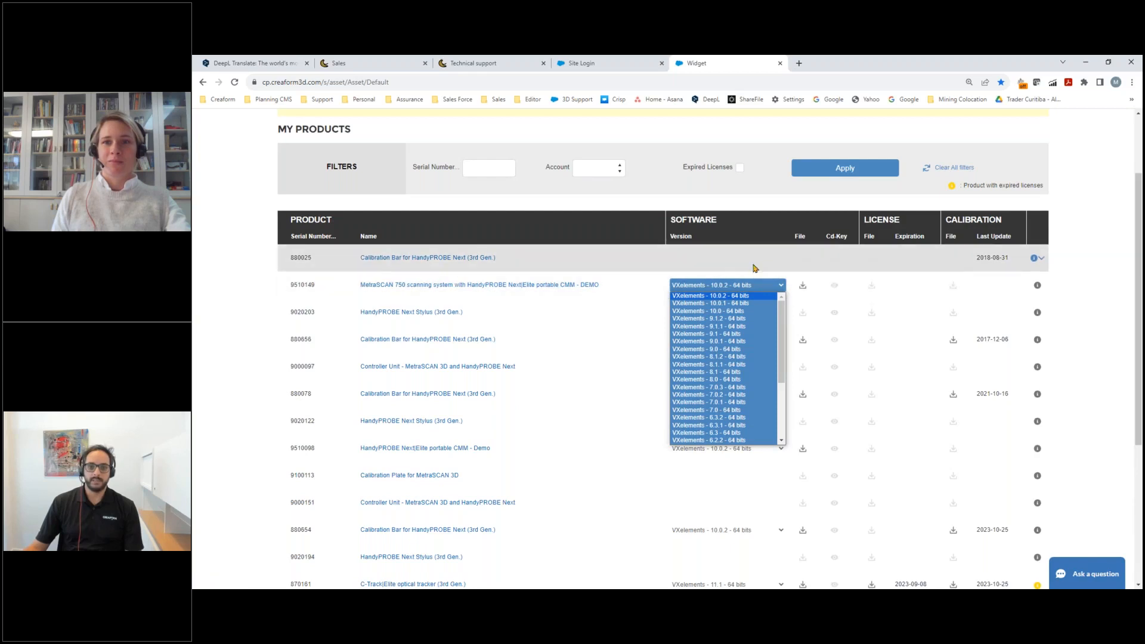
scroll(525, 394, "down", 2)
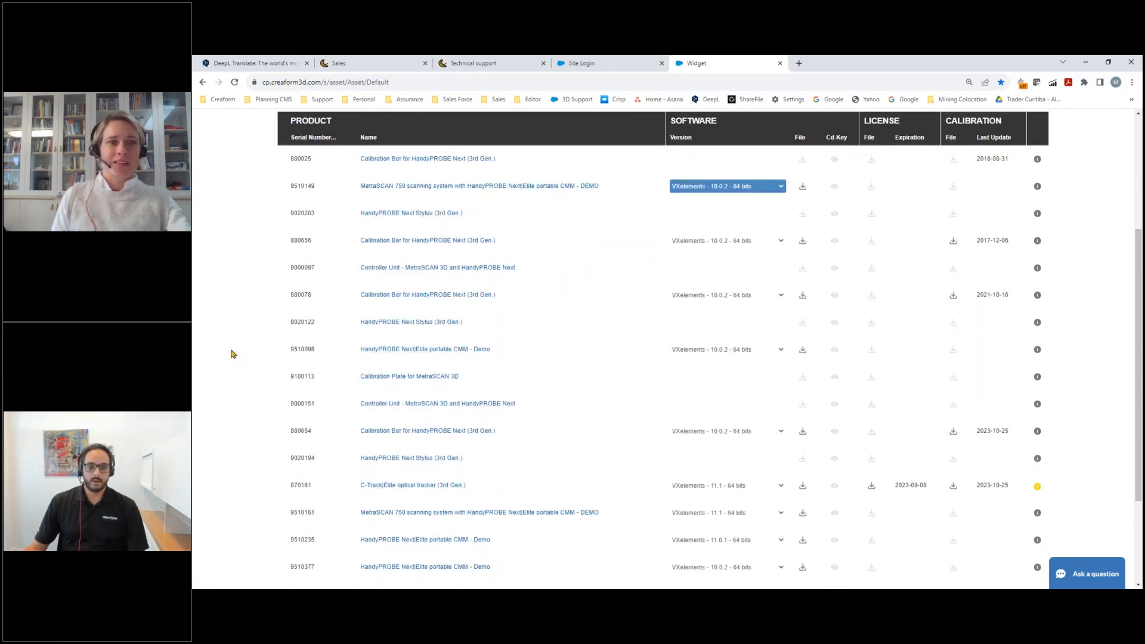
left_click(232, 354)
scroll(743, 338, "up", 1)
scroll(743, 337, "up", 2)
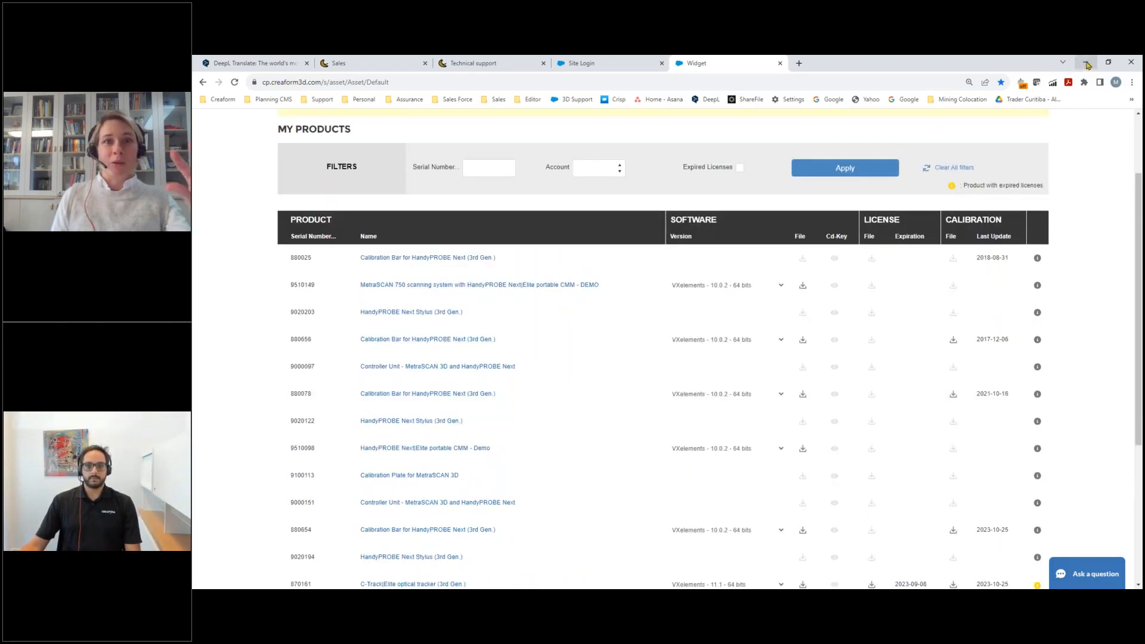
scroll(1080, 295, "up", 2)
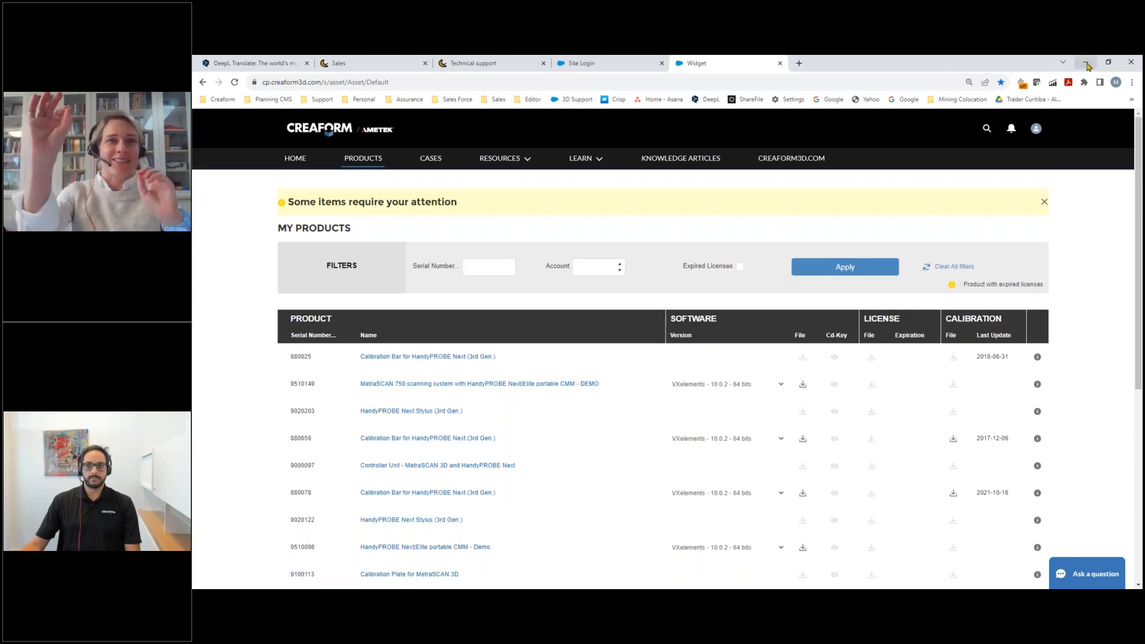
Switch from the browser back to peel.CAD and go to its home screen with the recent projects and online services.
left_click(1087, 63)
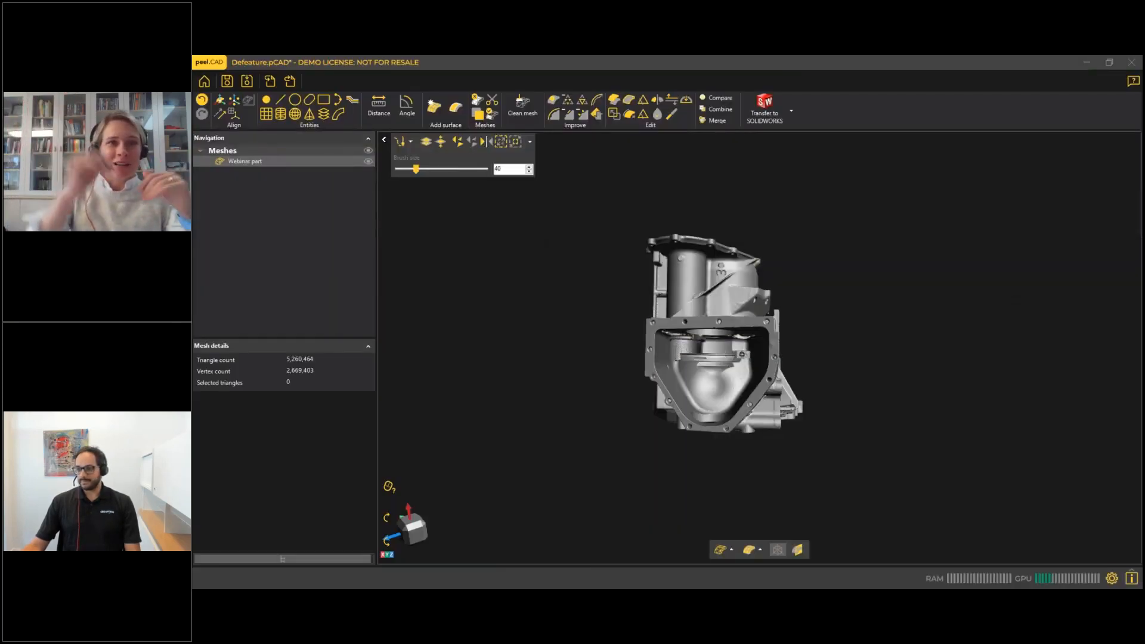
left_click(204, 82)
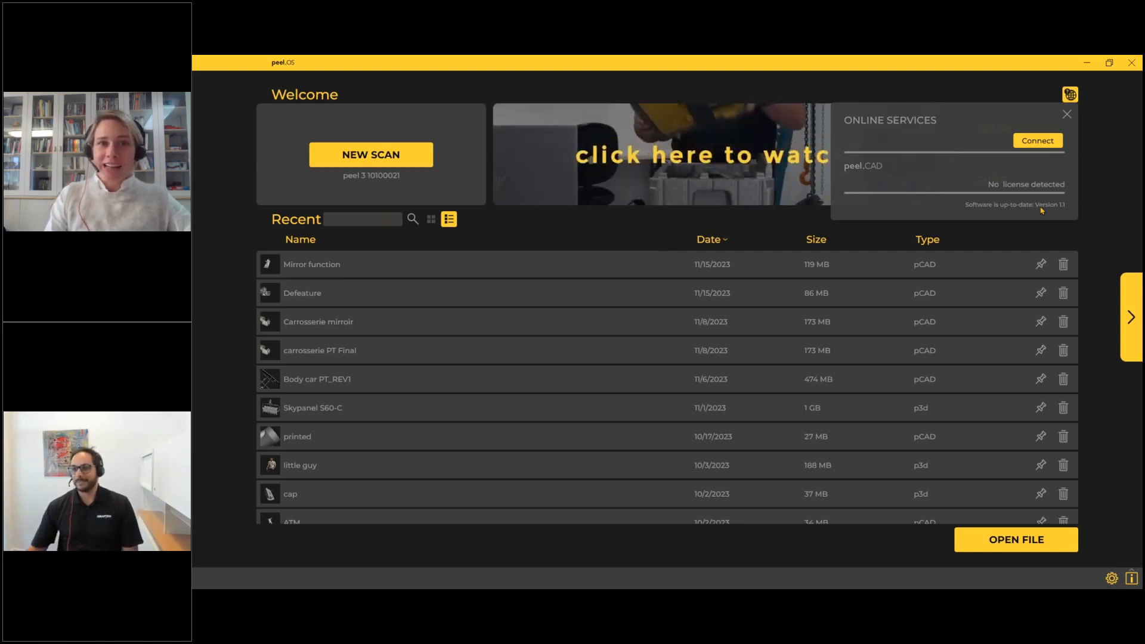
left_click(1087, 62)
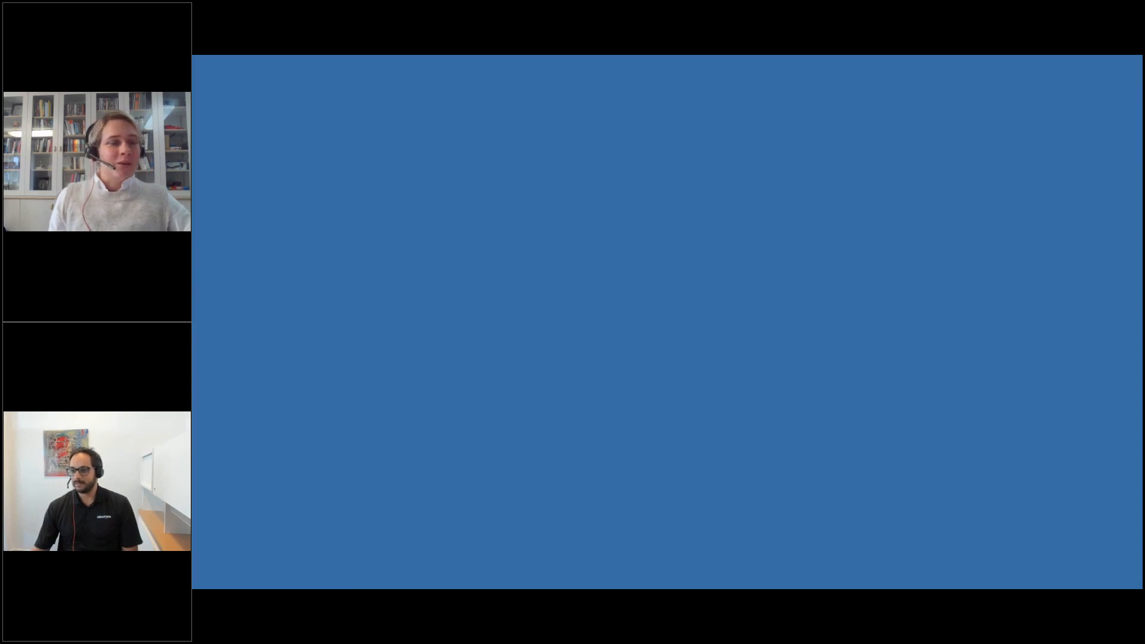
key("alt+Tab")
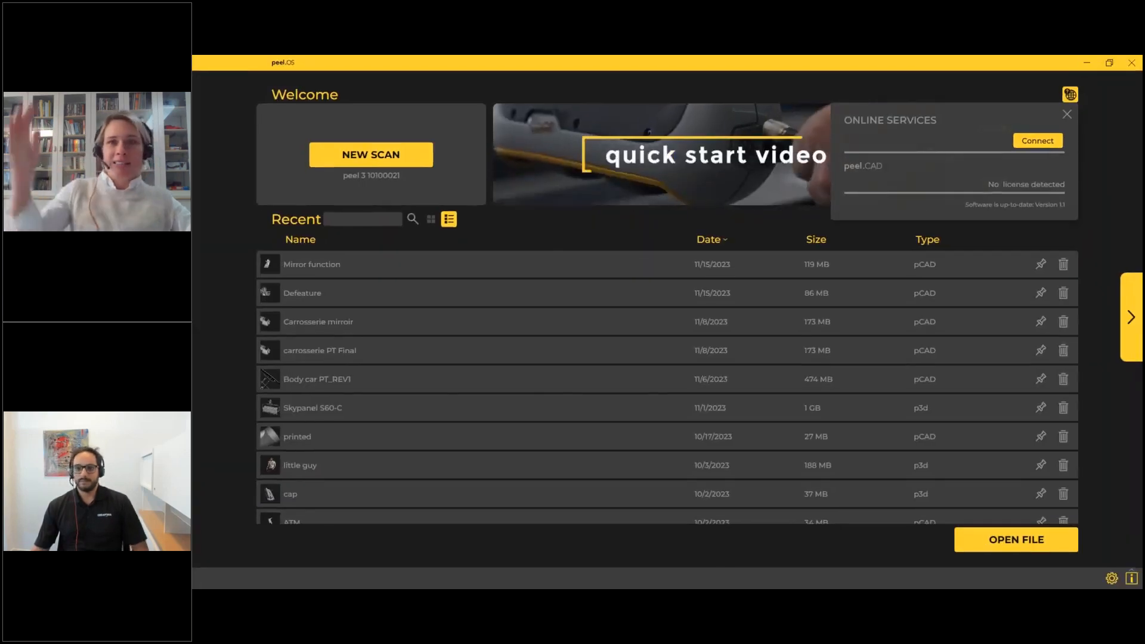